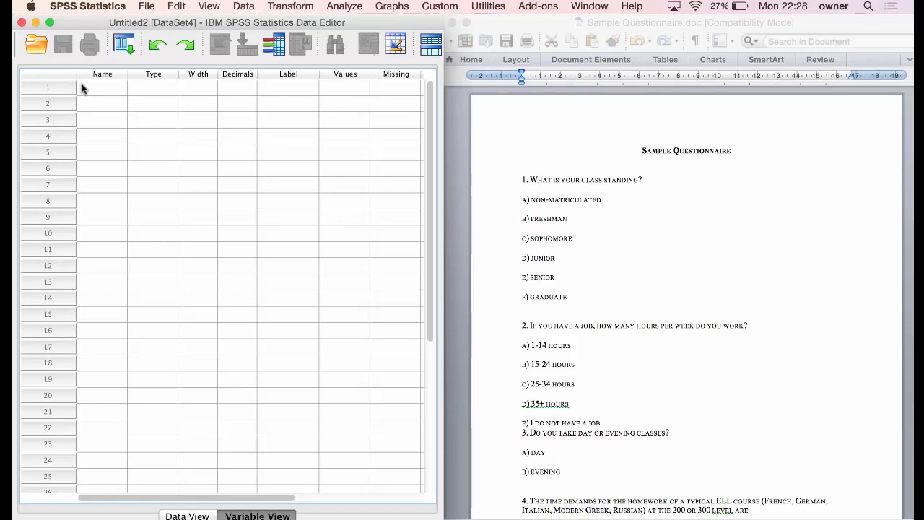
# Step: Name the first variable Class_Standing and keep its type as Numeric
pyautogui.click(82, 86)
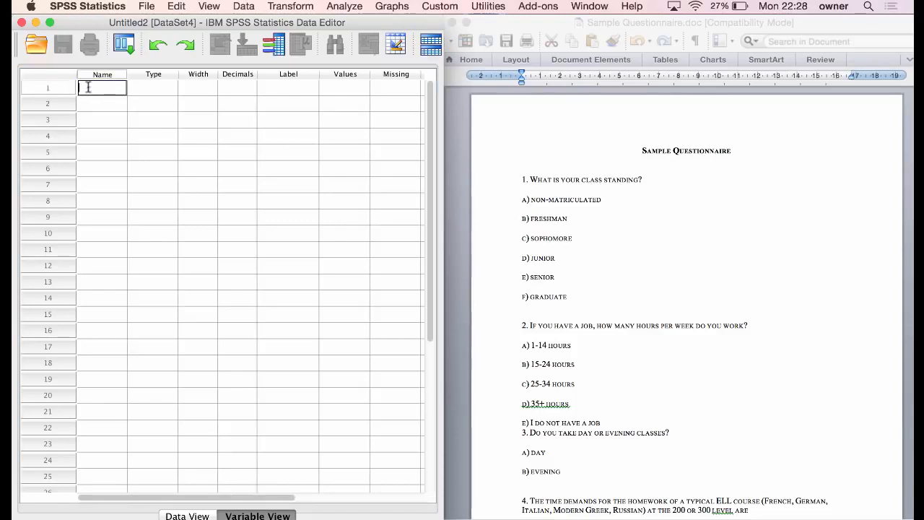
pyautogui.write('C')
pyautogui.write('lass_Standing')
pyautogui.click(172, 89)
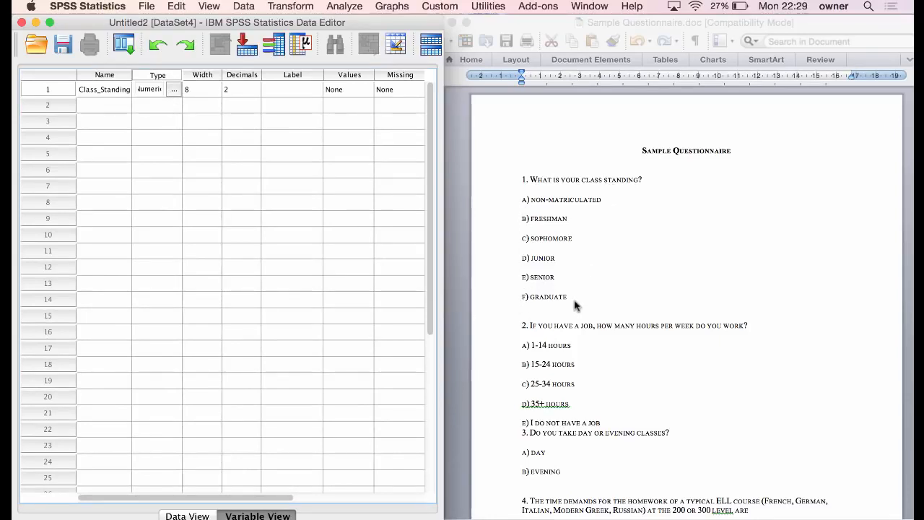
pyautogui.click(171, 92)
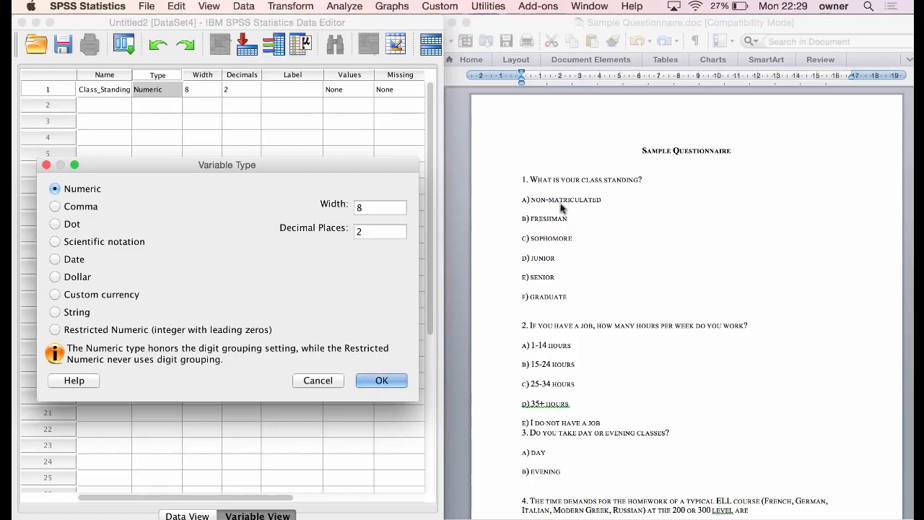
pyautogui.click(378, 380)
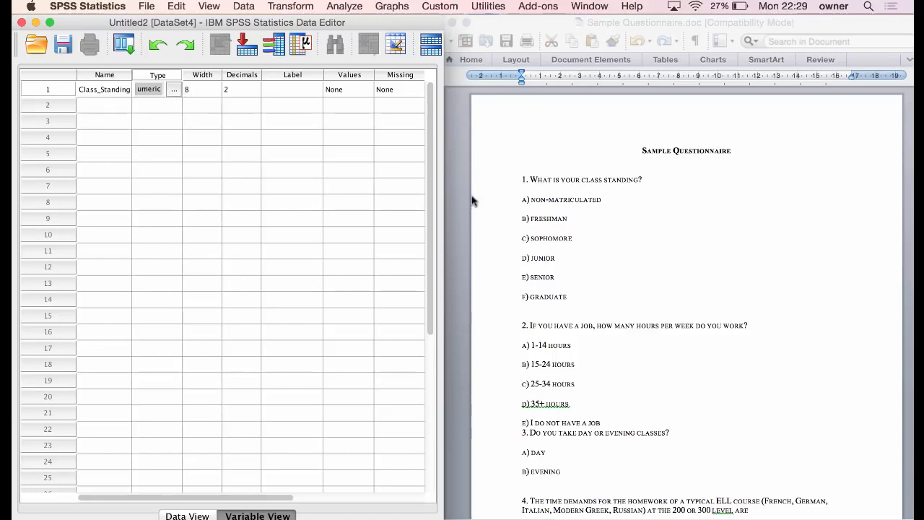
# Step: Set Class_Standing to 0 decimals and give it the label "What is your class standing"
pyautogui.click(226, 93)
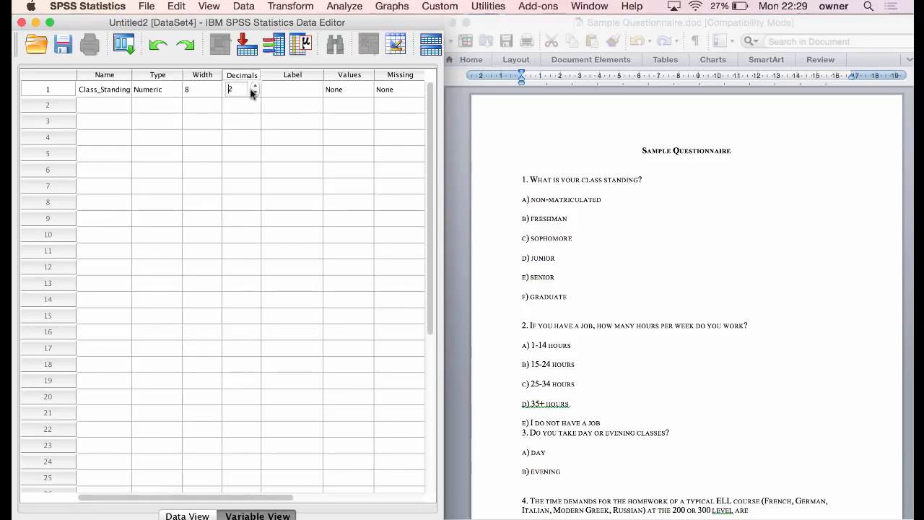
pyautogui.click(294, 87)
pyautogui.click(294, 87)
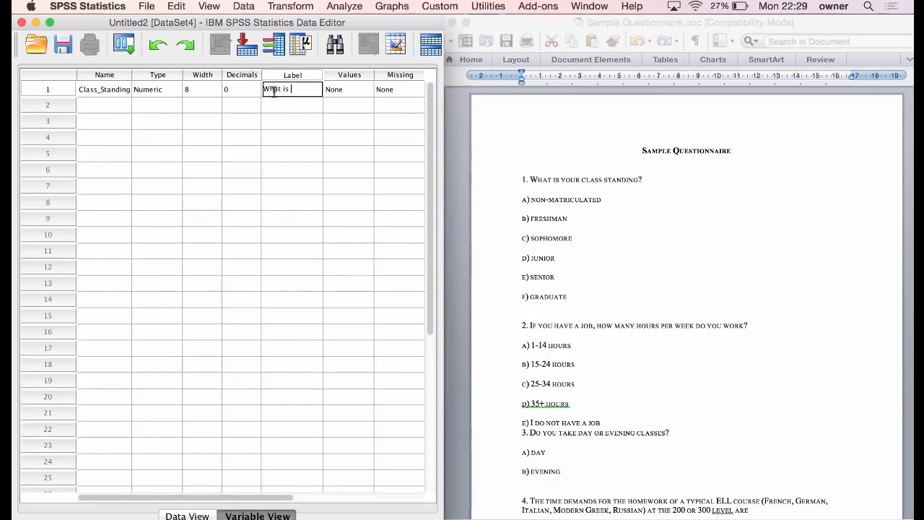
pyautogui.write('as')
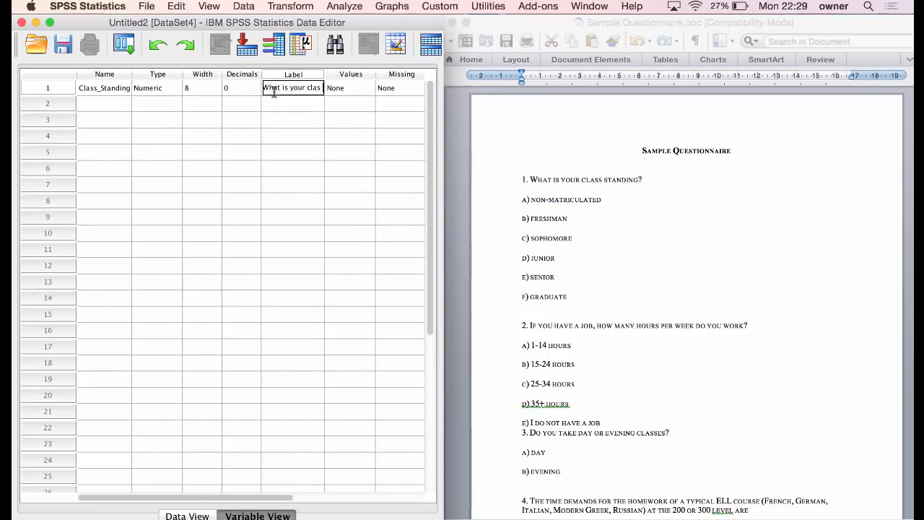
pyautogui.write('s standing')
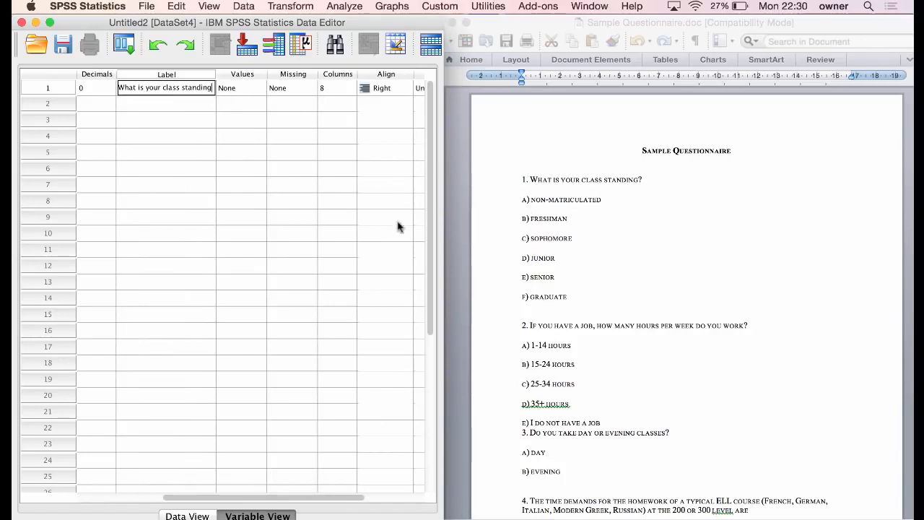
# Step: Add value labels to Class_Standing: 1 = "Non-mATRICULATED" and 2 = "Freshman"
pyautogui.click(259, 88)
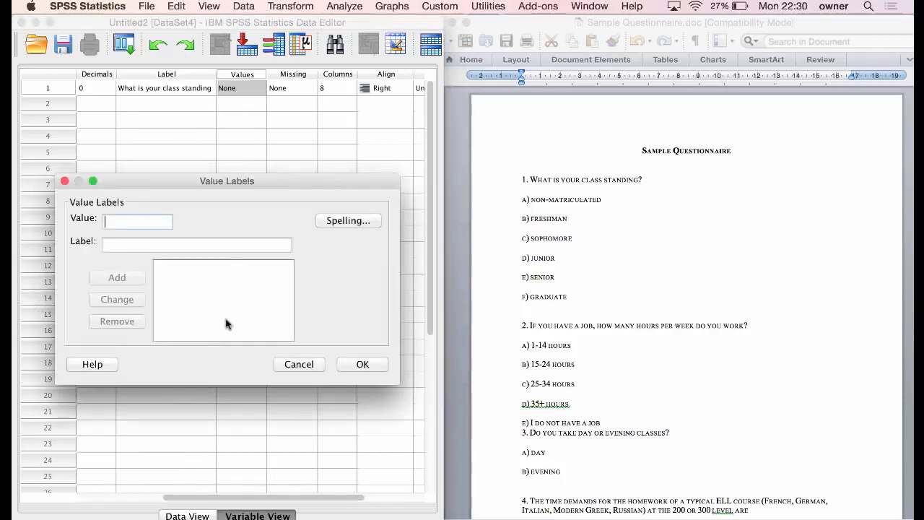
pyautogui.write('1')
pyautogui.press('Tab')
pyautogui.write('N')
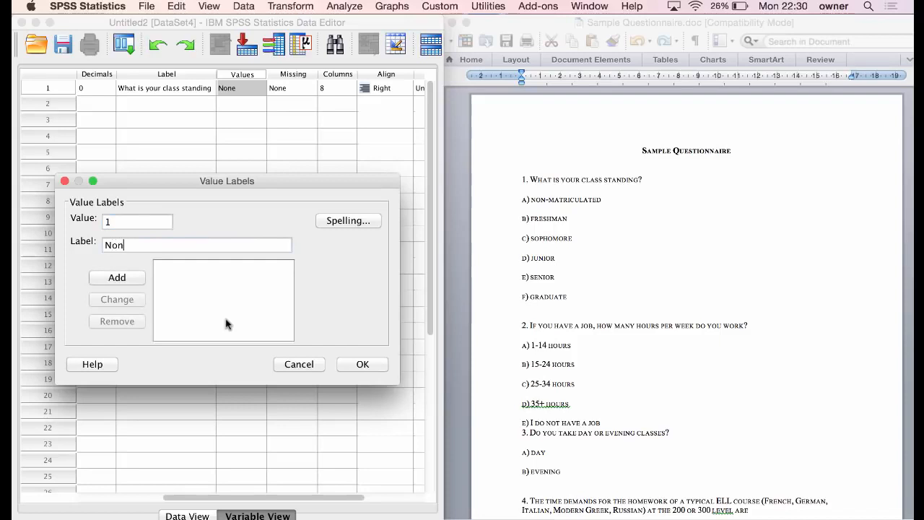
pyautogui.write('on-m')
pyautogui.write('A')
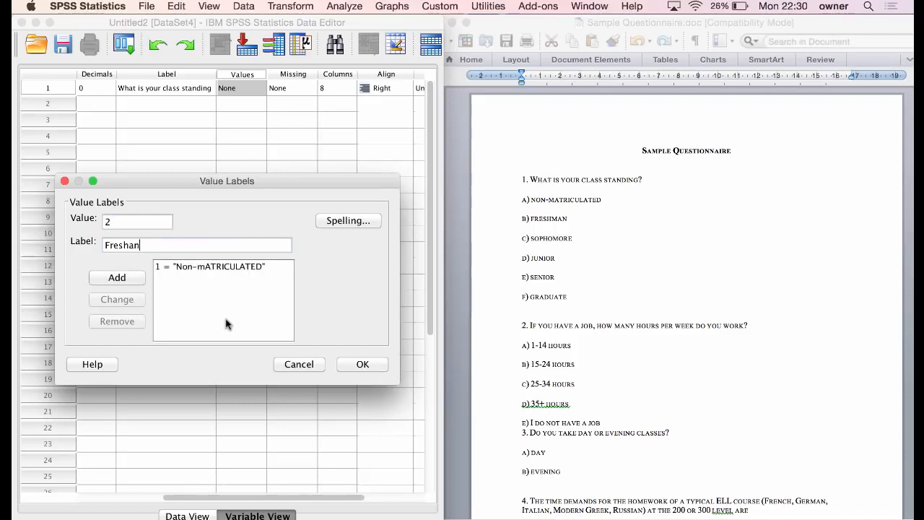
pyautogui.press('BackSpace')
pyautogui.write('man')
pyautogui.press('Return')
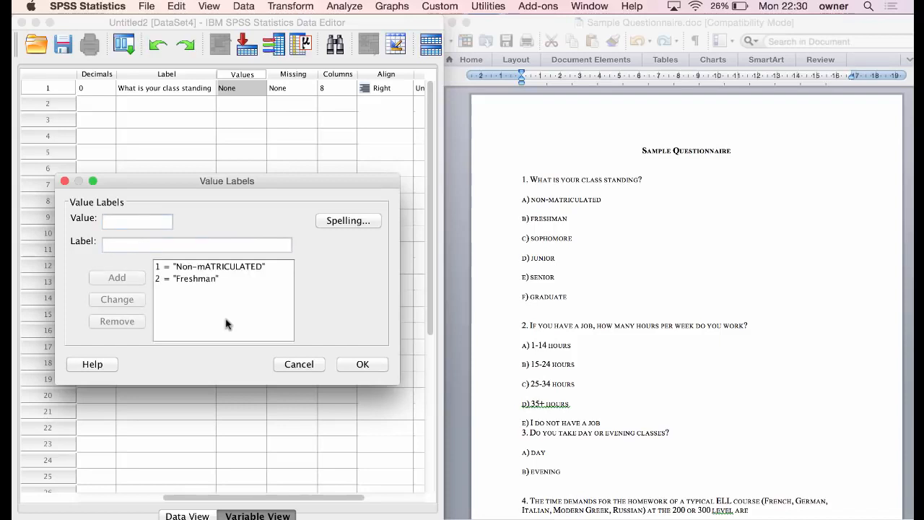
# Step: Add the remaining class standing value labels, 3 = "Sophomore", 4 = "Junior", 5 = "Senior" and 6 = "Graduate", and accept them
pyautogui.write('4')
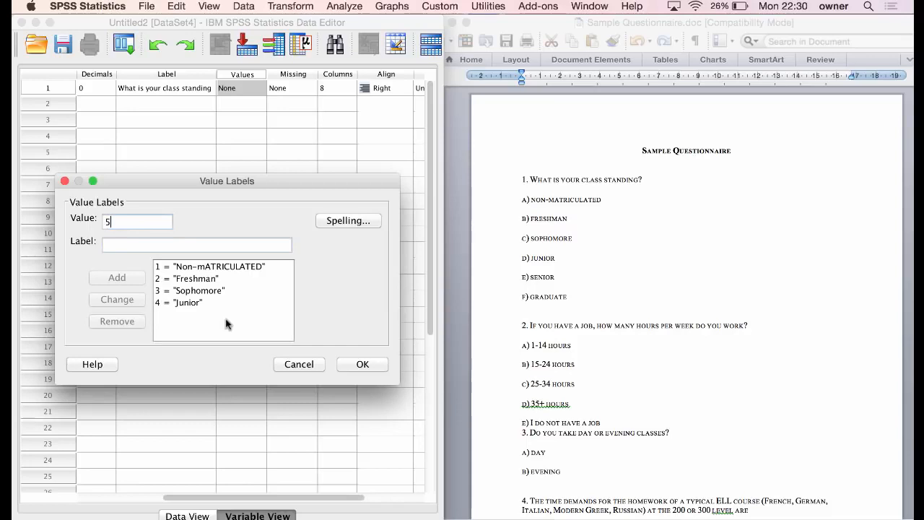
pyautogui.press('Tab')
pyautogui.write('Senior')
pyautogui.press('Return')
pyautogui.write('6')
pyautogui.press('Tab')
pyautogui.write('Graduate')
pyautogui.press('Return')
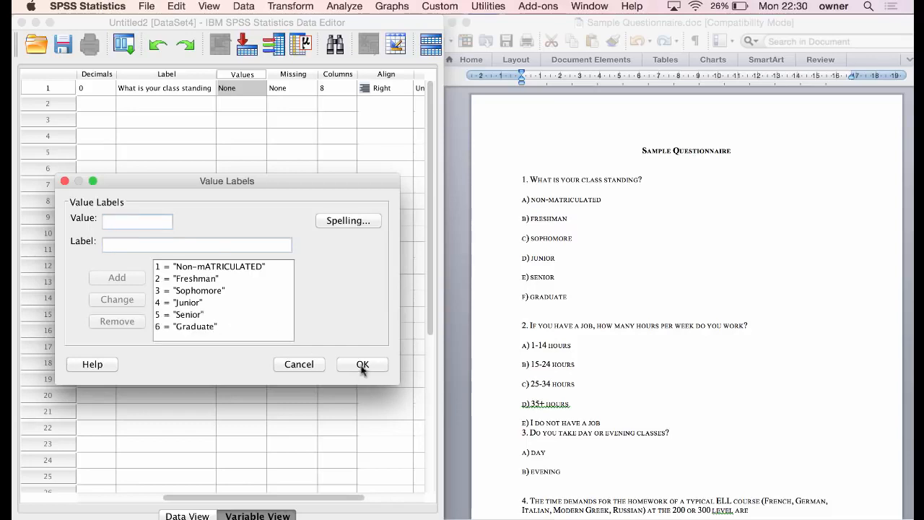
pyautogui.click(363, 363)
# Step: Define 999, 998 and 997 as discrete missing values for Class_Standing
pyautogui.hscroll(2, 250, 212)
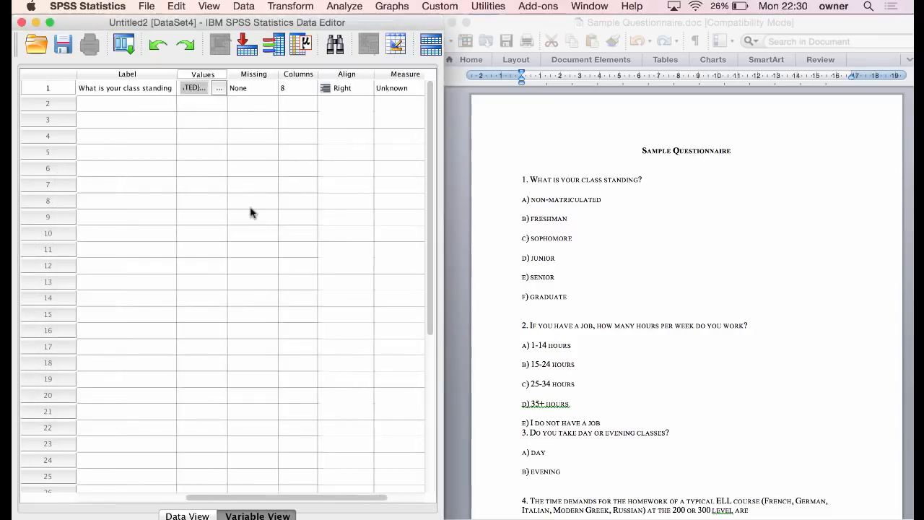
pyautogui.click(270, 87)
pyautogui.click(270, 87)
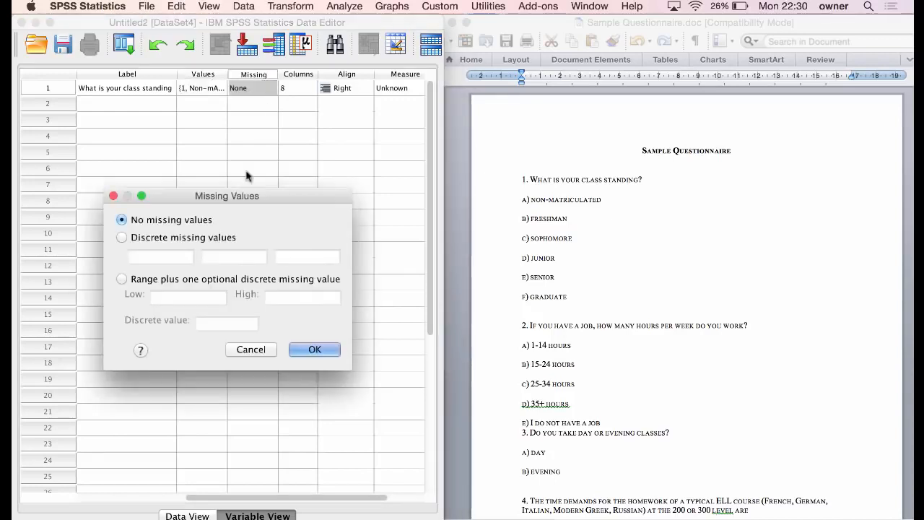
pyautogui.click(122, 238)
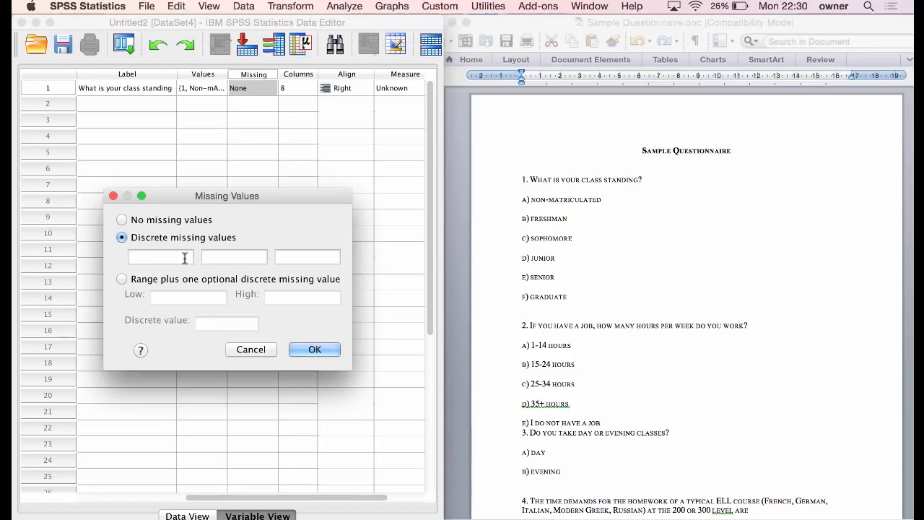
pyautogui.write('999')
pyautogui.click(226, 258)
pyautogui.write('998')
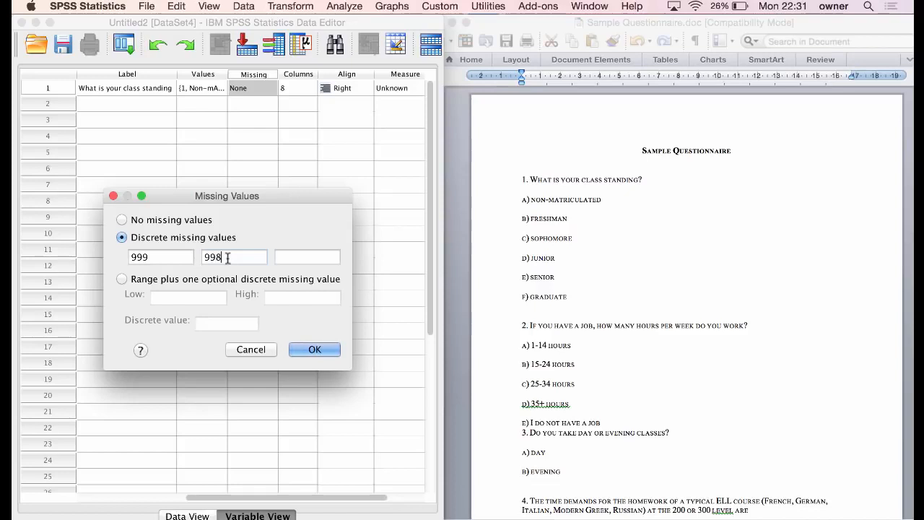
pyautogui.click(281, 256)
pyautogui.write('997')
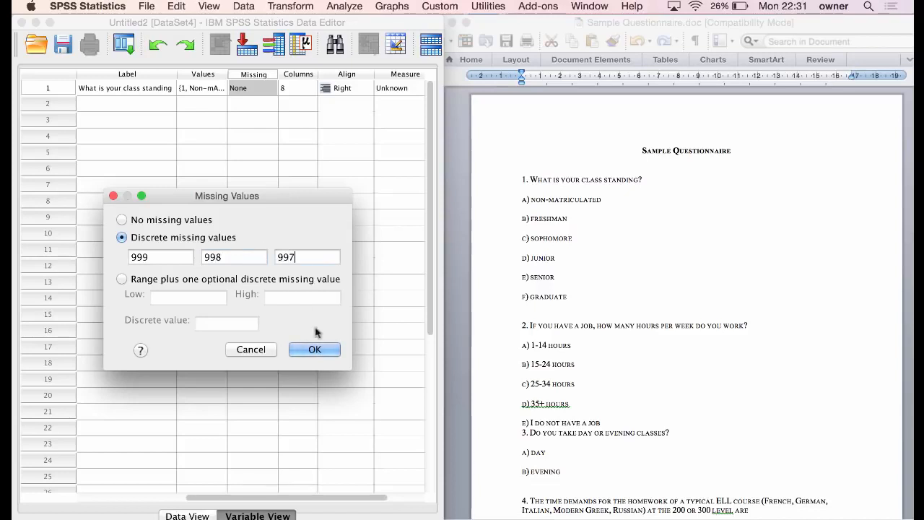
pyautogui.click(319, 348)
# Step: Set the measurement level of Class_Standing to Ordinal and keep its alignment at Right
pyautogui.hscroll(3, 291, 223)
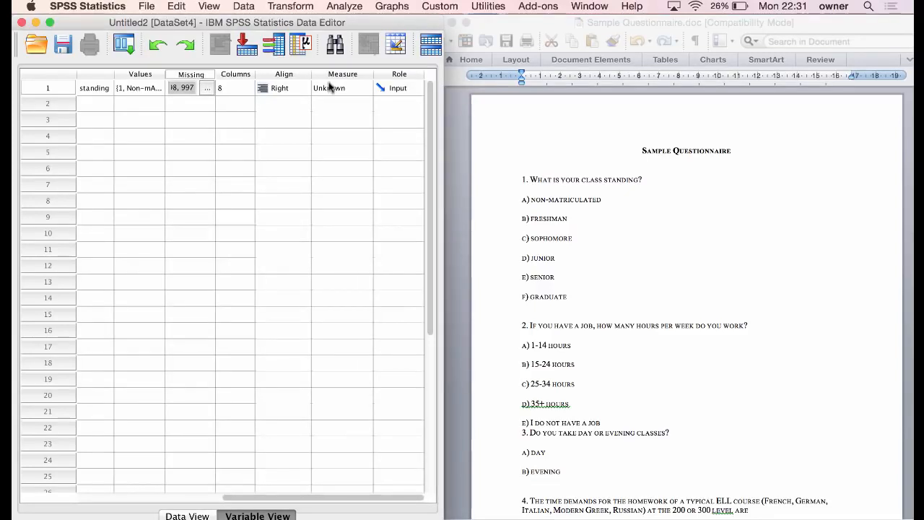
pyautogui.click(355, 90)
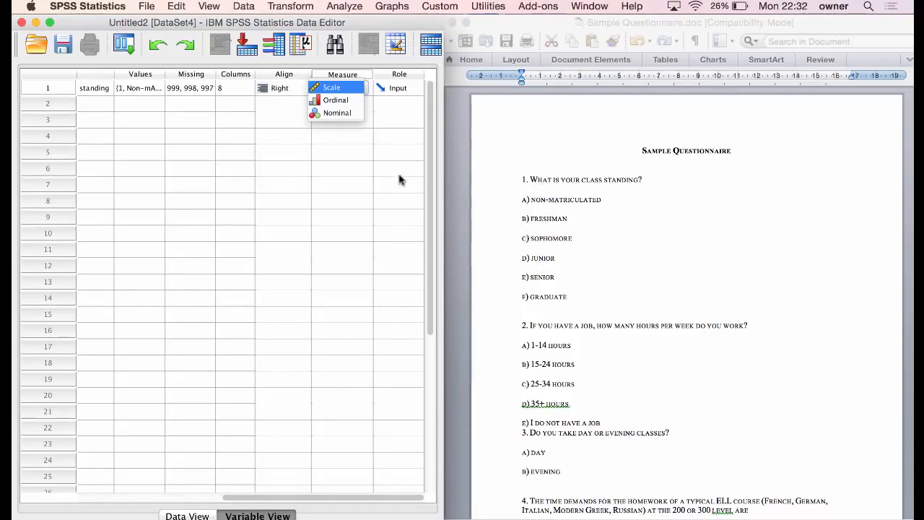
pyautogui.click(339, 106)
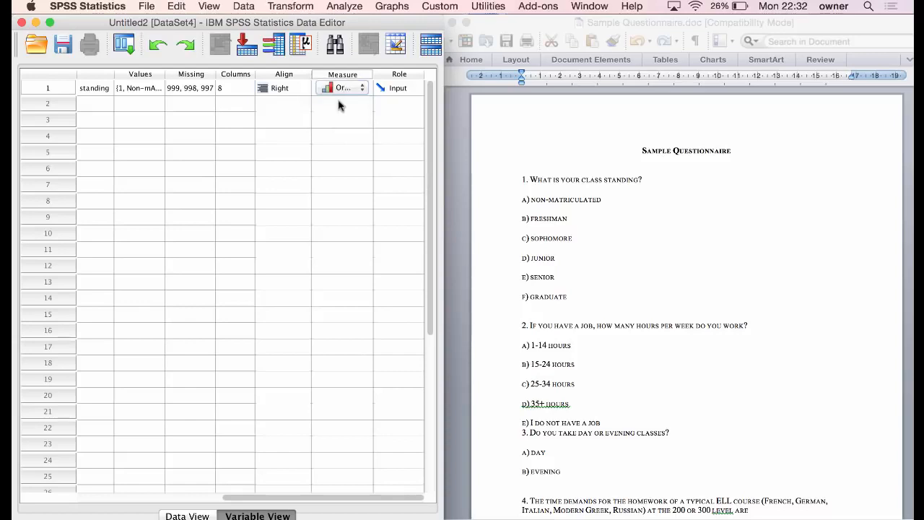
pyautogui.click(300, 88)
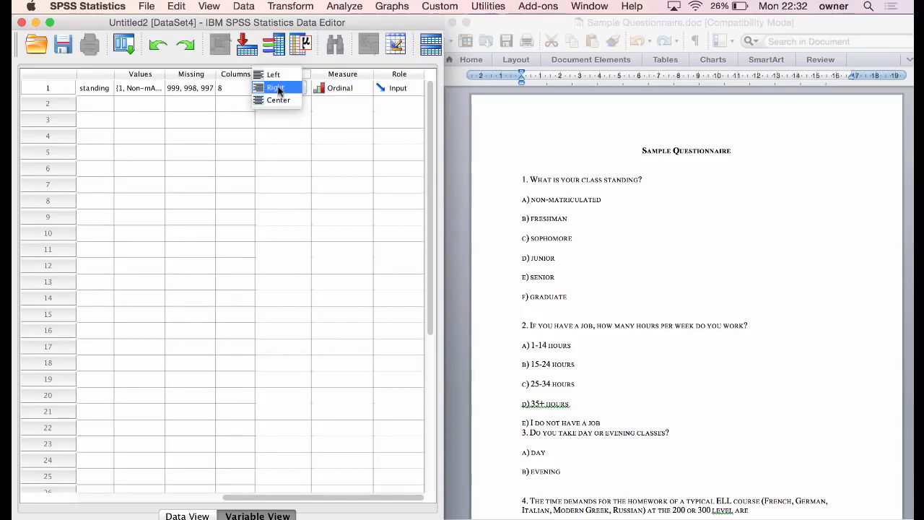
pyautogui.click(279, 91)
pyautogui.click(258, 115)
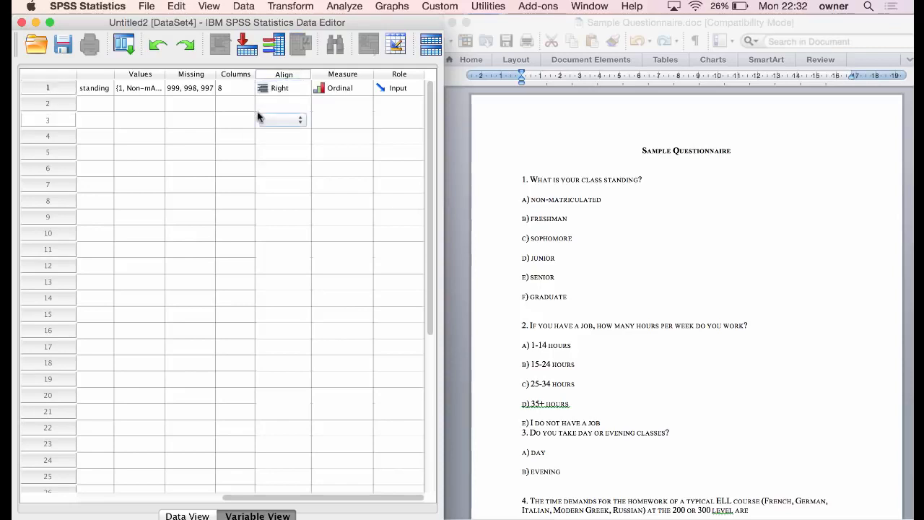
# Step: Name the second variable Hours_Per_week for questionnaire item 2 and keep its type as Numeric
pyautogui.hscroll(-10, 188, 112)
pyautogui.scroll(1, 187, 111)
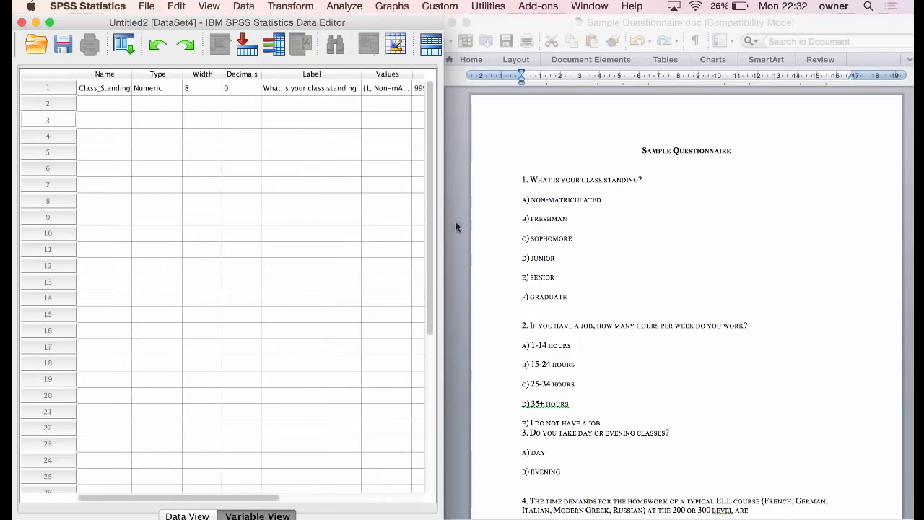
pyautogui.scroll(-1, 563, 324)
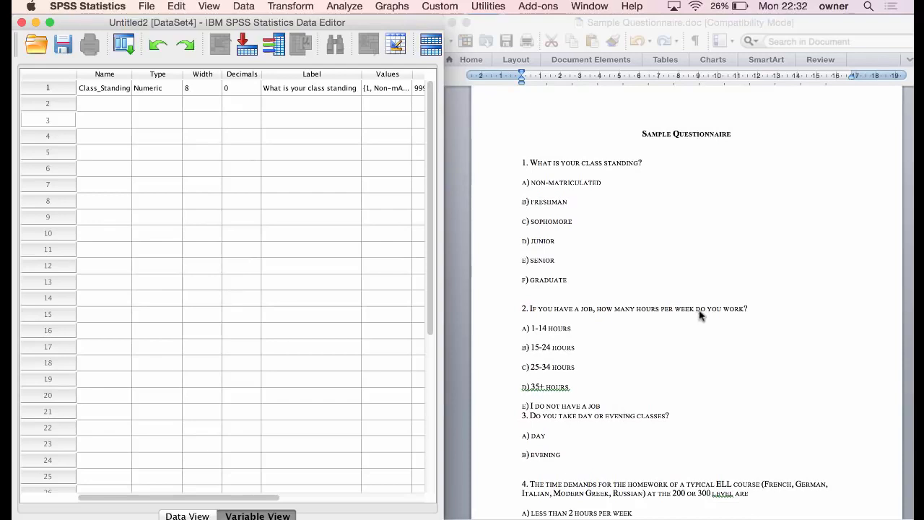
pyautogui.click(103, 105)
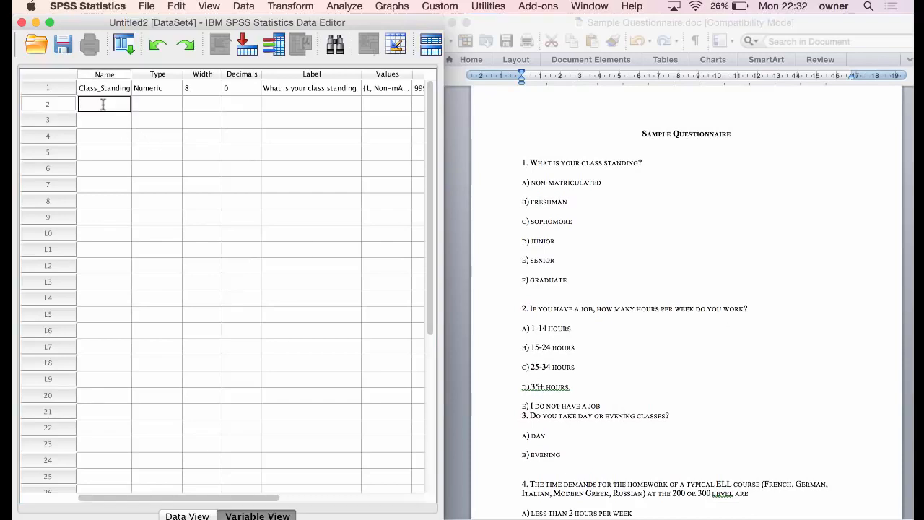
pyautogui.write('Hours_Per_week')
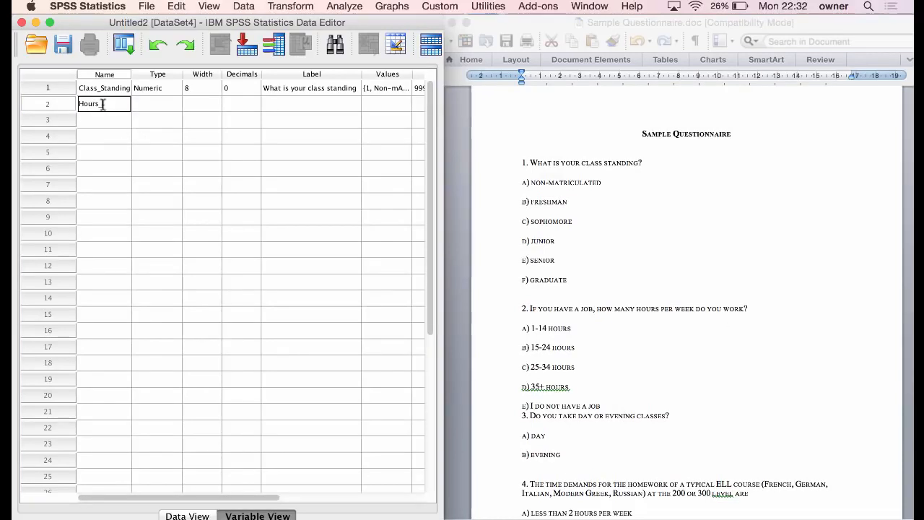
pyautogui.click(176, 107)
pyautogui.click(180, 107)
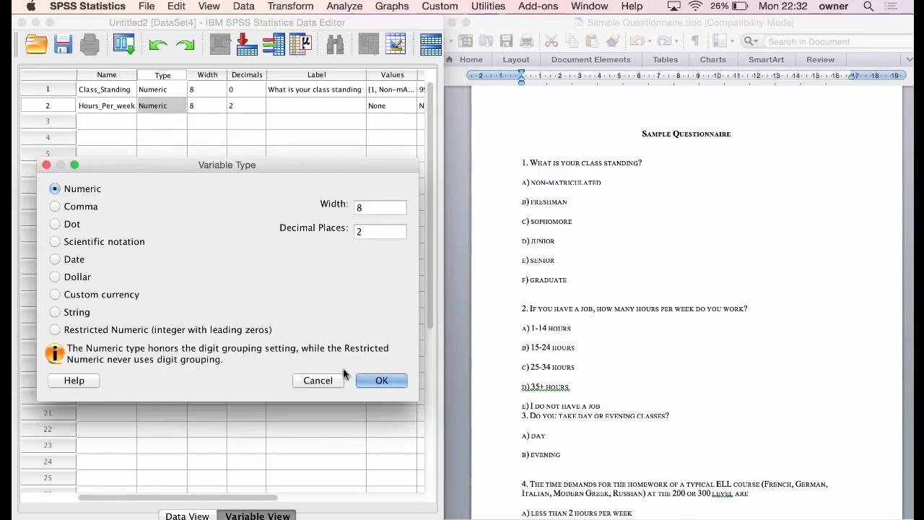
pyautogui.click(382, 380)
# Step: Set Hours_Per_week to 0 decimals and give it the label "Hours you work per week"
pyautogui.click(238, 104)
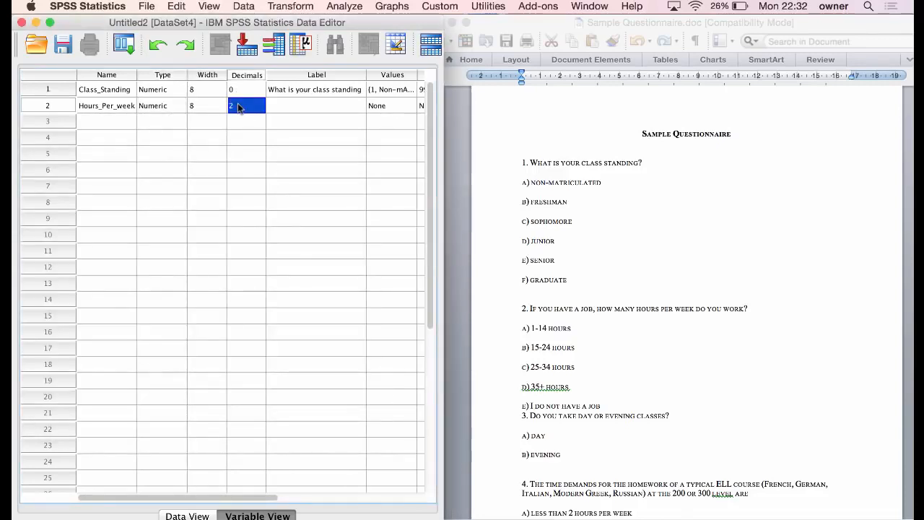
pyautogui.click(261, 108)
pyautogui.click(261, 108)
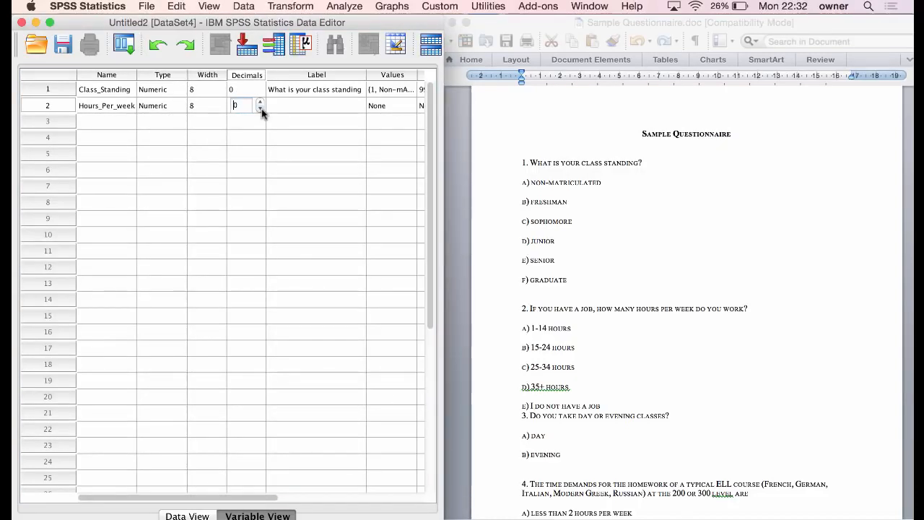
pyautogui.click(304, 106)
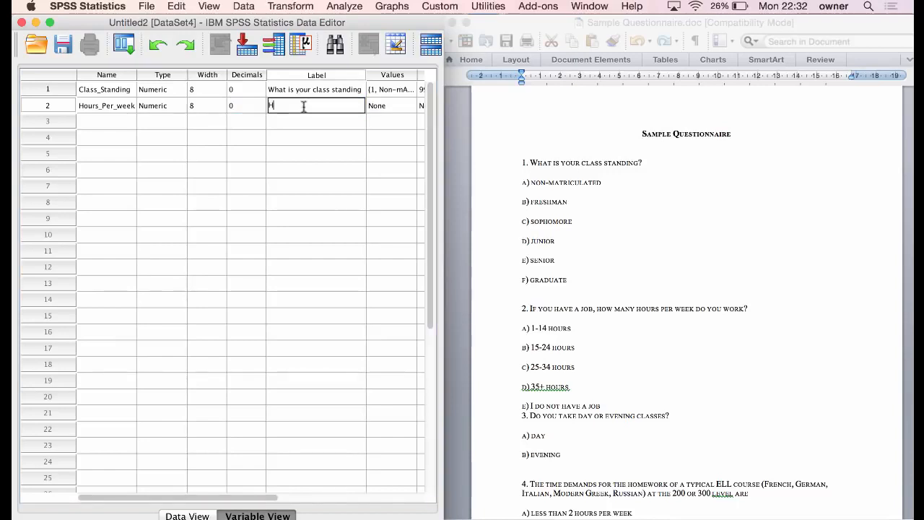
pyautogui.write('Hours you work per week')
# Step: Add the value labels 1 = "1-14 hours" and 2 = "15-24 hours" to Hours_Per_week
pyautogui.hscroll(3, 304, 106)
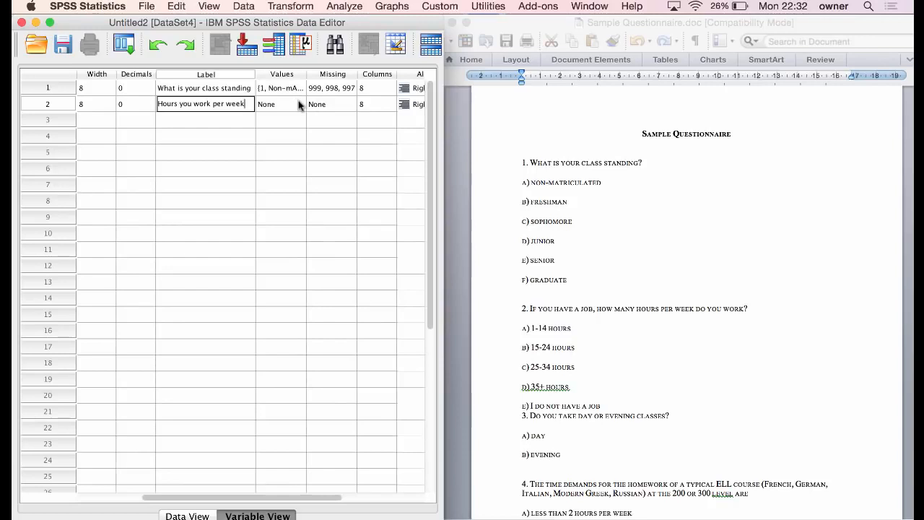
pyautogui.click(299, 105)
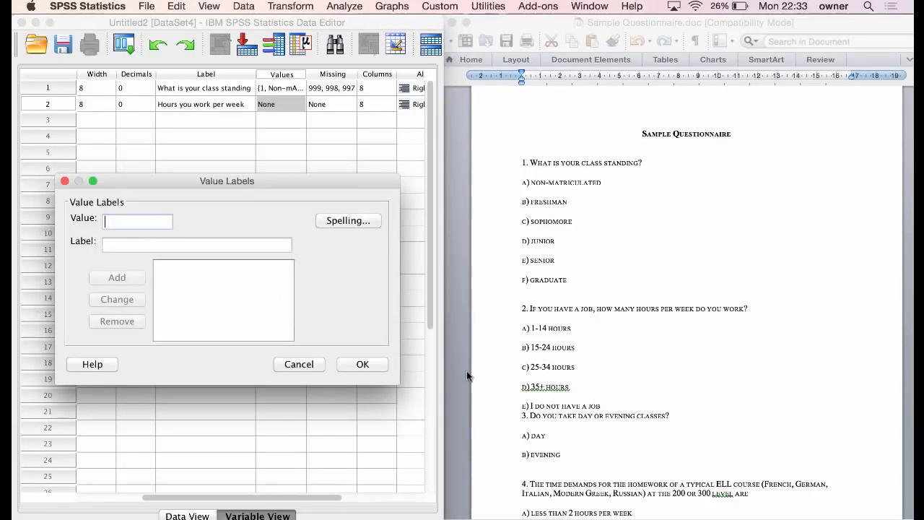
pyautogui.write('1')
pyautogui.press('Tab')
pyautogui.write('1-14 hours')
pyautogui.press('Return')
pyautogui.write('15-24 hours')
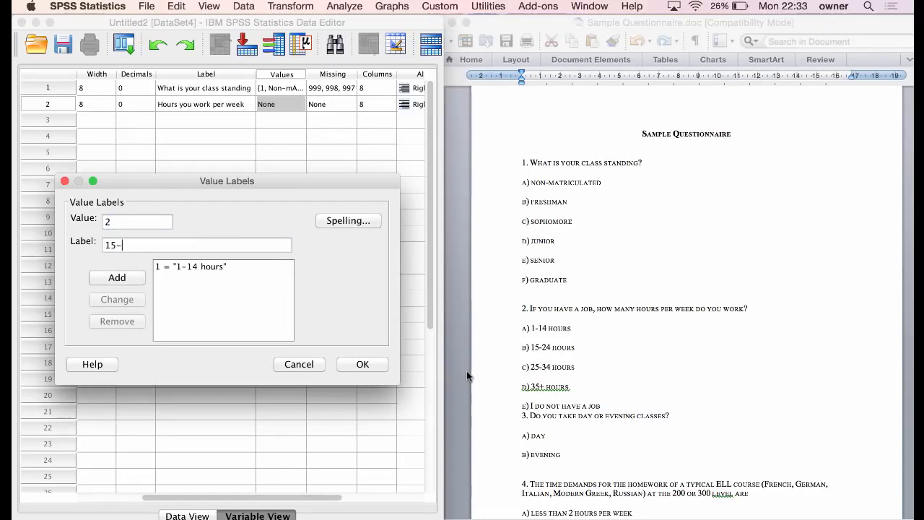
pyautogui.press('Return')
# Step: Add the value labels 3 = "25-34 hours" and 4 = "35+ hours" to Hours_Per_week
pyautogui.write('3')
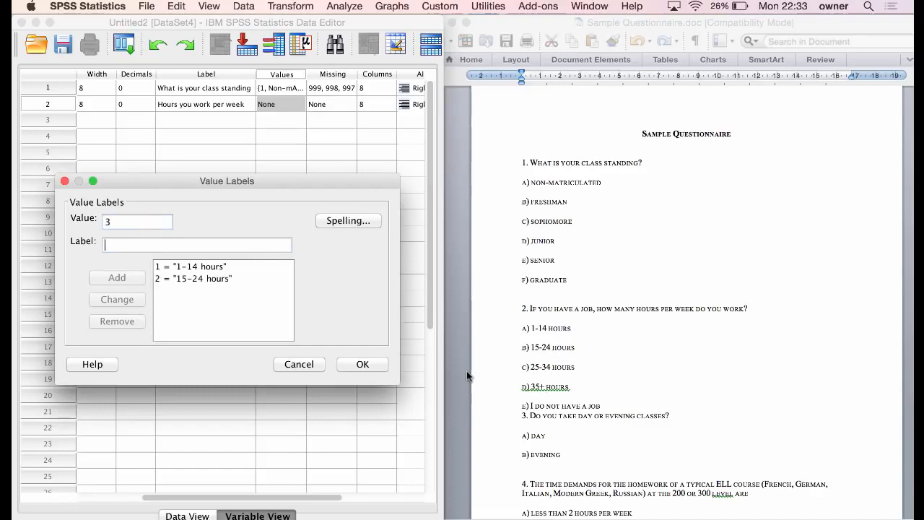
pyautogui.press('Tab')
pyautogui.write('25-34 hours')
pyautogui.press('Return')
pyautogui.press('Tab')
pyautogui.write('35+ hours')
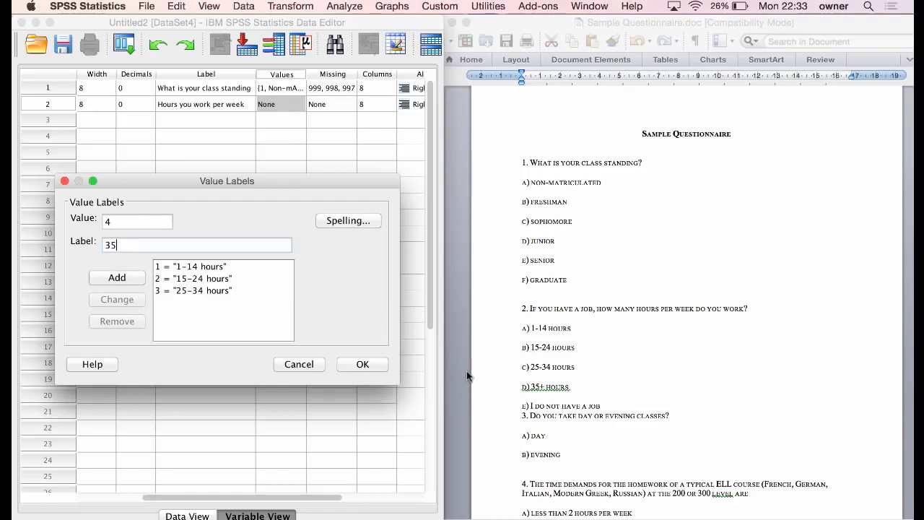
pyautogui.press('Return')
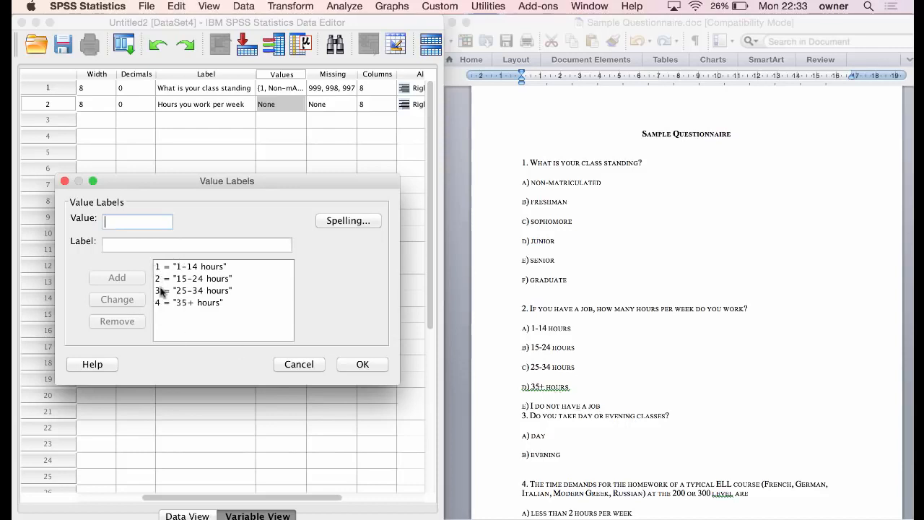
# Step: Add the value label 0 = "I do not have job" to Hours_Per_week and accept its value labels
pyautogui.write('0')
pyautogui.press('Tab')
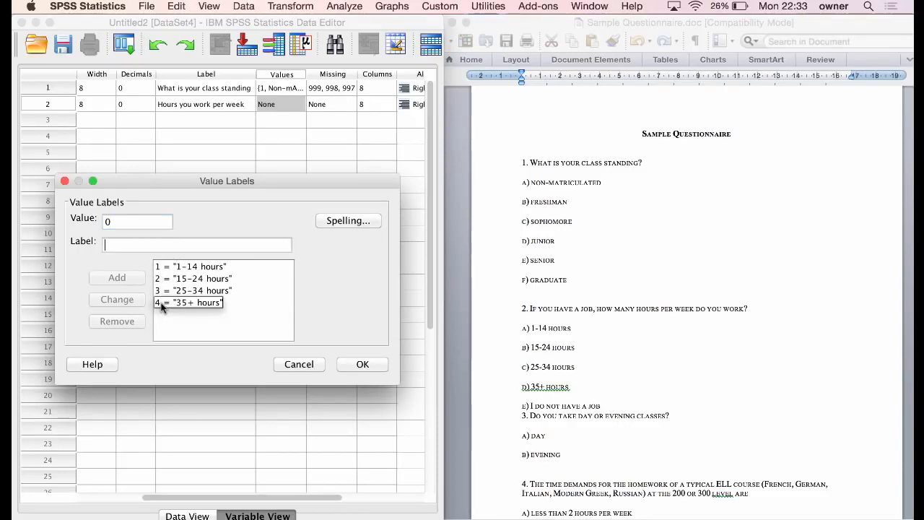
pyautogui.write('I')
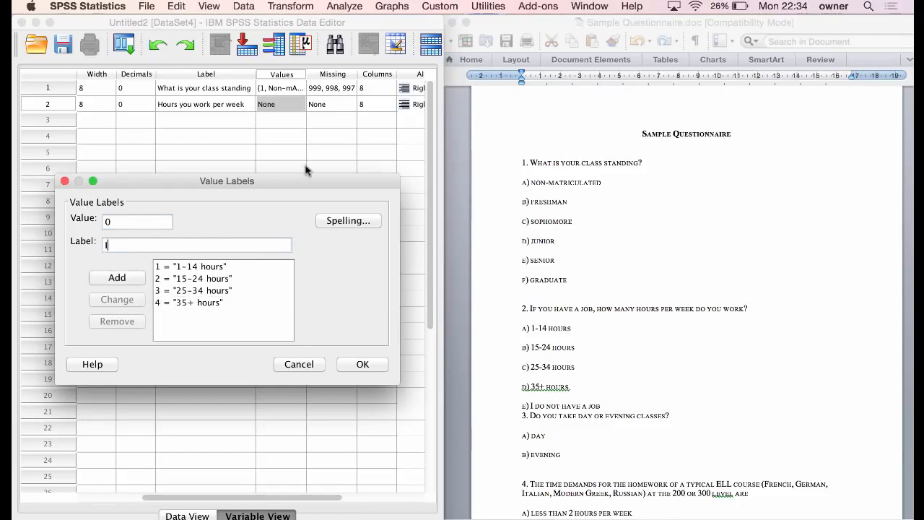
pyautogui.write(' do not have job')
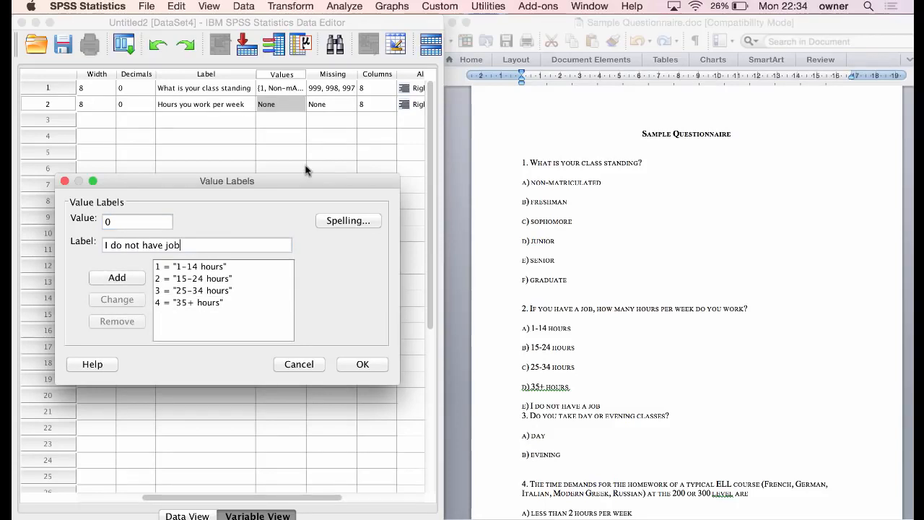
pyautogui.click(117, 277)
pyautogui.click(354, 370)
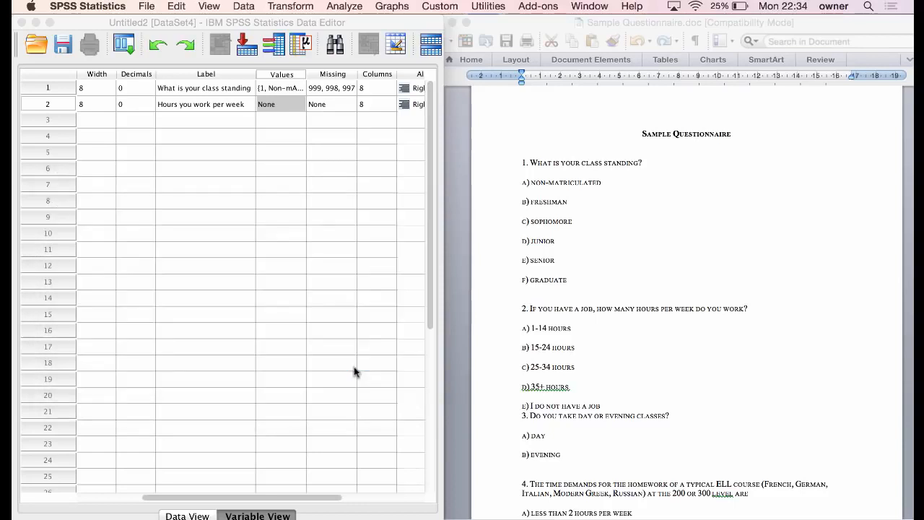
# Step: Set the measurement level of Hours_Per_week to Ordinal
pyautogui.hscroll(3, 233, 177)
pyautogui.click(390, 108)
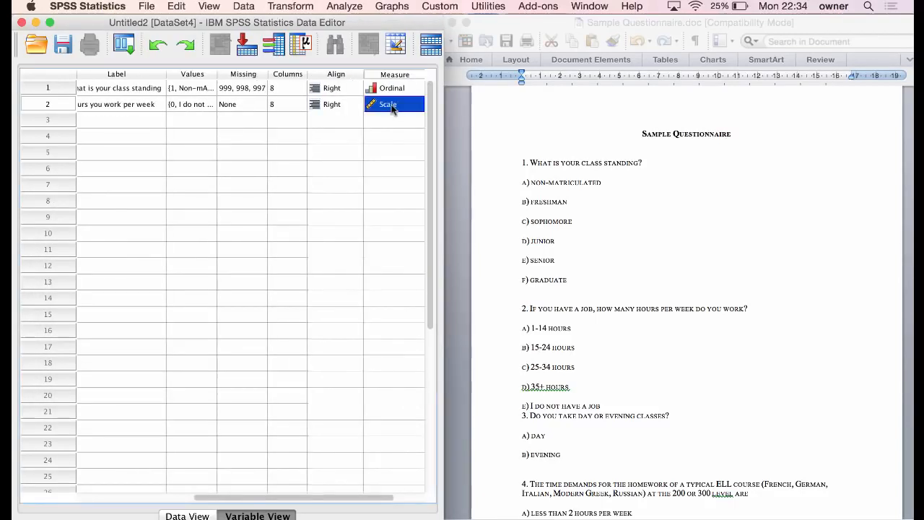
pyautogui.click(400, 102)
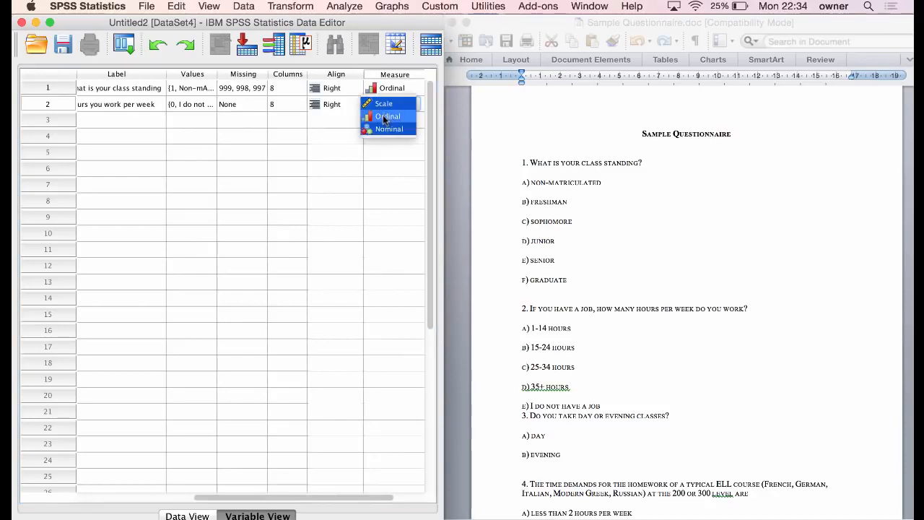
pyautogui.click(383, 118)
# Step: Name the third variable Day_Or_Evening for questionnaire item 3 and give it the label "Do you have day or evening classes"
pyautogui.hscroll(-3, 311, 127)
pyautogui.scroll(-1, 311, 127)
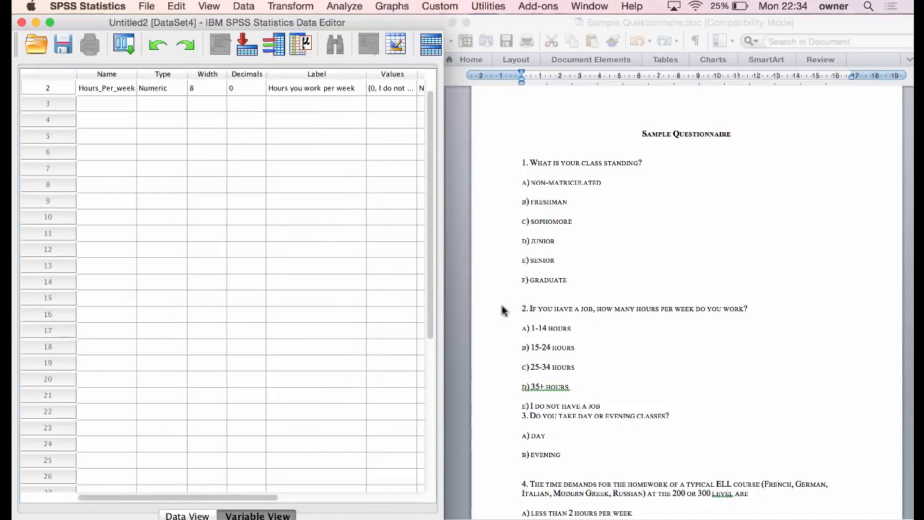
pyautogui.scroll(-2, 603, 421)
pyautogui.scroll(-1, 602, 421)
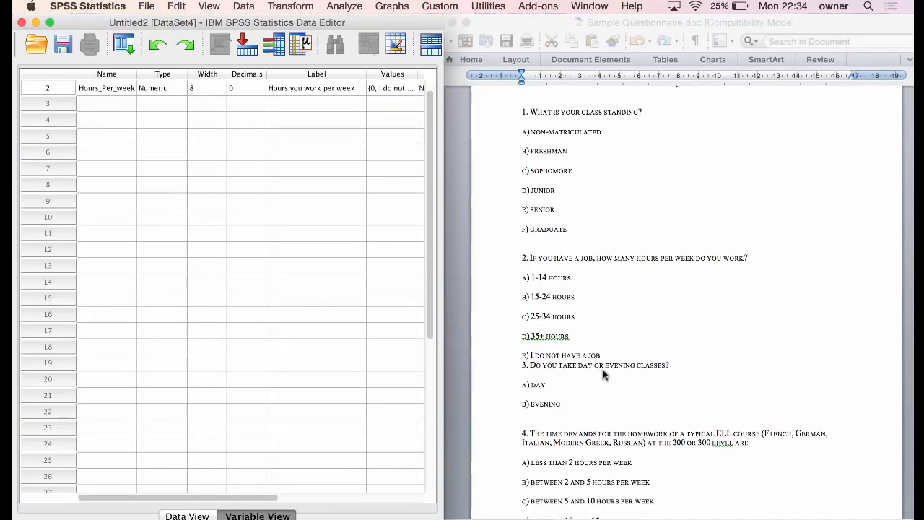
pyautogui.scroll(1, 247, 221)
pyautogui.click(85, 121)
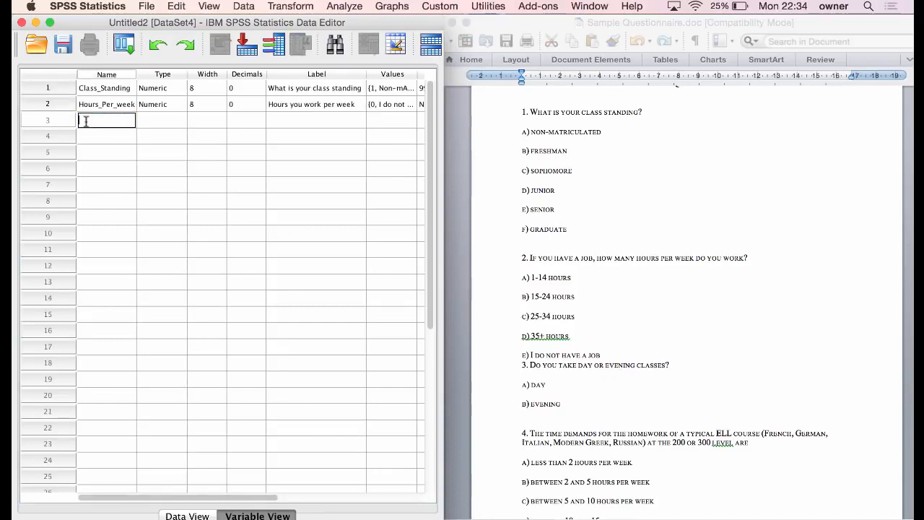
pyautogui.write('Day_Or_Evening')
pyautogui.click(307, 120)
pyautogui.write('Do you have day or')
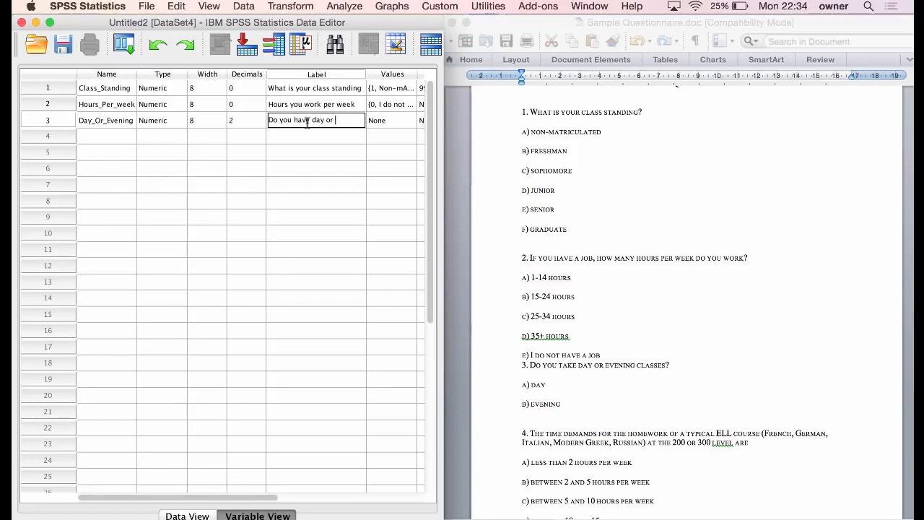
pyautogui.write(' evening classes')
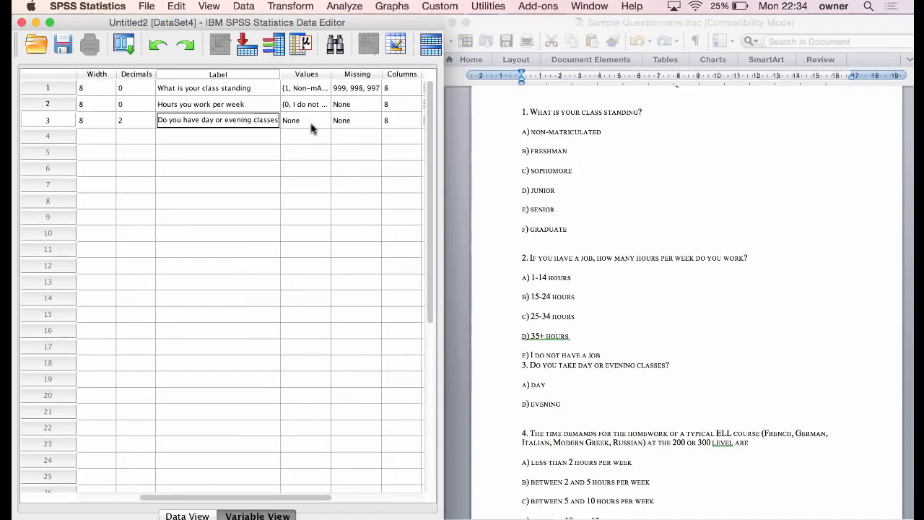
# Step: Define the value labels 1 = "Day" and 2 = "Evening" for Day_Or_Evening
pyautogui.doubleClick(324, 120)
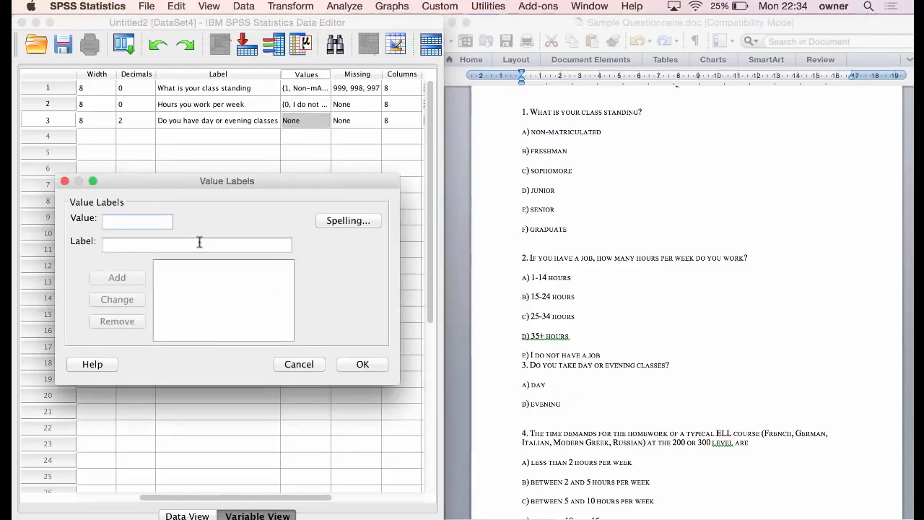
pyautogui.write('Day')
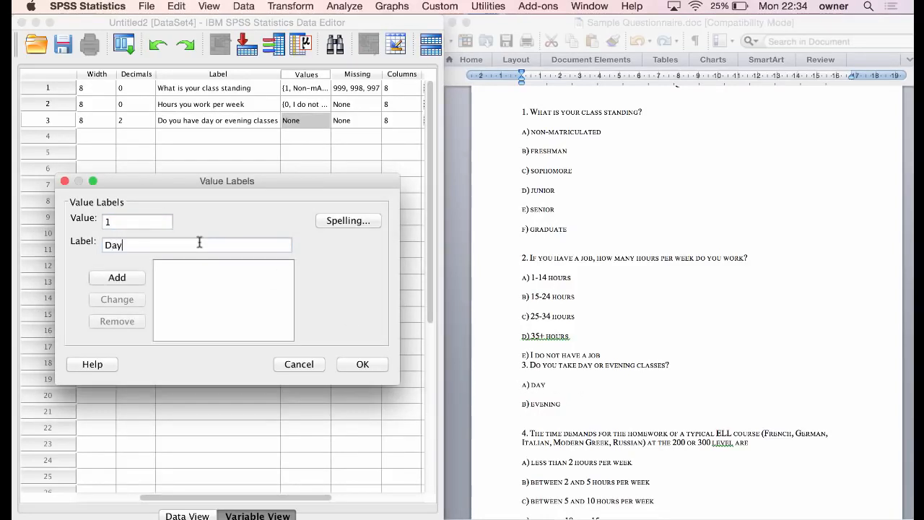
pyautogui.press('Return')
pyautogui.write('Eveing')
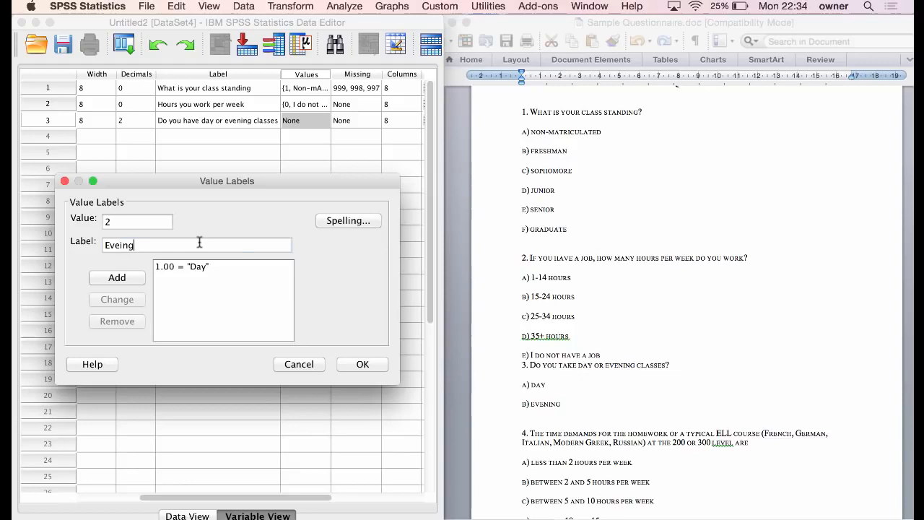
pyautogui.click(119, 280)
pyautogui.click(117, 245)
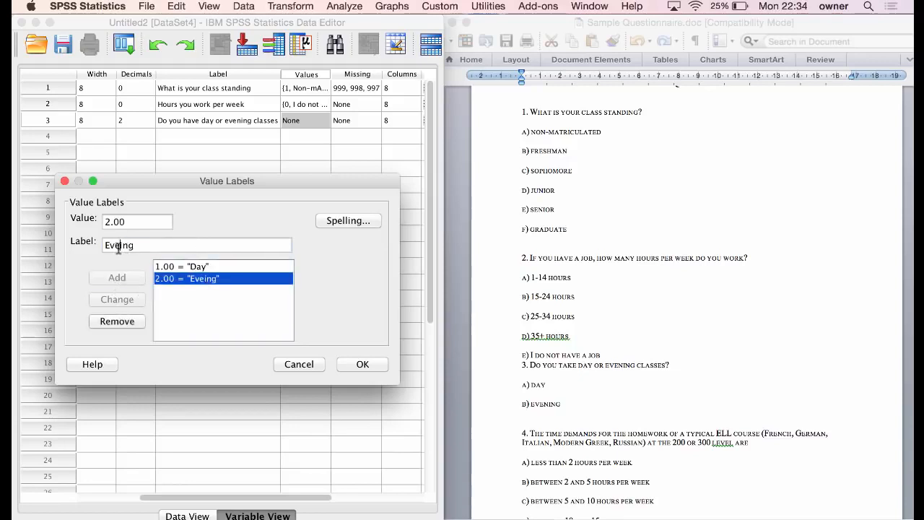
pyautogui.write('n')
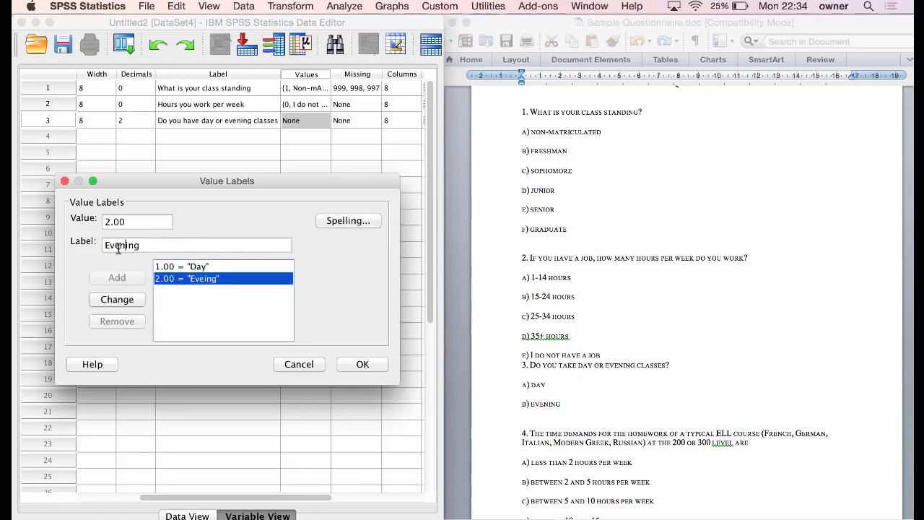
pyautogui.click(117, 299)
pyautogui.click(362, 364)
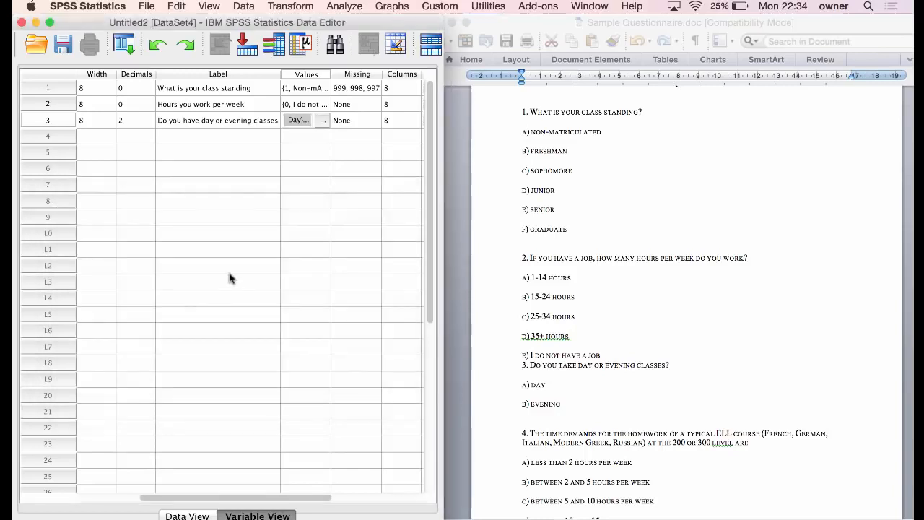
# Step: Set the measurement level of Day_Or_Evening to Nominal
pyautogui.hscroll(5, 245, 217)
pyautogui.click(365, 121)
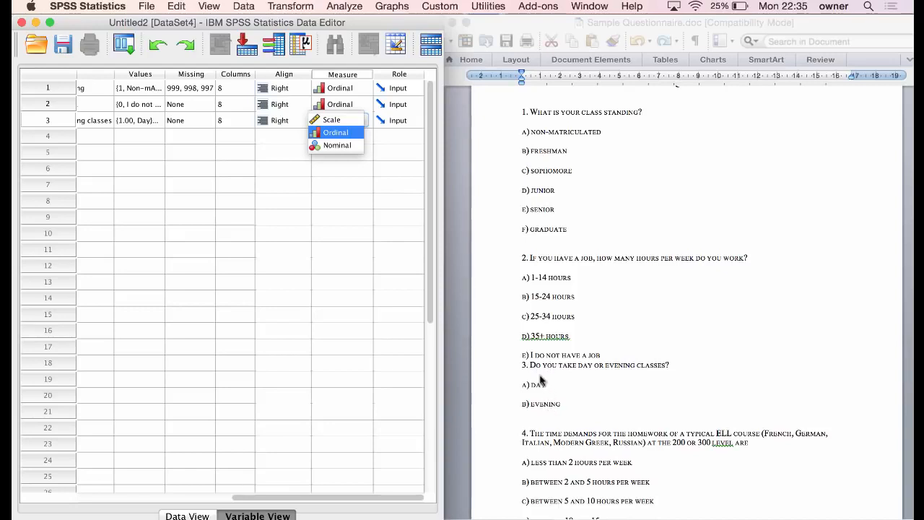
pyautogui.click(337, 147)
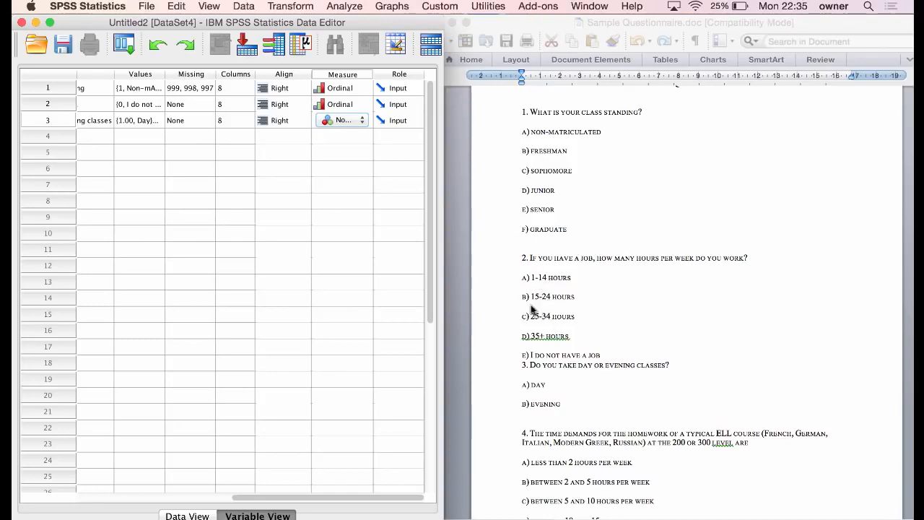
# Step: Name the fourth variable Time_Demand for questionnaire item 4 on homework time demands
pyautogui.scroll(-4, 525, 330)
pyautogui.hscroll(-5, 183, 200)
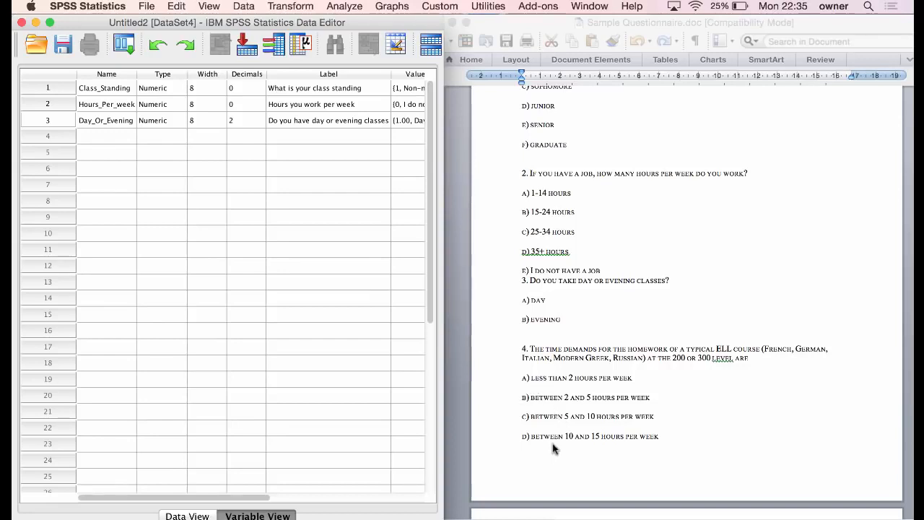
pyautogui.scroll(-5, 553, 448)
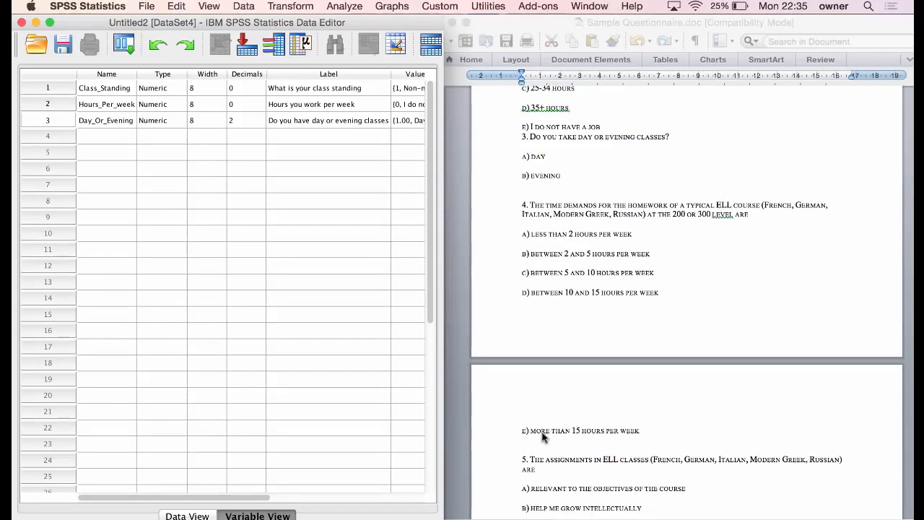
pyautogui.click(87, 132)
pyautogui.write('Time_Demand')
pyautogui.press('Return')
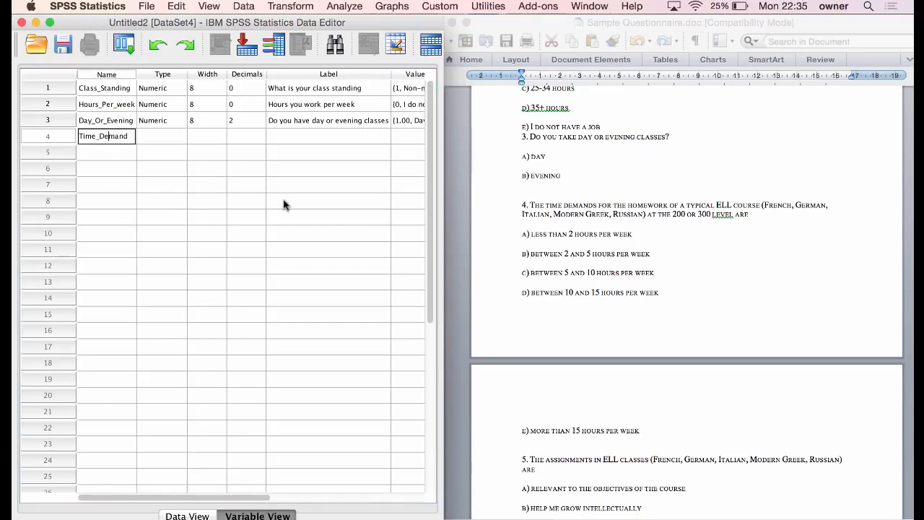
pyautogui.click(281, 138)
# Step: Add the value label 1 = "Less than 2 hours per week" to Time_Demand
pyautogui.hscroll(1, 278, 148)
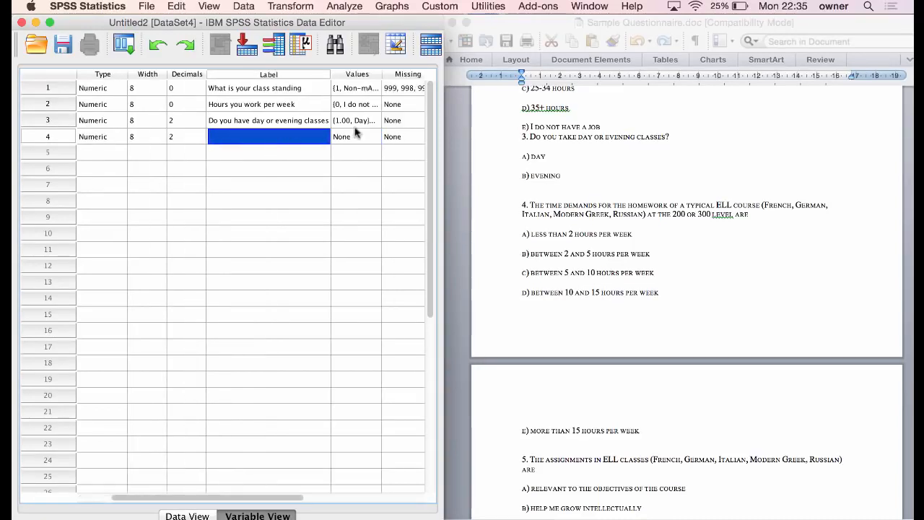
pyautogui.click(371, 140)
pyautogui.write('1')
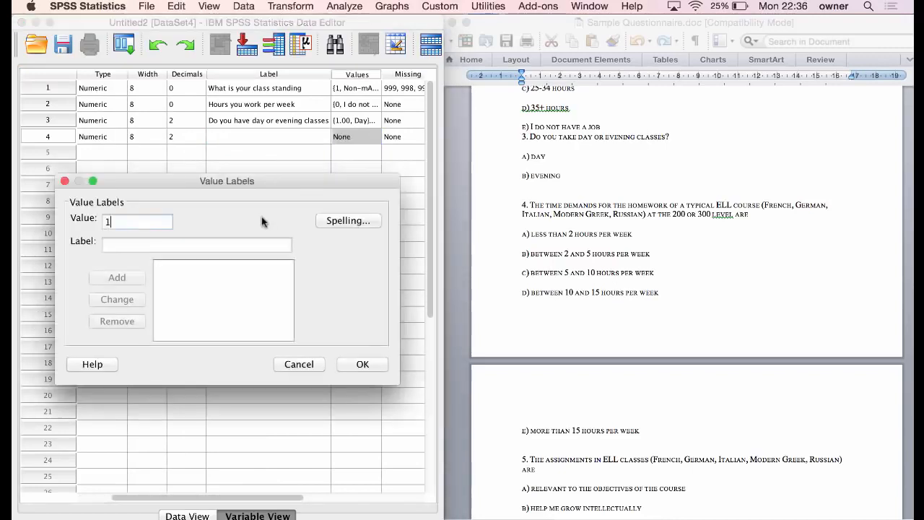
pyautogui.write('Less than 2 hours ')
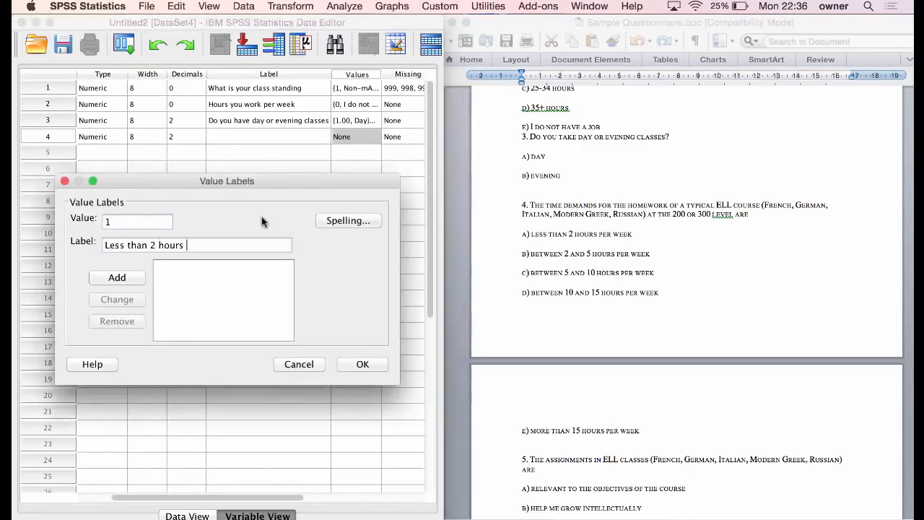
pyautogui.write('per week')
pyautogui.press('Return')
# Step: Add the value labels 2 = "Between 2 and 5" and 3 = "Between 5 and 10" to Time_Demand
pyautogui.write('2')
pyautogui.press('Tab')
pyautogui.write('Be')
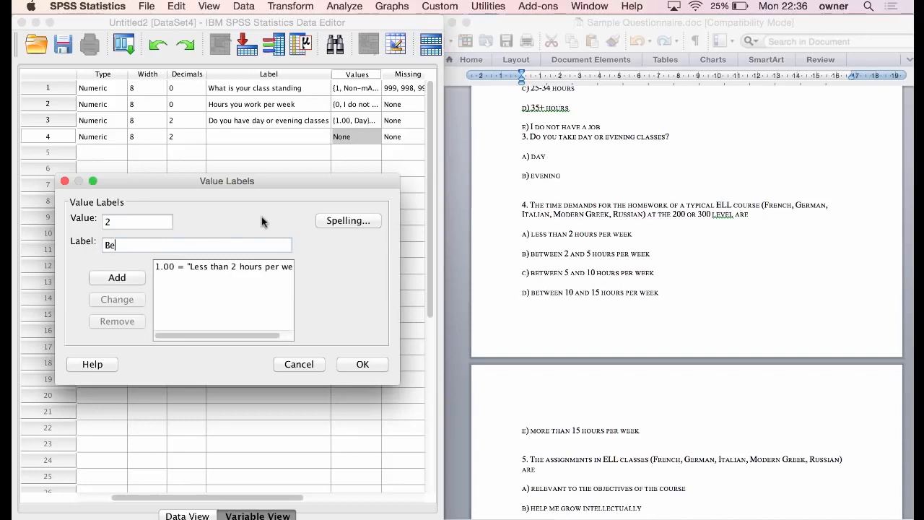
pyautogui.write('tween 2 and 5')
pyautogui.press('Return')
pyautogui.write('3')
pyautogui.press('Tab')
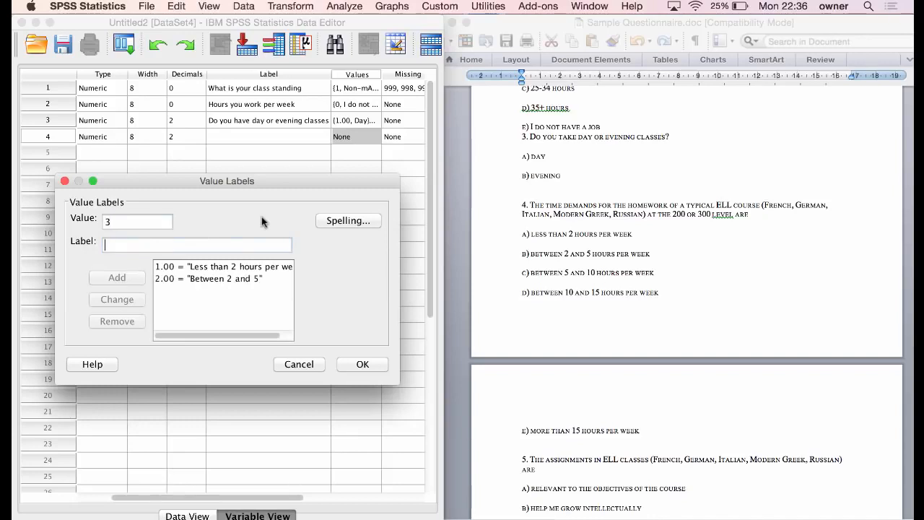
pyautogui.write('Between 5 and 10')
pyautogui.press('Return')
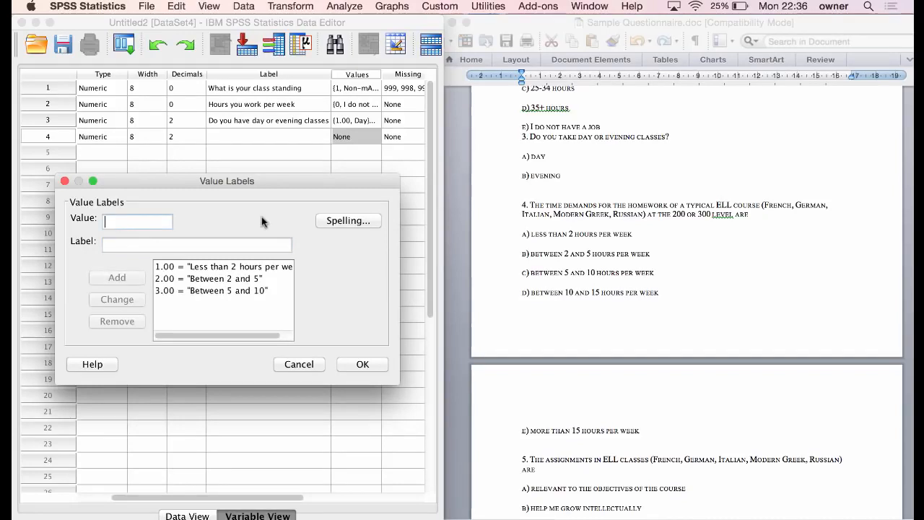
# Step: Add the value labels 4 = "bETWEEN 10 and 15" and 5 = "More than 15" to Time_Demand and accept the list
pyautogui.write('4')
pyautogui.press('Tab')
pyautogui.write('b')
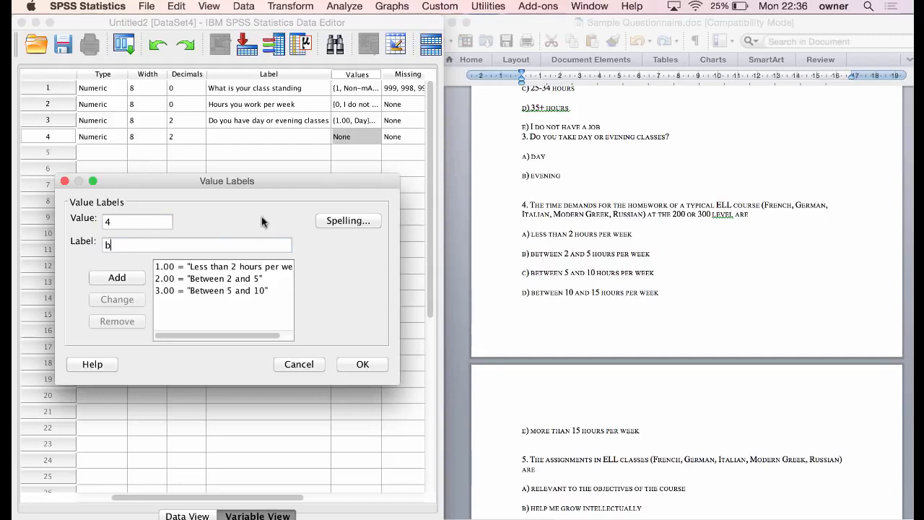
pyautogui.write('ETWEEN 10 and 15')
pyautogui.press('Return')
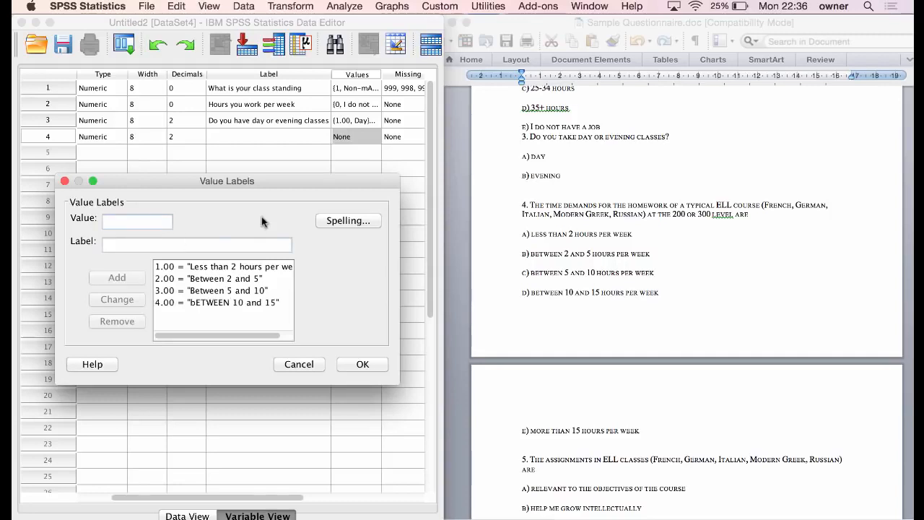
pyautogui.write('More t')
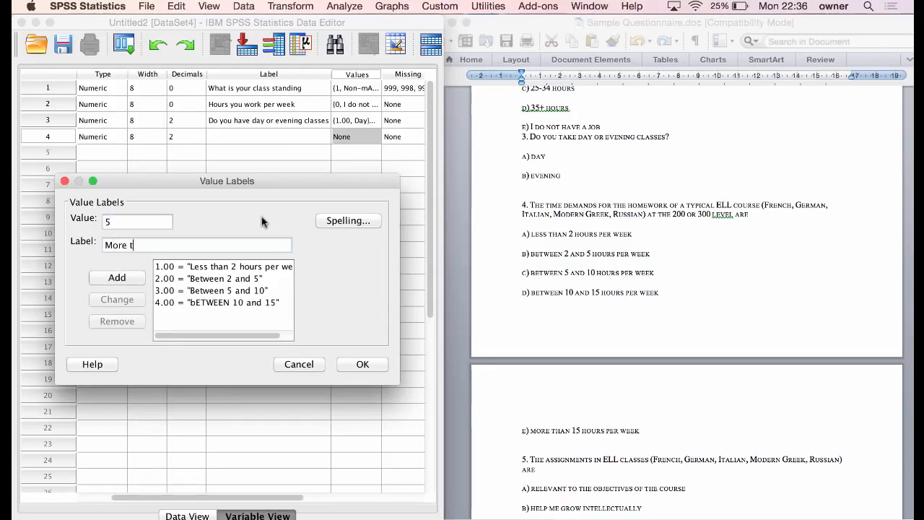
pyautogui.write('han 15')
pyautogui.press('Return')
pyautogui.click(354, 360)
# Step: Set the measurement level of Time_Demand to Ordinal
pyautogui.hscroll(5, 344, 206)
pyautogui.scroll(-1, 341, 205)
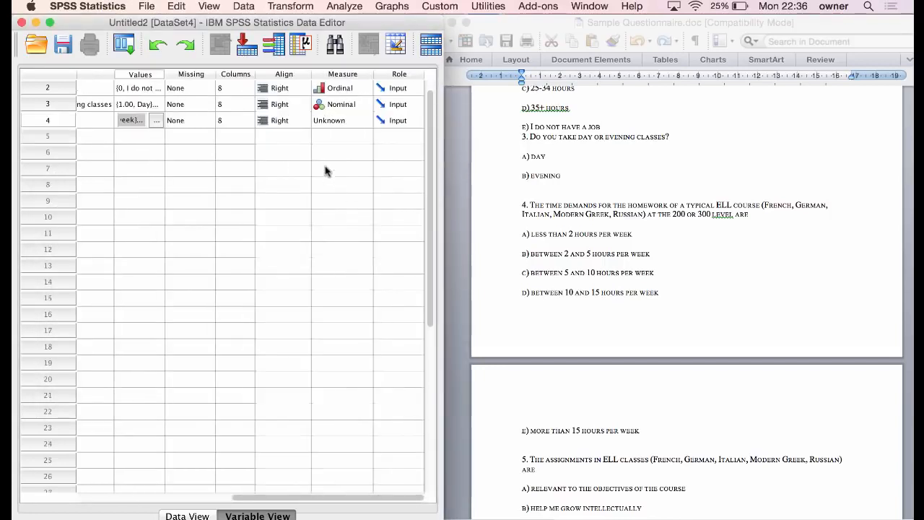
pyautogui.click(363, 123)
# Step: Name the fifth variable Assignment_Characteristics for questionnaire item 5 and set its decimals to 0
pyautogui.scroll(-5, 556, 311)
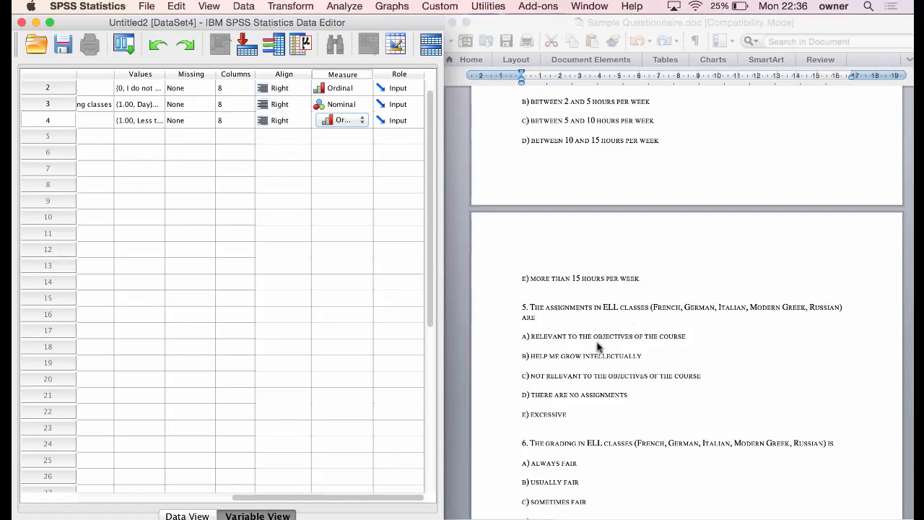
pyautogui.click(541, 355)
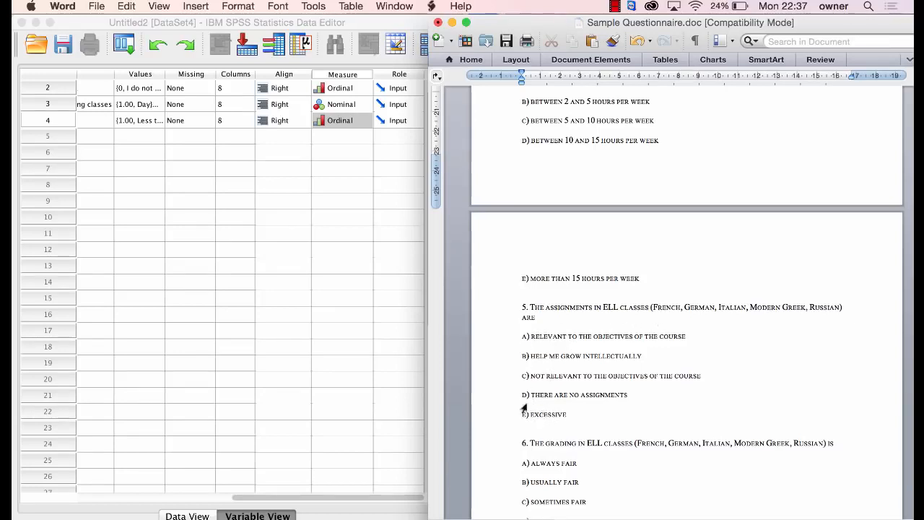
pyautogui.hscroll(-5, 87, 151)
pyautogui.click(98, 154)
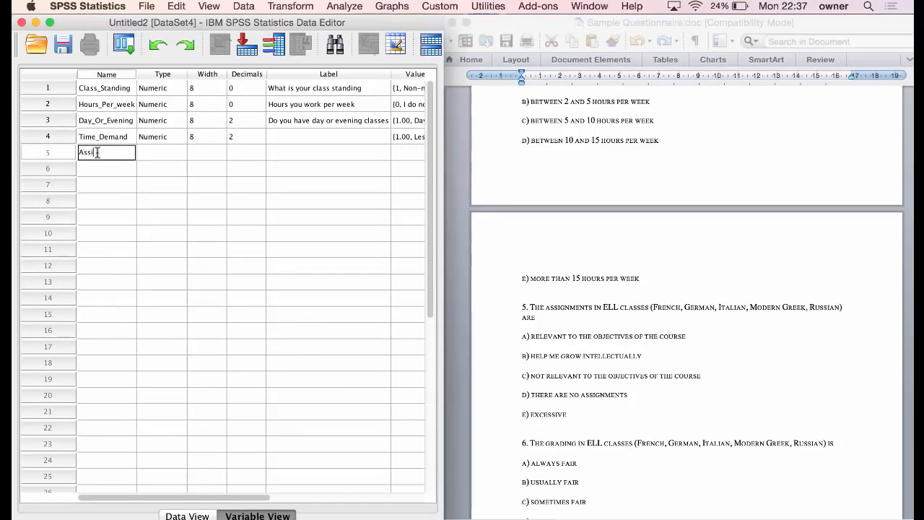
pyautogui.write('Assignment_Characteristics')
pyautogui.click(284, 154)
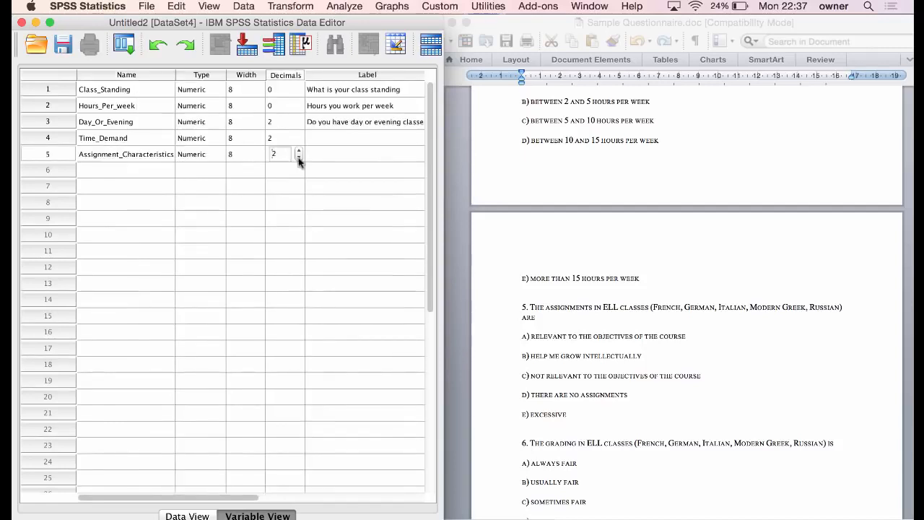
# Step: Add the value label 1 = "Relevant to the objectives of the course" to Assignment_Characteristics
pyautogui.hscroll(5, 299, 160)
pyautogui.hscroll(-2, 298, 160)
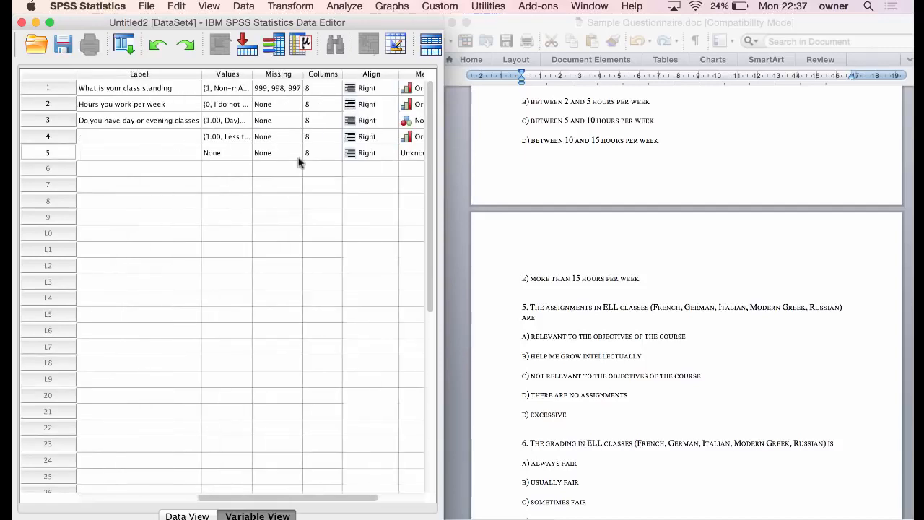
pyautogui.click(246, 153)
pyautogui.click(246, 153)
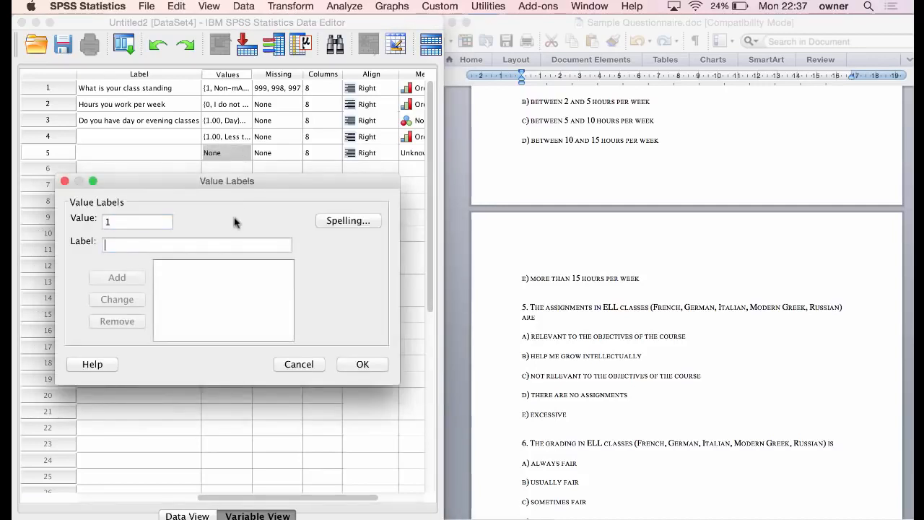
pyautogui.write('Relevant to the objecties')
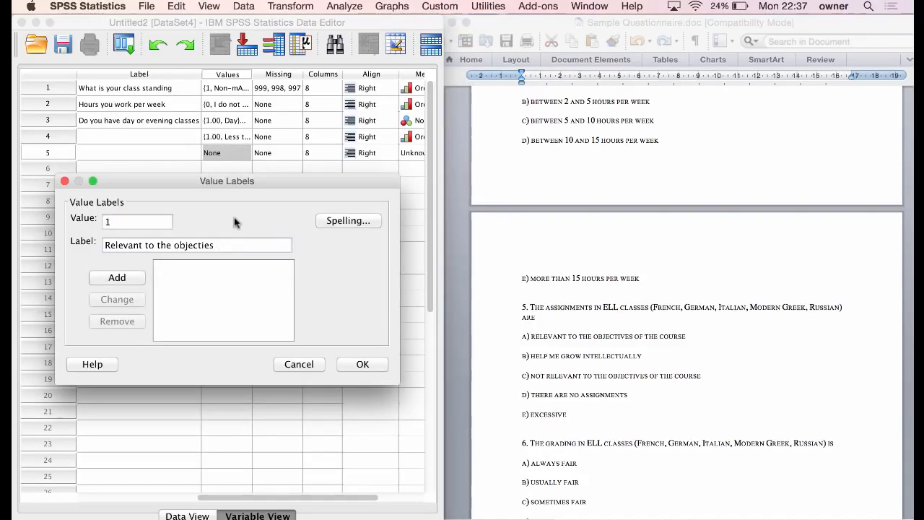
pyautogui.write('ves of the course')
pyautogui.press('Return')
# Step: Add the value labels 2 = "help me grow intellectually" and 3 = "not relevant to the objective" to Assignment_Characteristics
pyautogui.write('2')
pyautogui.press('Tab')
pyautogui.write('help me grow intellectually')
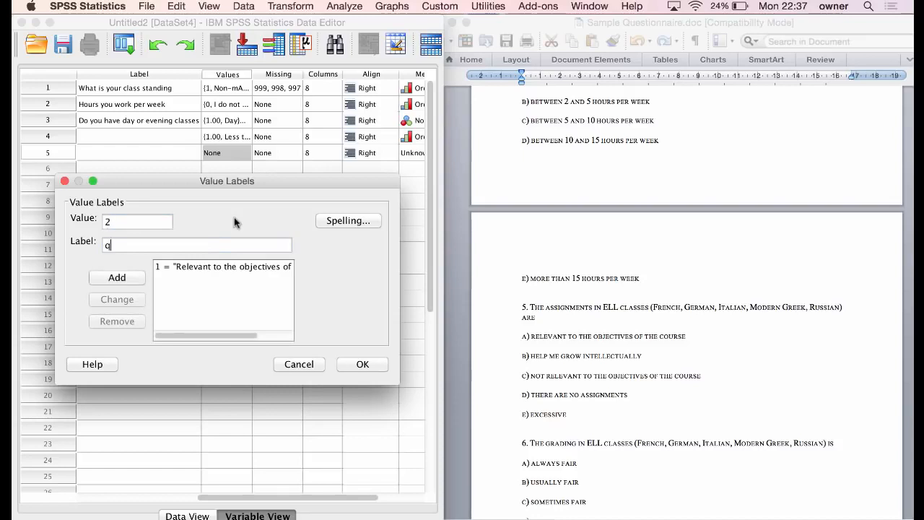
pyautogui.press('Return')
pyautogui.write('3')
pyautogui.press('Tab')
pyautogui.write('not')
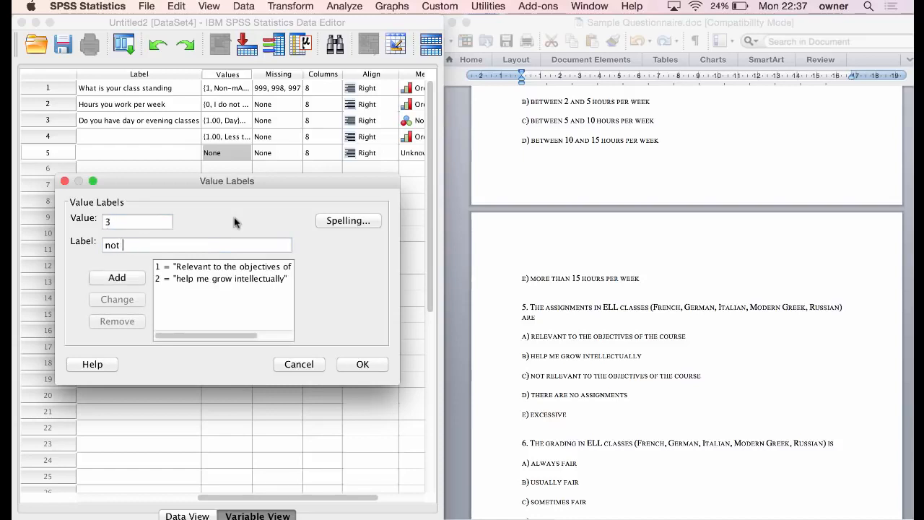
pyautogui.write(' relevant to the objectives of the course')
pyautogui.press('Return')
# Step: Add the value labels 4 = "there are no assignments" and 5 = "excessive" to Assignment_Characteristics and accept the list
pyautogui.write('4')
pyautogui.press('Tab')
pyautogui.write('th')
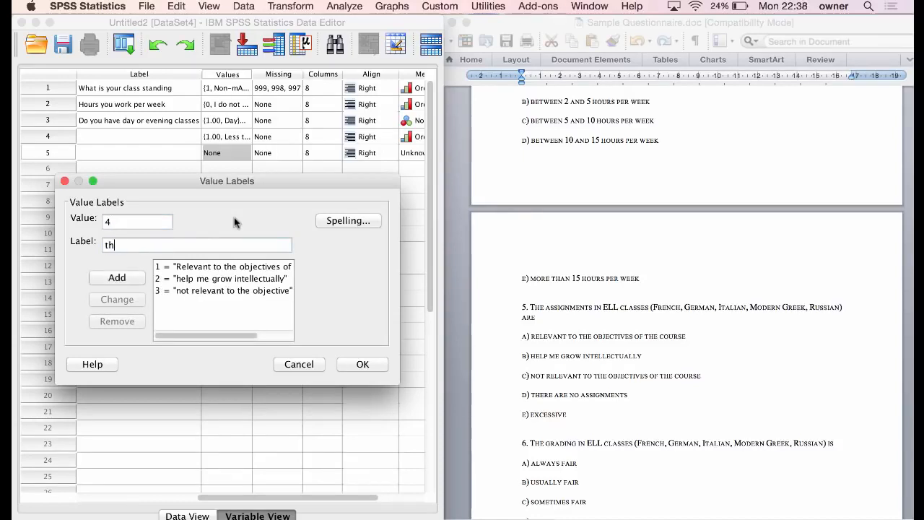
pyautogui.write('ere are no assignments')
pyautogui.press('Return')
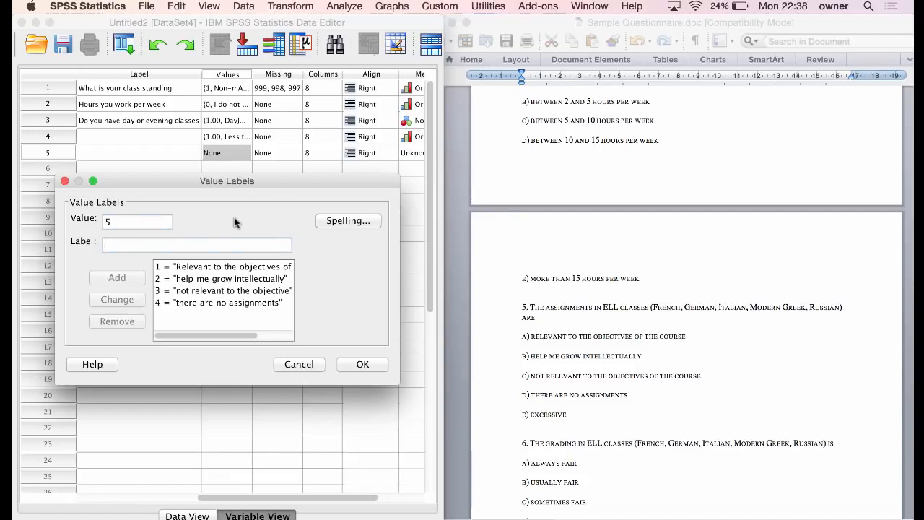
pyautogui.write('excessive')
pyautogui.press('Return')
pyautogui.click(357, 364)
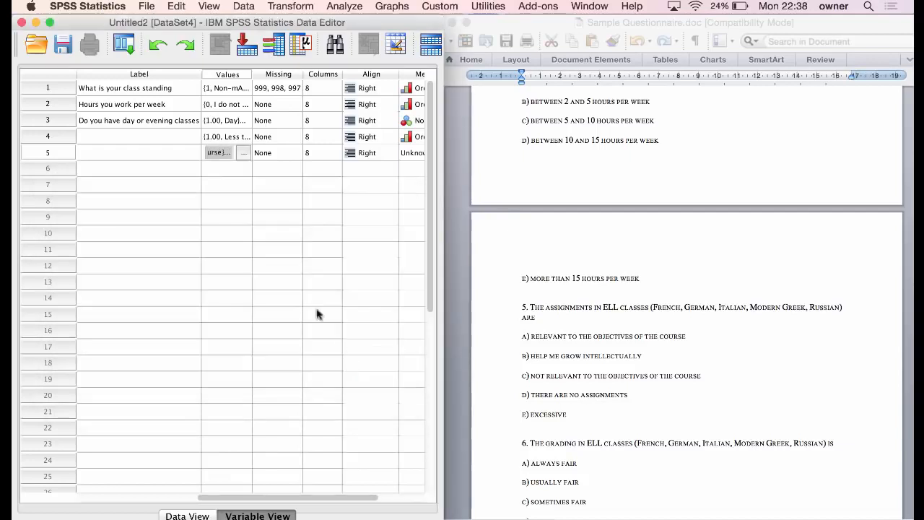
# Step: Set the measurement level of Assignment_Characteristics to Nominal
pyautogui.hscroll(3, 223, 253)
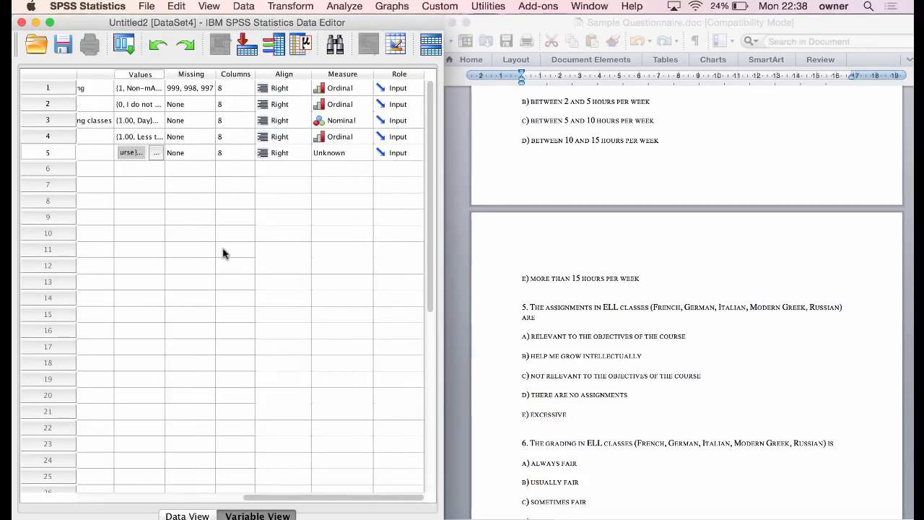
pyautogui.click(363, 153)
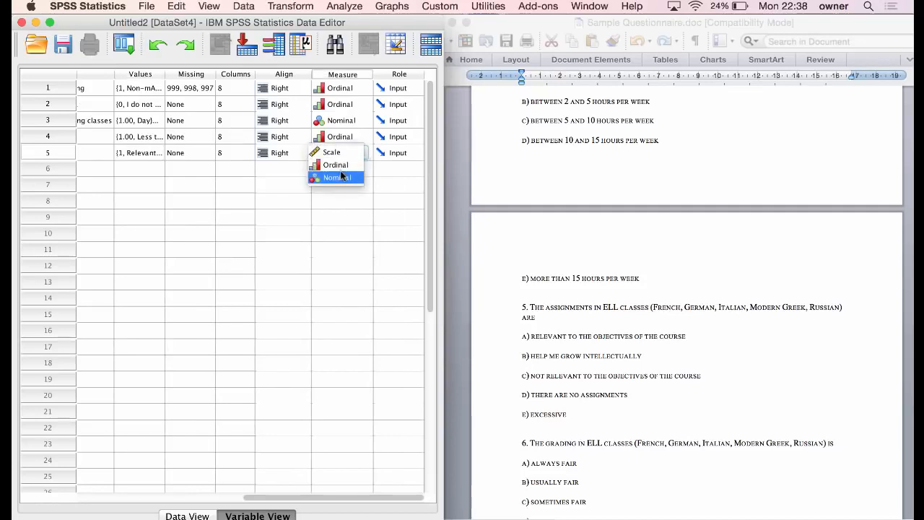
pyautogui.click(338, 178)
# Step: Name the sixth variable Grading for questionnaire item 6 on grading in ELL classes
pyautogui.hscroll(-5, 244, 186)
pyautogui.scroll(-2, 568, 386)
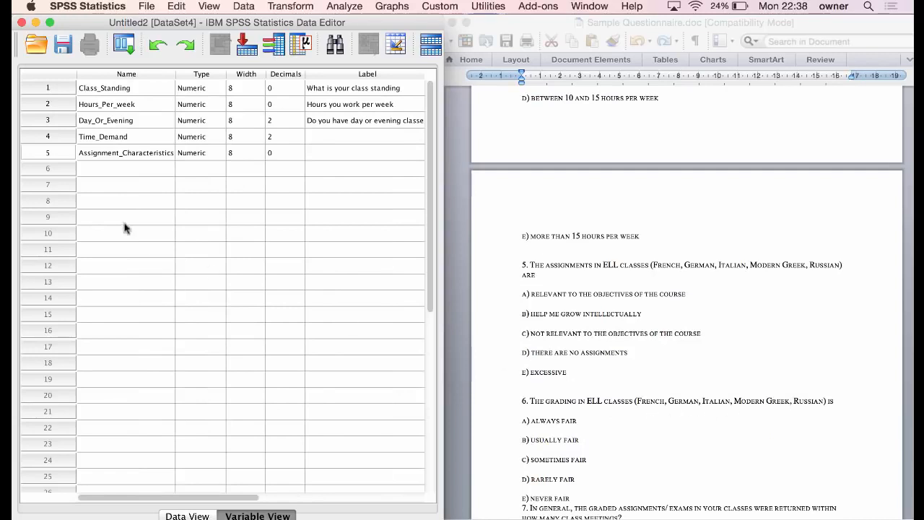
pyautogui.click(106, 166)
pyautogui.click(107, 167)
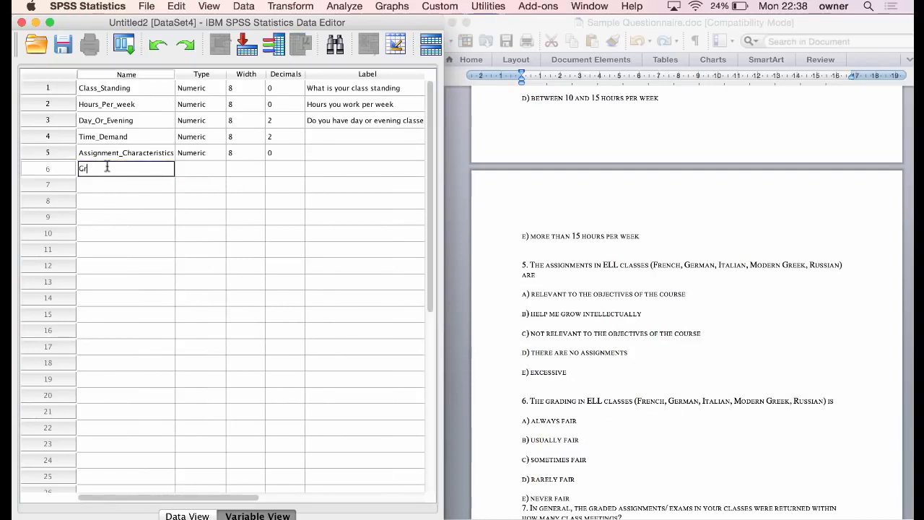
pyautogui.write('Gradin')
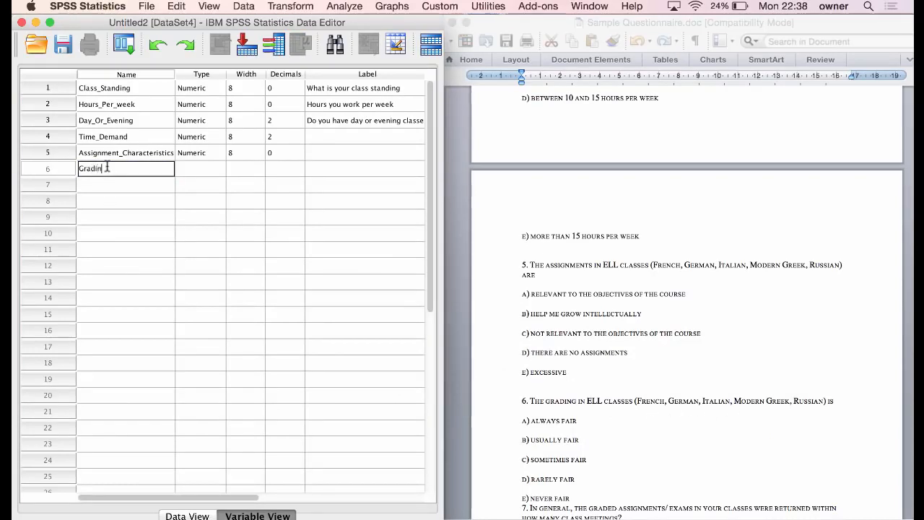
pyautogui.write('g')
# Step: Add the value labels 1 = "always fair" and 2 = "usually fair" to Grading
pyautogui.hscroll(5, 171, 190)
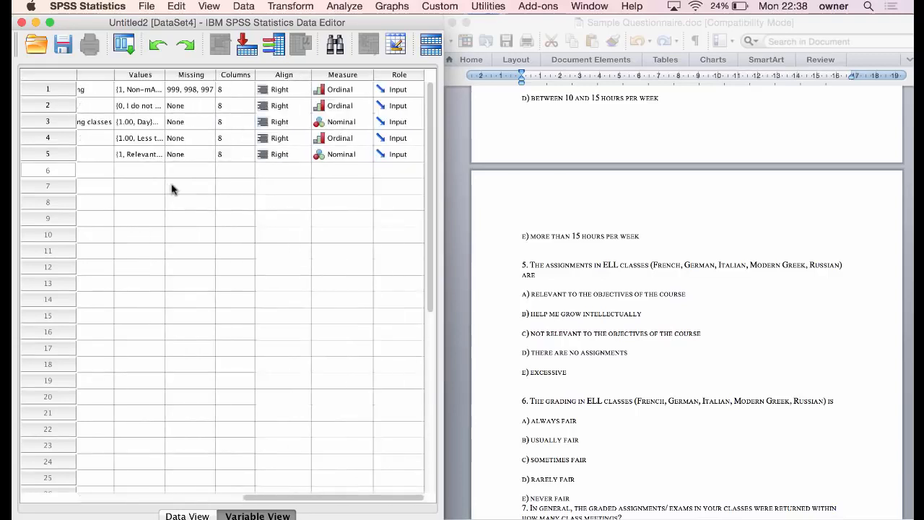
pyautogui.click(154, 169)
pyautogui.click(159, 170)
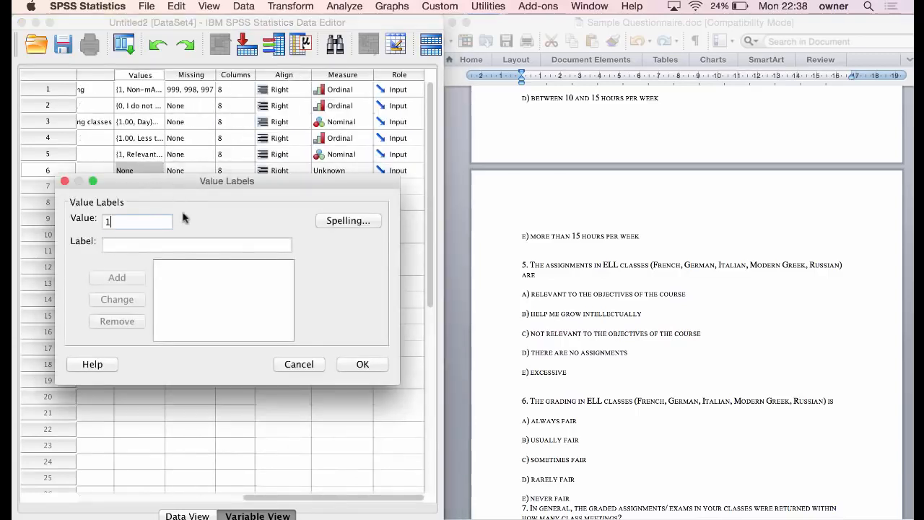
pyautogui.press('Tab')
pyautogui.write('always fair')
pyautogui.press('Return')
pyautogui.write('2')
pyautogui.press('Tab')
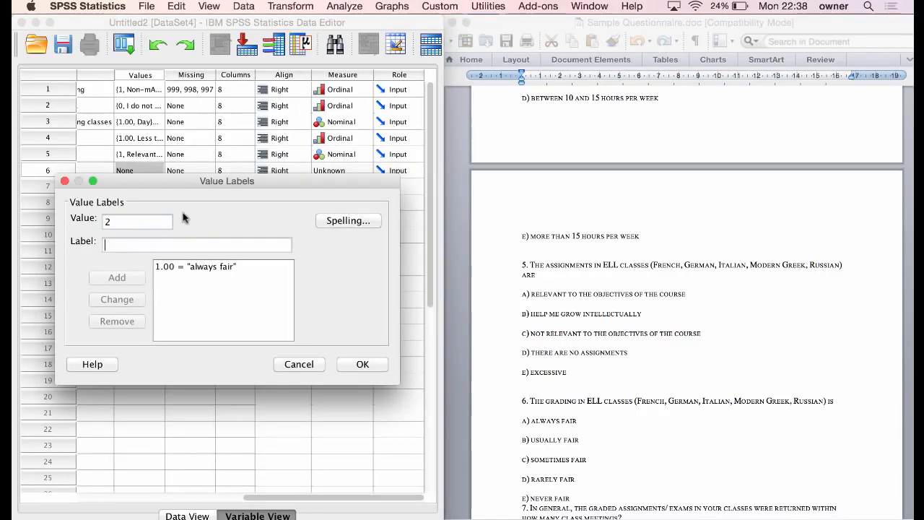
pyautogui.write('usually fair')
pyautogui.press('Return')
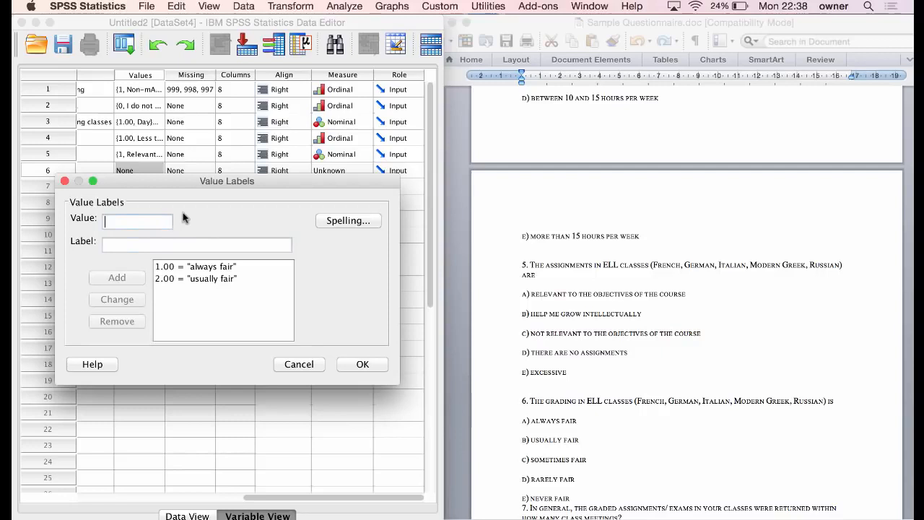
# Step: Add the value labels 3 = "sometimes fair" and 4 = "rarely fair" to Grading
pyautogui.write('som')
pyautogui.write('e')
pyautogui.write('rare')
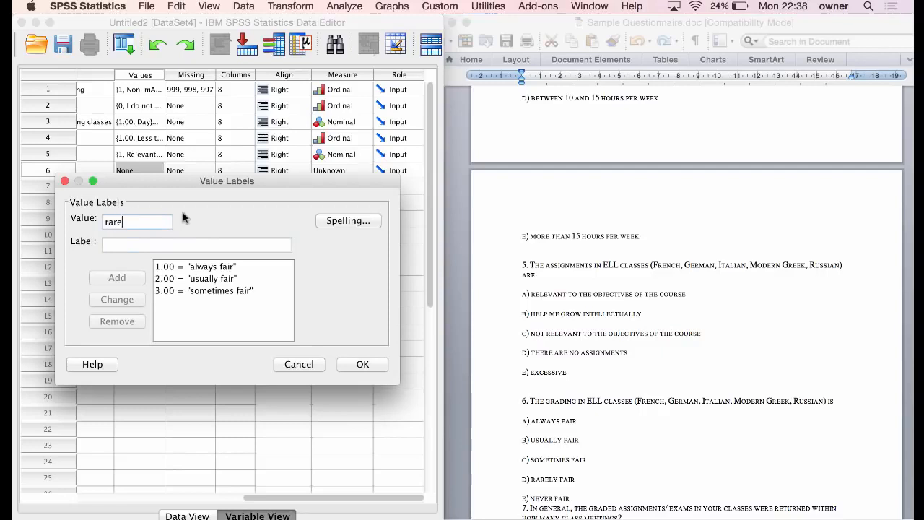
pyautogui.press('BackSpace')
pyautogui.press('BackSpace')
pyautogui.press('BackSpace')
pyautogui.press('BackSpace')
pyautogui.write('4')
pyautogui.press('Tab')
pyautogui.write('rarely fair')
pyautogui.press('Return')
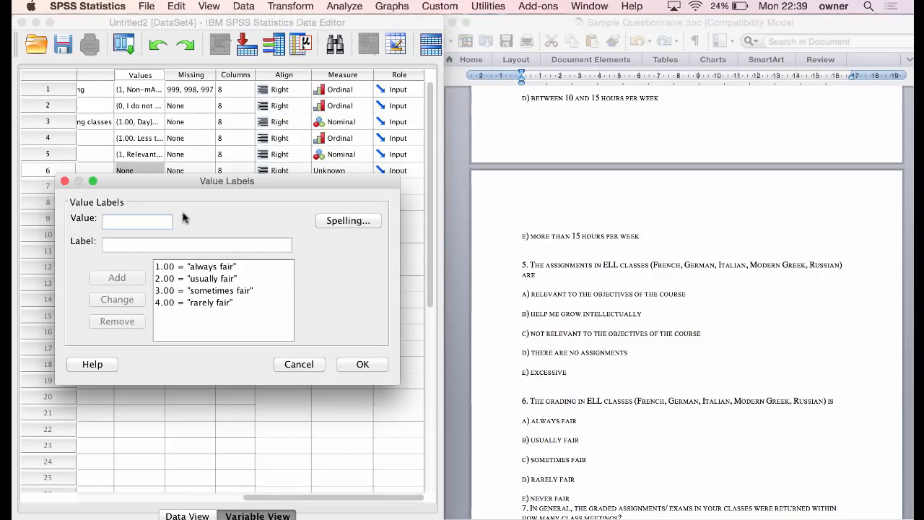
# Step: Add the value label 5 = "never fair" to Grading and set its measurement level to Ordinal
pyautogui.write('5')
pyautogui.press('Tab')
pyautogui.write('never fair')
pyautogui.press('Return')
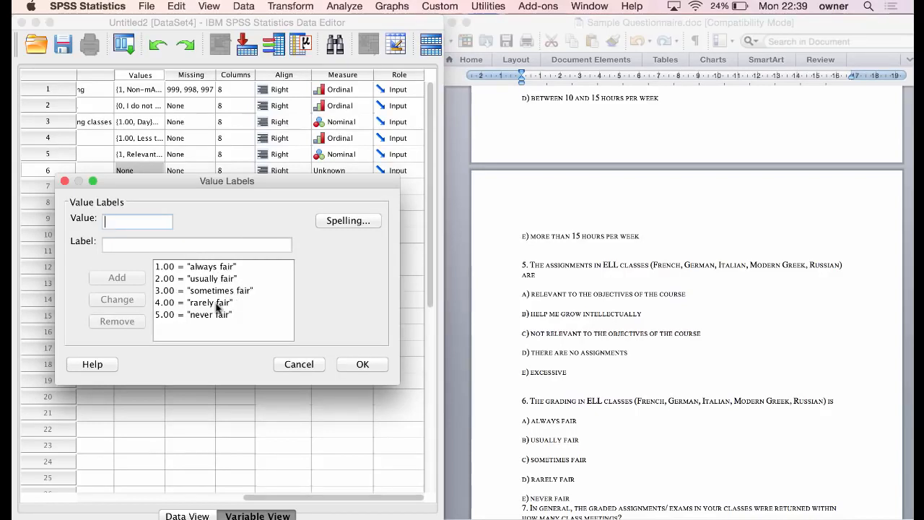
pyautogui.click(351, 370)
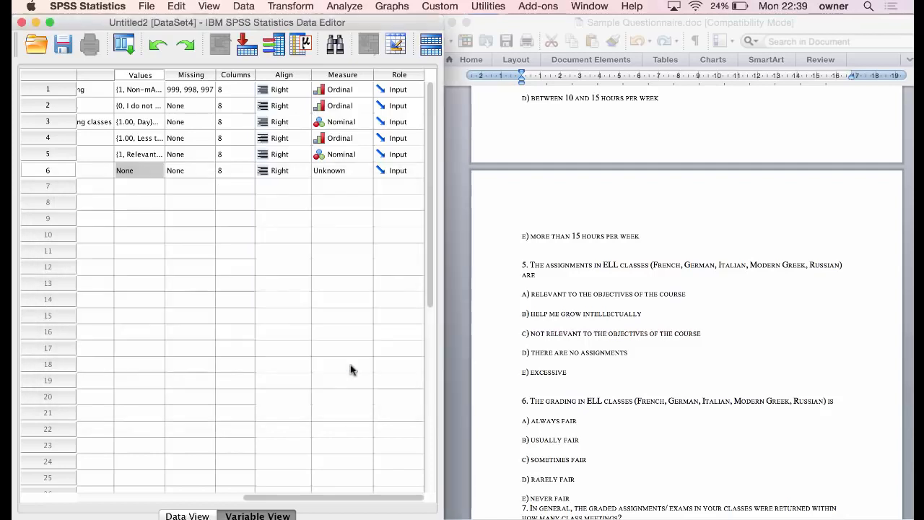
pyautogui.click(365, 176)
pyautogui.click(327, 182)
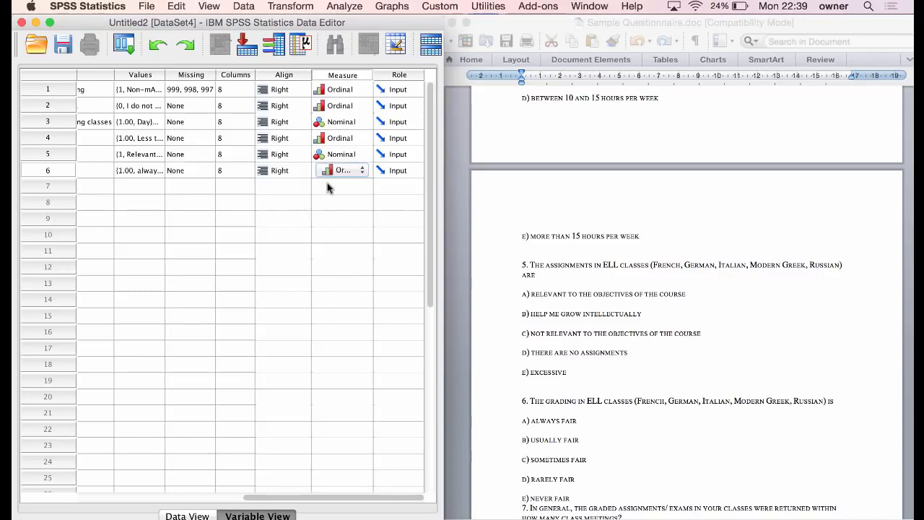
# Step: Name the seventh variable Graded for questionnaire item 7 on returned assignments and exams, leaving its value labels empty
pyautogui.hscroll(-10, 273, 203)
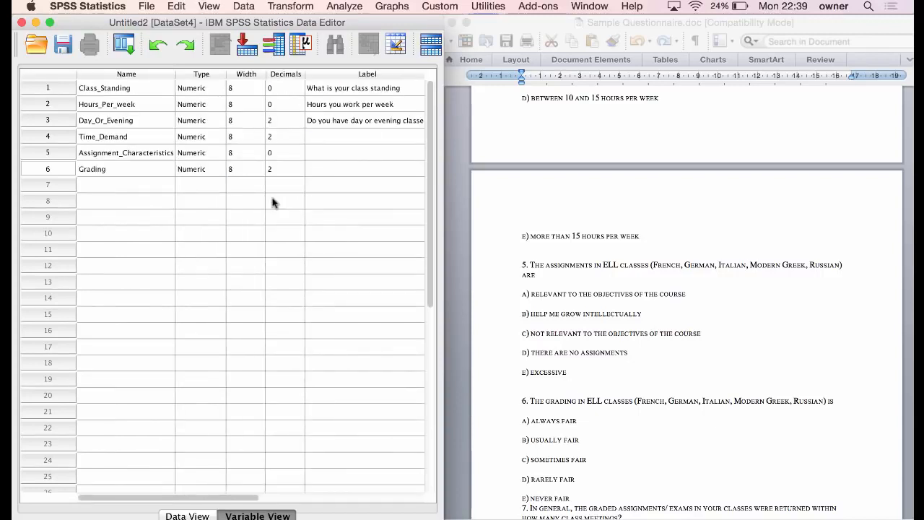
pyautogui.scroll(-3, 489, 352)
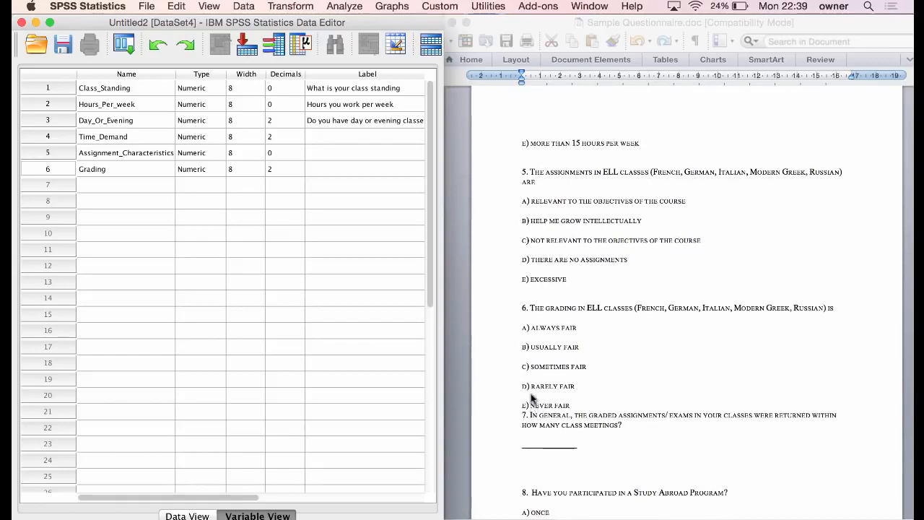
pyautogui.scroll(-4, 577, 347)
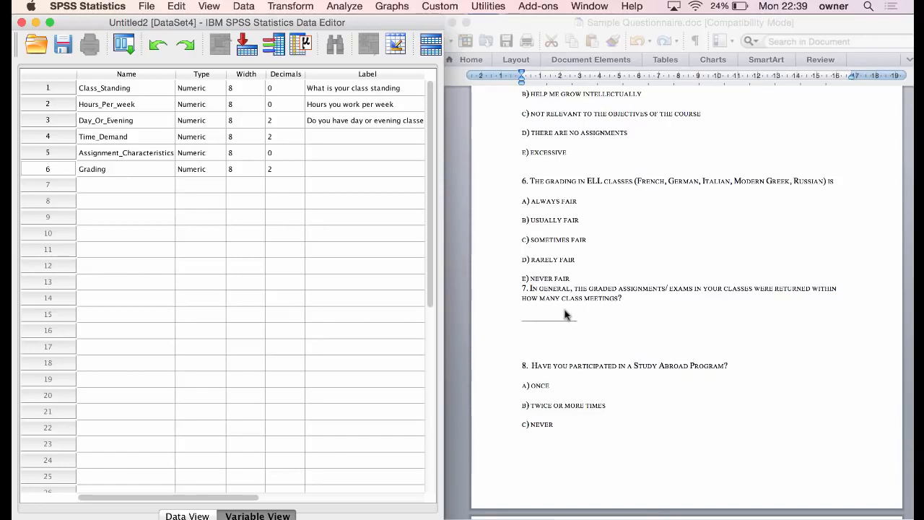
pyautogui.click(94, 184)
pyautogui.write('Graded')
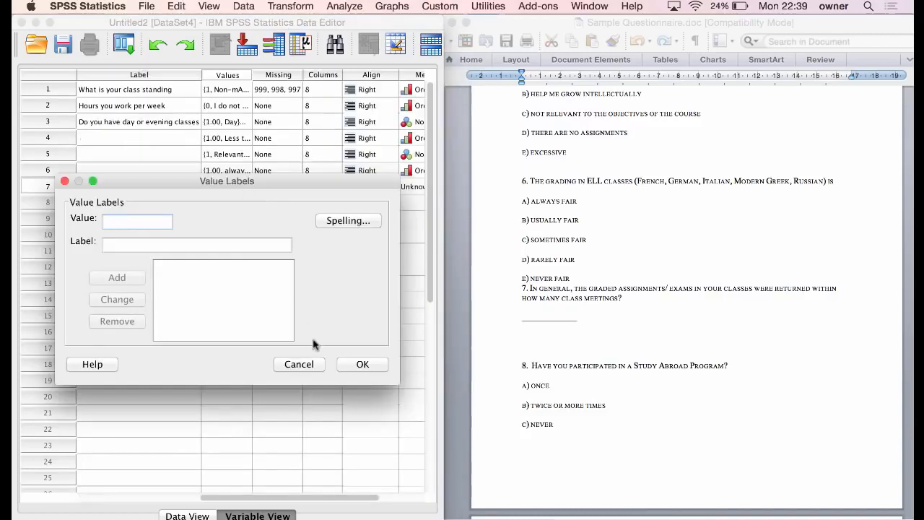
pyautogui.click(299, 364)
pyautogui.hscroll(3, 353, 205)
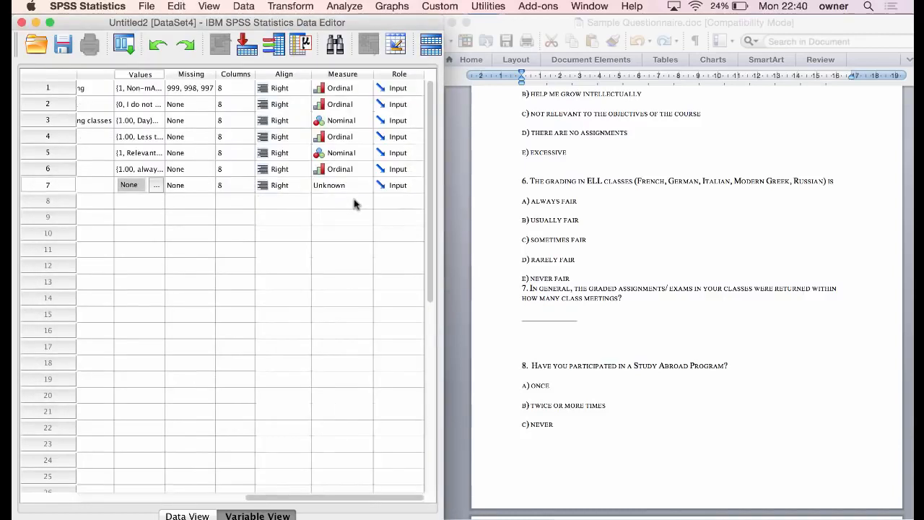
# Step: Set the measurement level of Graded_Assignment_Returned to Scale
pyautogui.click(358, 186)
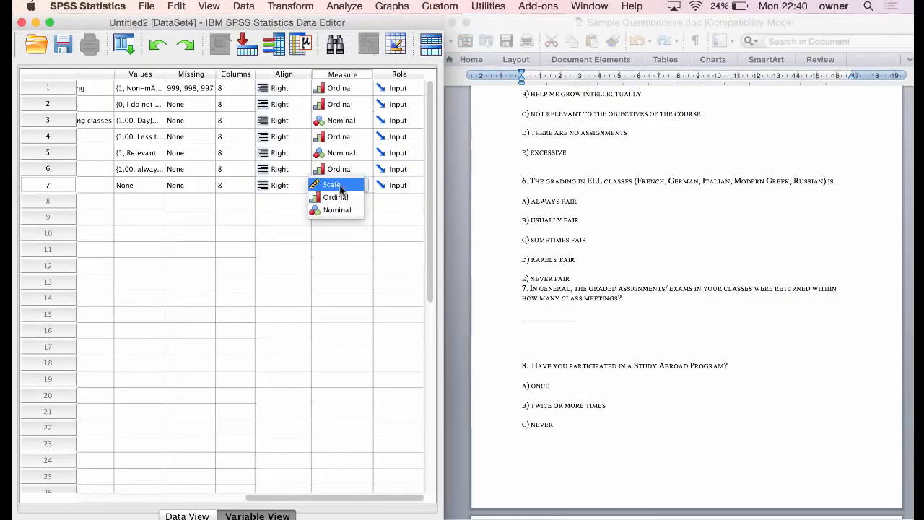
pyautogui.click(336, 186)
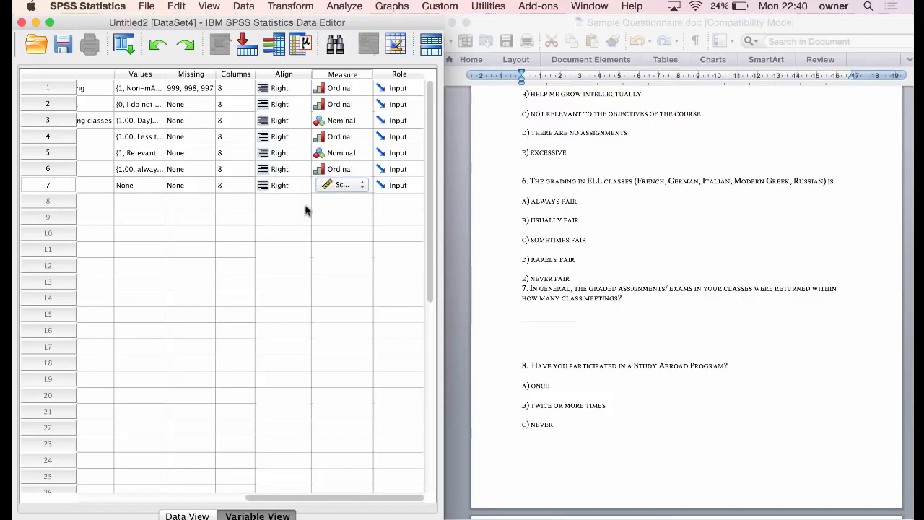
# Step: Name the eighth variable Participated_in_study_abroad for questionnaire item 8
pyautogui.scroll(-2, 551, 388)
pyautogui.scroll(-5, 628, 376)
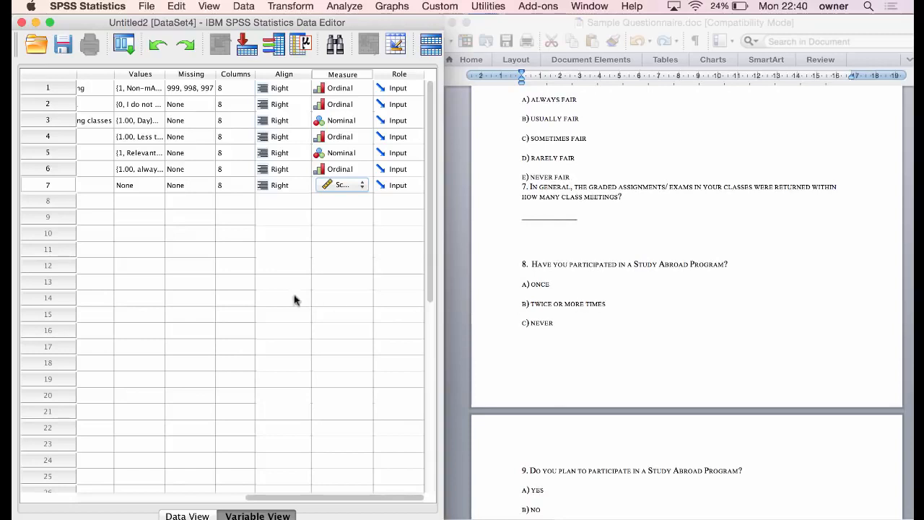
pyautogui.hscroll(-5, 284, 301)
pyautogui.click(88, 200)
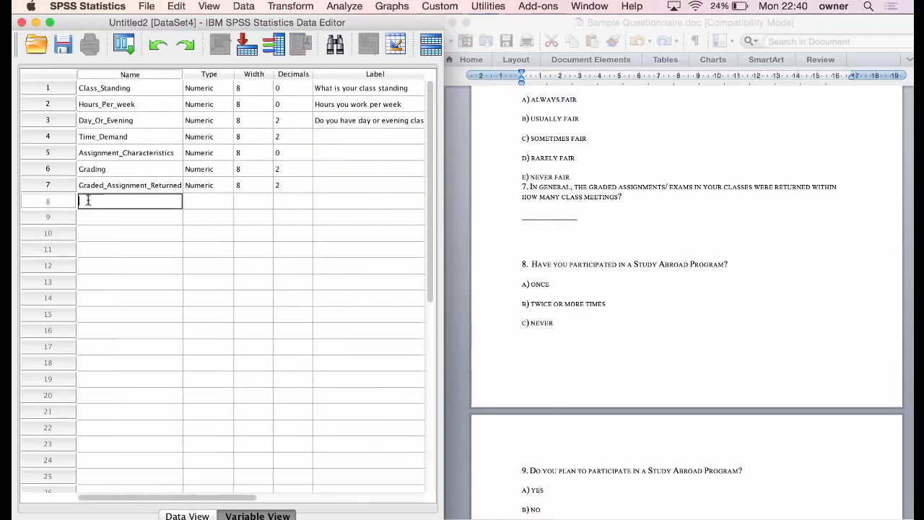
pyautogui.write('Participated_')
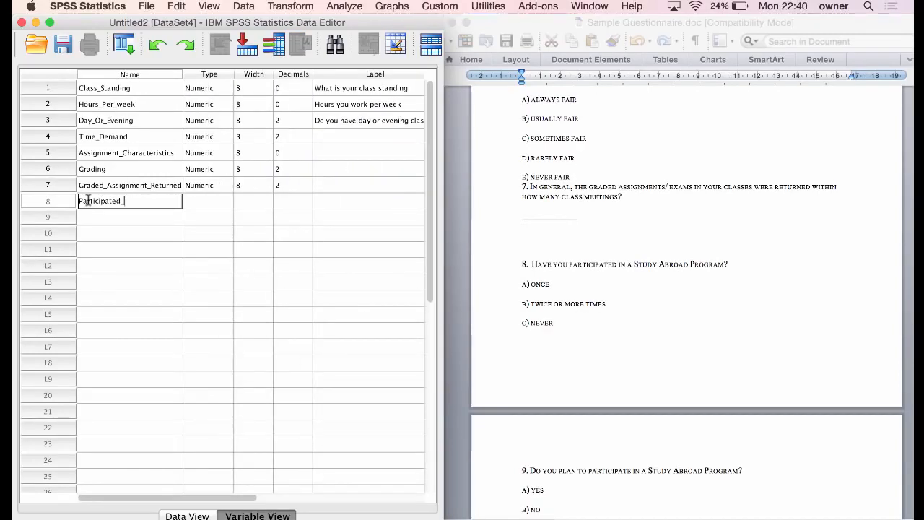
pyautogui.write('in_study_abroad')
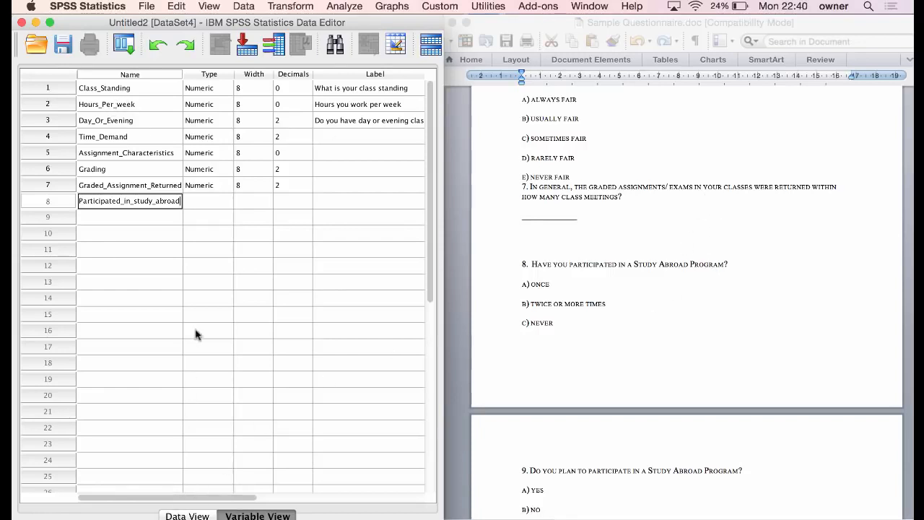
pyautogui.hscroll(5, 198, 376)
pyautogui.hscroll(-5, 198, 376)
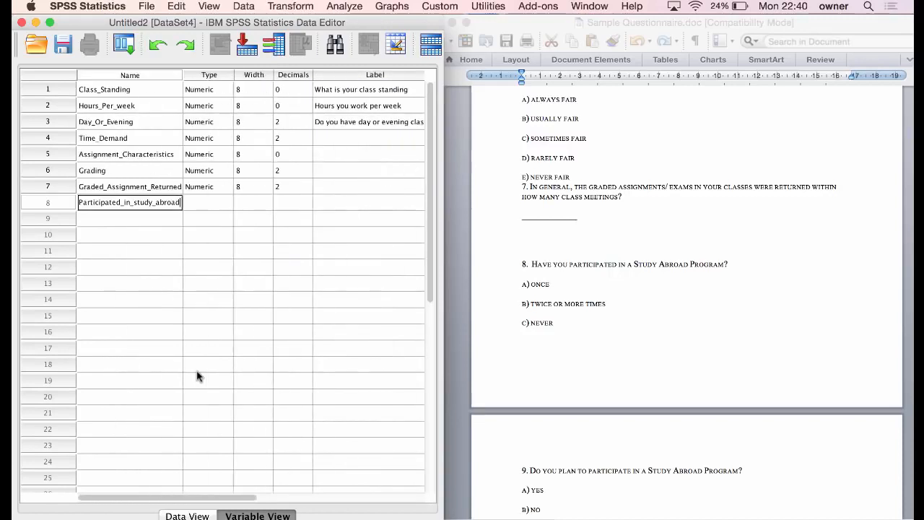
pyautogui.click(279, 206)
# Step: Add the value labels 1 = "once", 2 = "twice or more times" and 3 = "never" to Participated_in_study_abroad
pyautogui.hscroll(4, 279, 210)
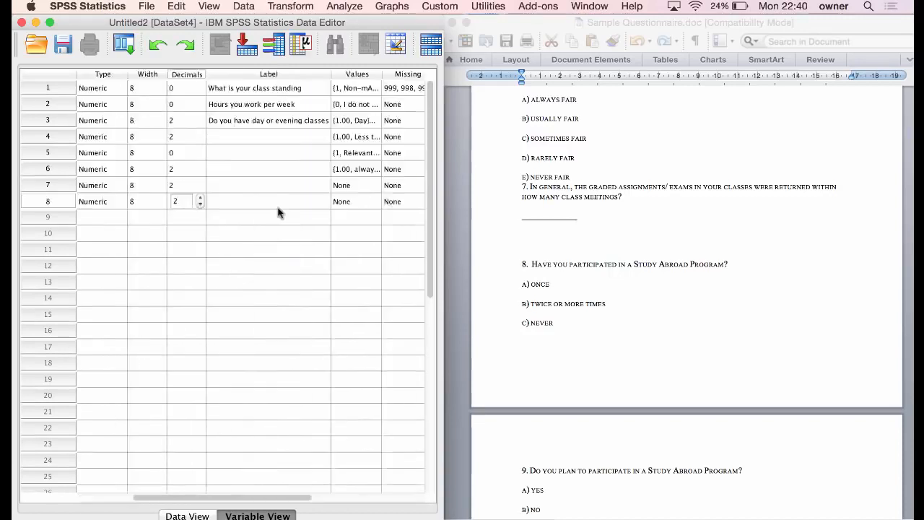
pyautogui.hscroll(-4, 279, 213)
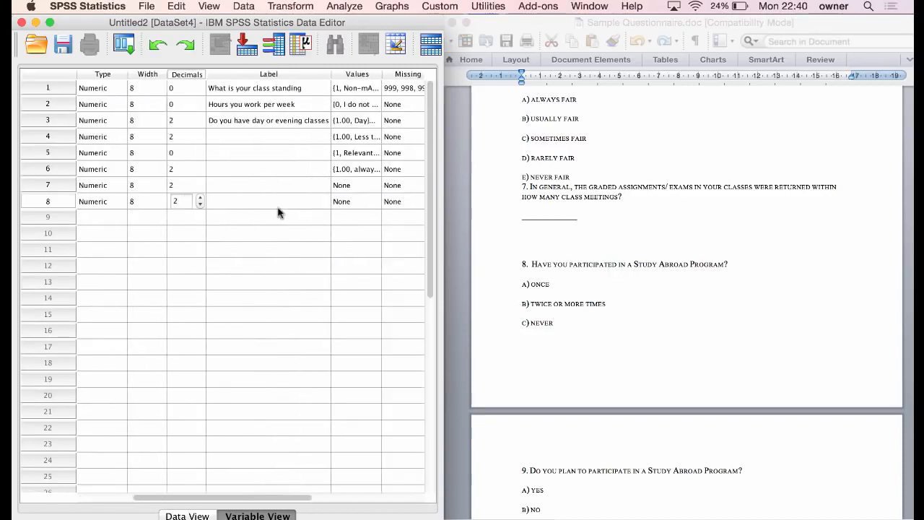
pyautogui.click(377, 202)
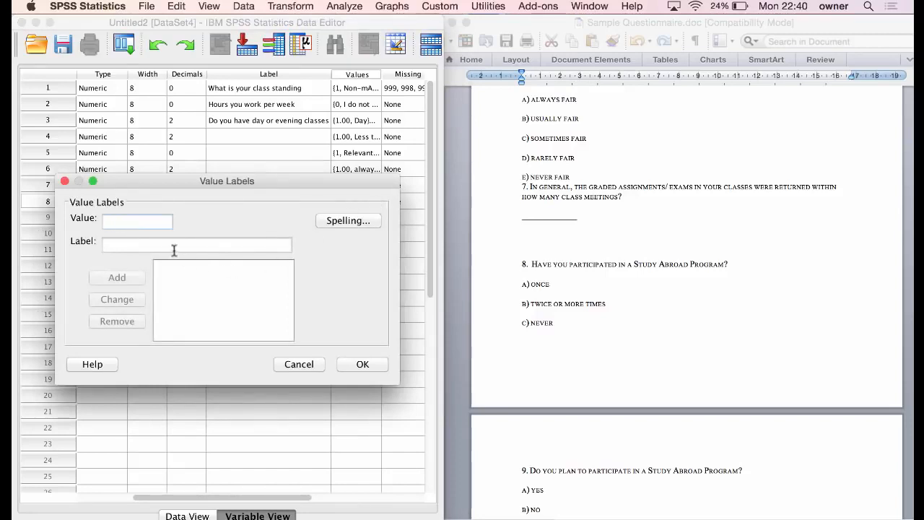
pyautogui.write('once')
pyautogui.press('Return')
pyautogui.write('twice or more times')
pyautogui.press('Return')
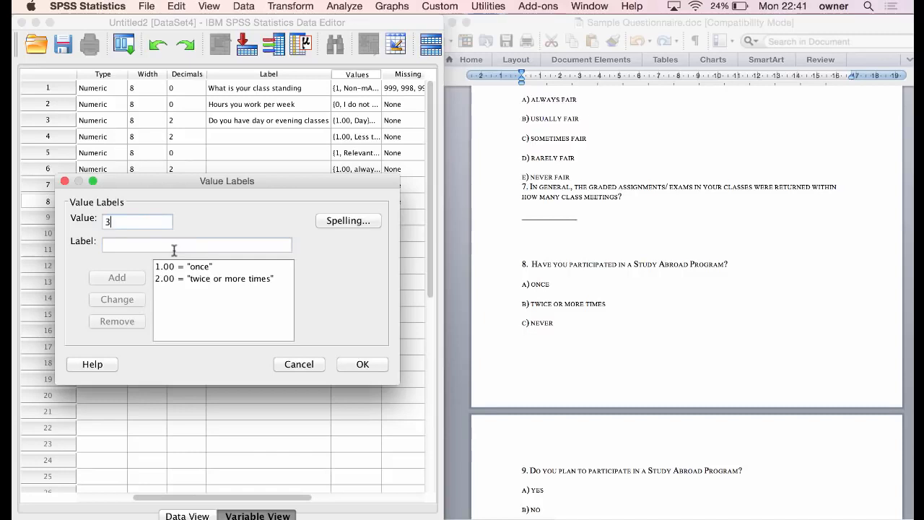
pyautogui.click(174, 249)
pyautogui.write('never')
pyautogui.press('Return')
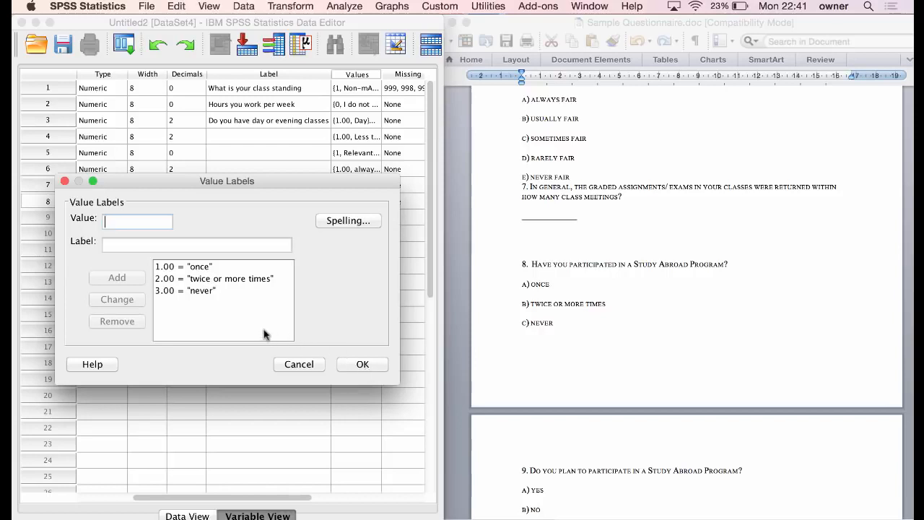
# Step: Change the value of the "never" label to 0 and accept the value labels for Participated_in_study_abroad
pyautogui.click(184, 290)
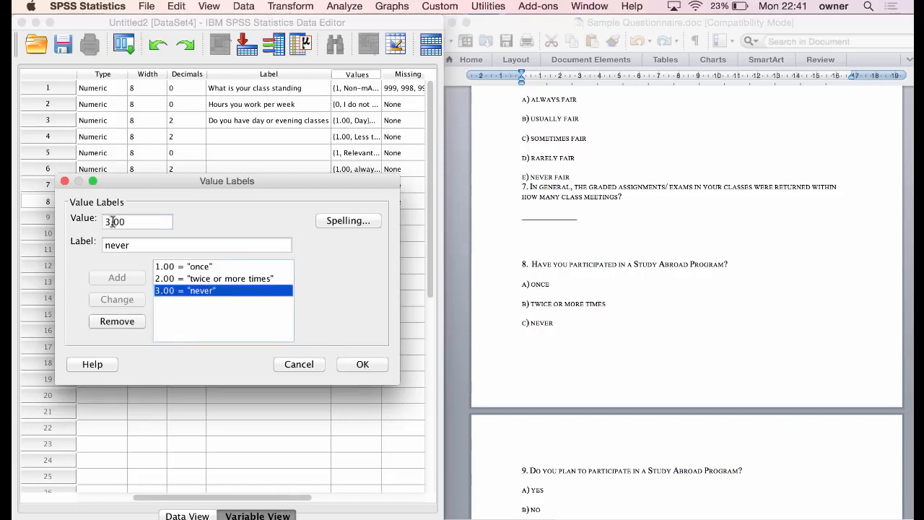
pyautogui.doubleClick(113, 222)
pyautogui.write('0')
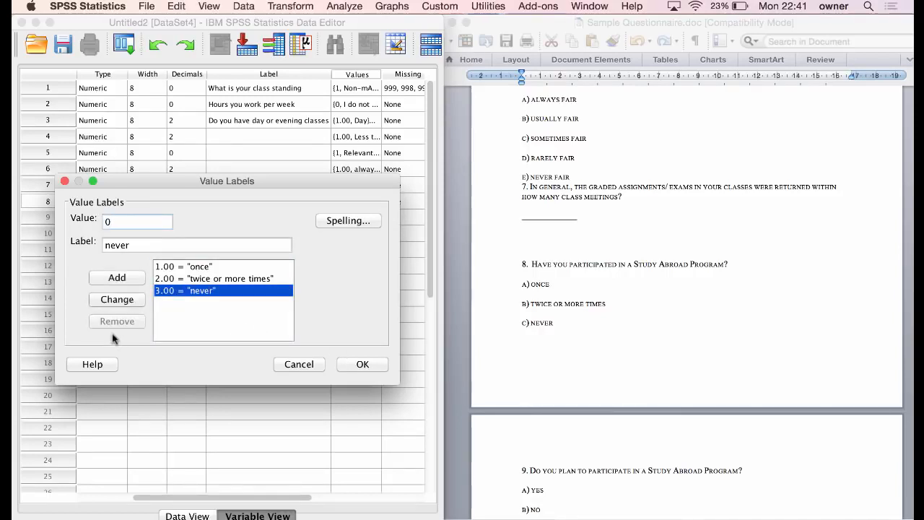
pyautogui.click(119, 300)
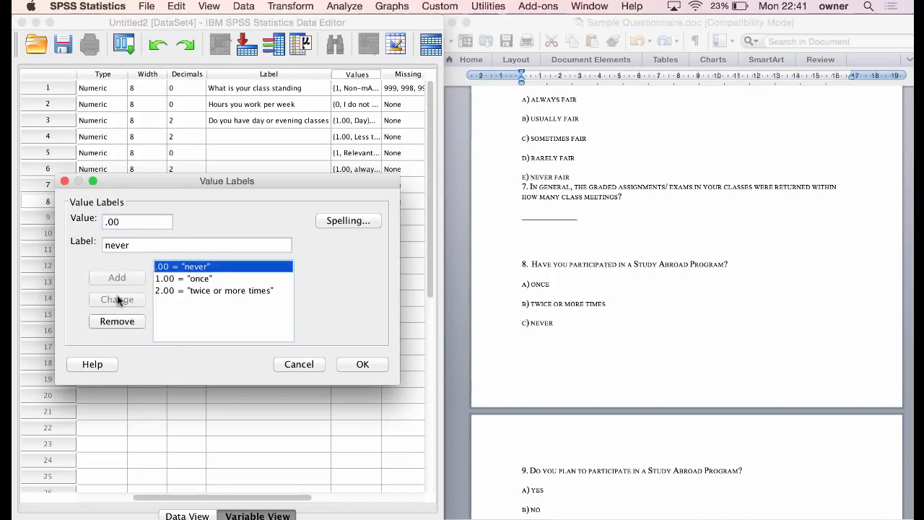
pyautogui.click(200, 300)
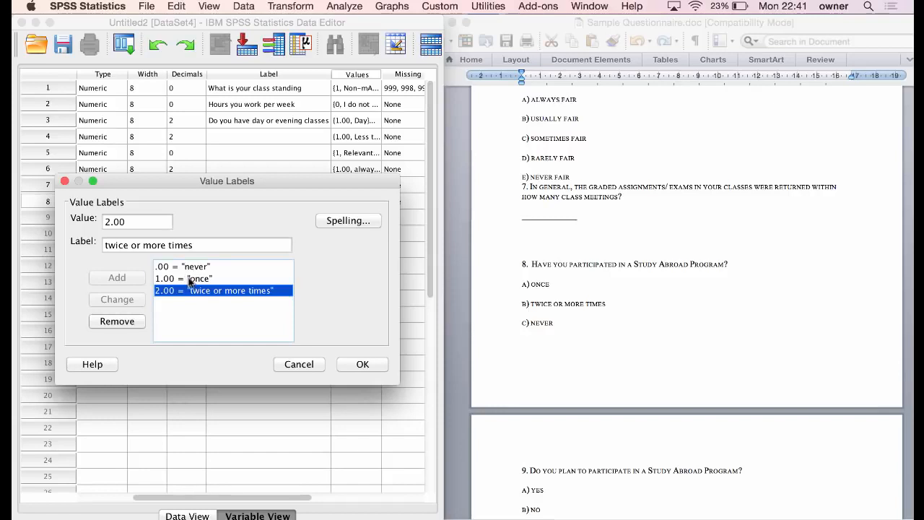
pyautogui.click(362, 364)
# Step: Set the measurement level of Participated_in_study_abroad to Ordinal
pyautogui.hscroll(5, 346, 217)
pyautogui.click(342, 201)
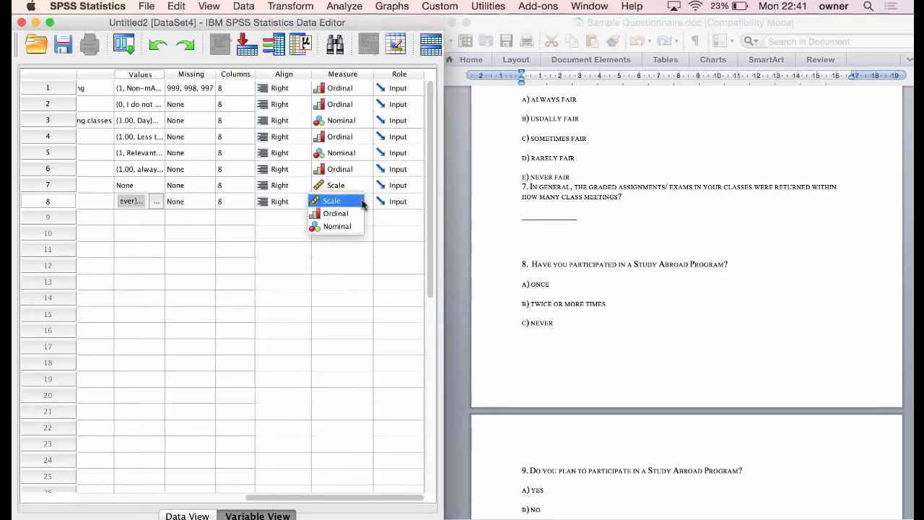
pyautogui.click(332, 213)
# Step: Name the ninth variable Plan_to_participate for questionnaire item 9 and set its decimals to 0
pyautogui.hscroll(-5, 240, 222)
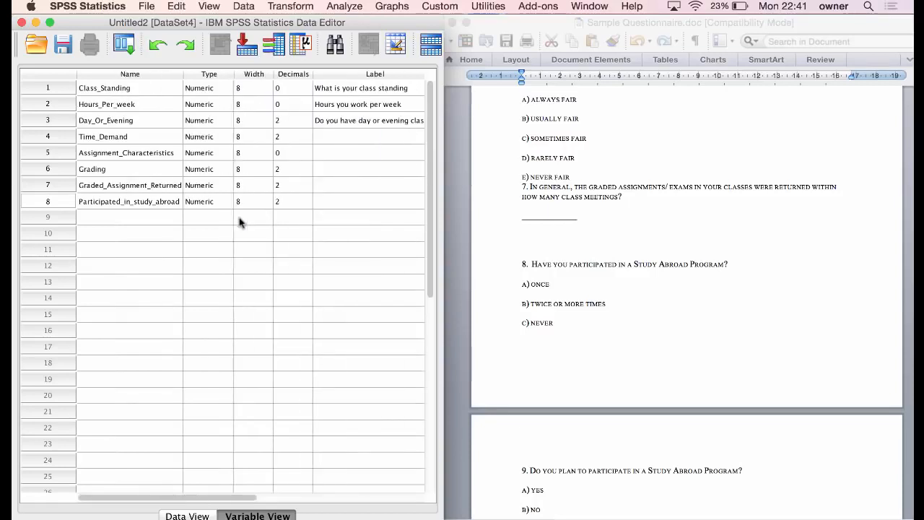
pyautogui.scroll(-3, 534, 328)
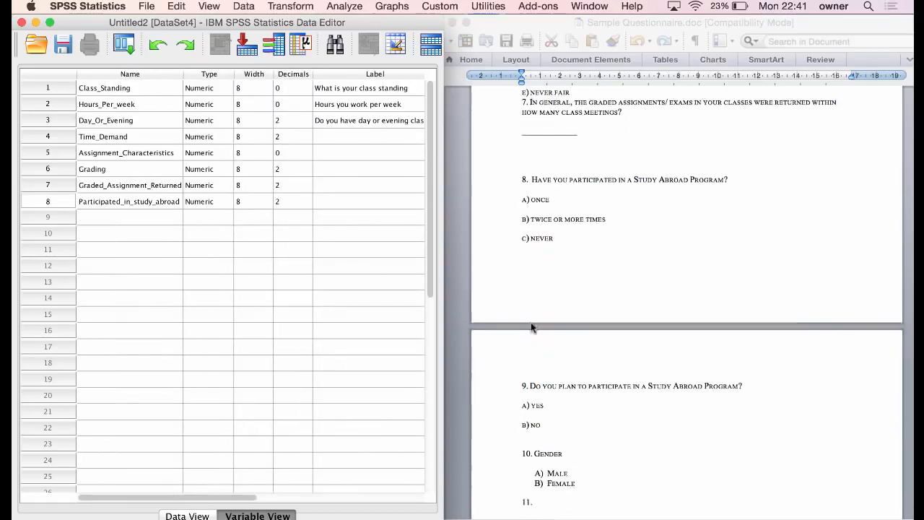
pyautogui.scroll(-2, 570, 267)
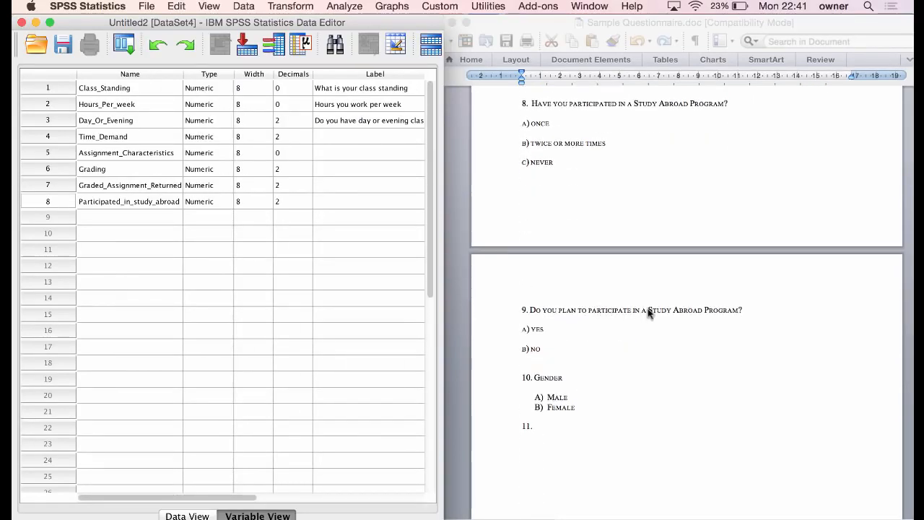
pyautogui.click(89, 218)
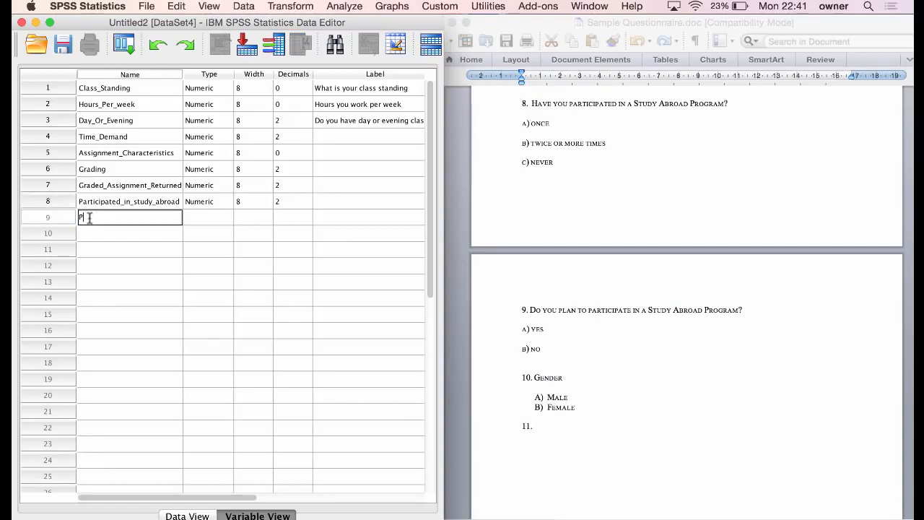
pyautogui.write('Plan_to_participate')
pyautogui.click(294, 218)
pyautogui.click(307, 220)
pyautogui.click(307, 220)
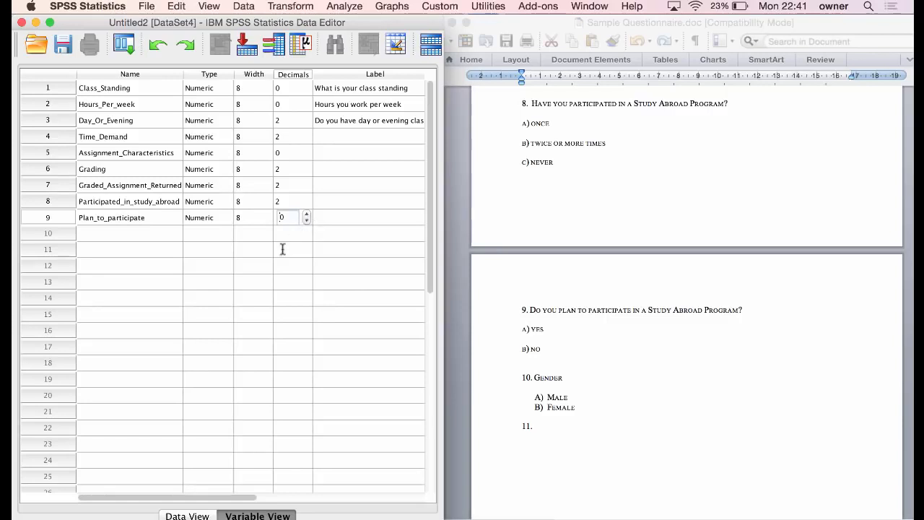
pyautogui.click(283, 249)
# Step: Copy the decimals setting of Plan_to_participate to variables 3 through 8, Day_Or_Evening to Participated_in_study_abroad
pyautogui.rightClick(284, 218)
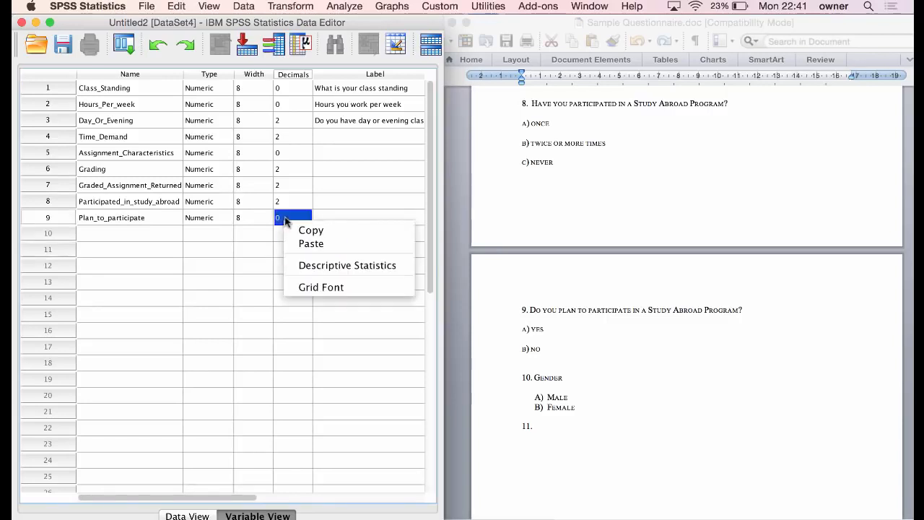
pyautogui.click(296, 229)
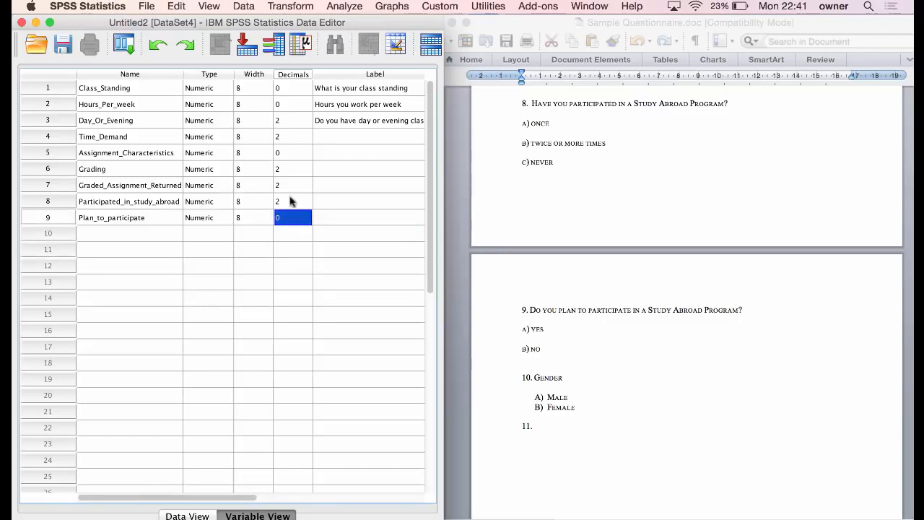
pyautogui.click(279, 120)
pyautogui.moveTo(279, 155); pyautogui.dragTo(279, 200)
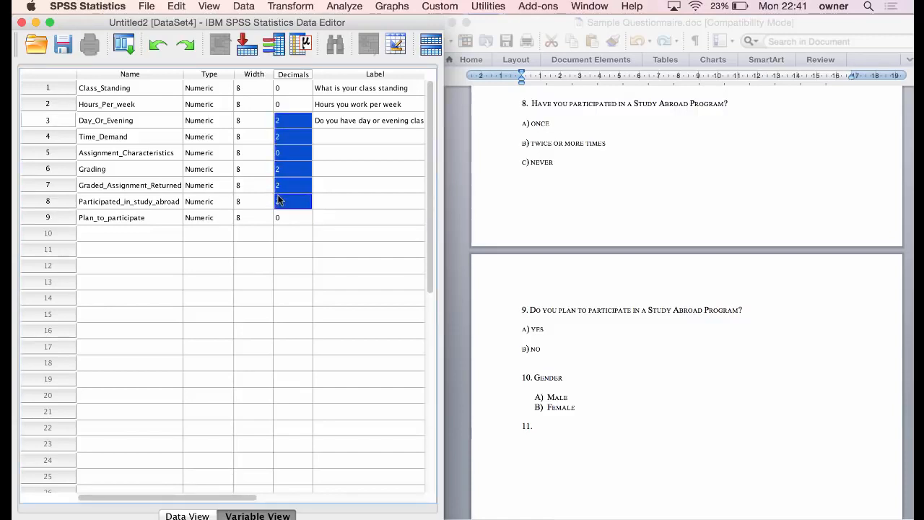
pyautogui.press('super+v')
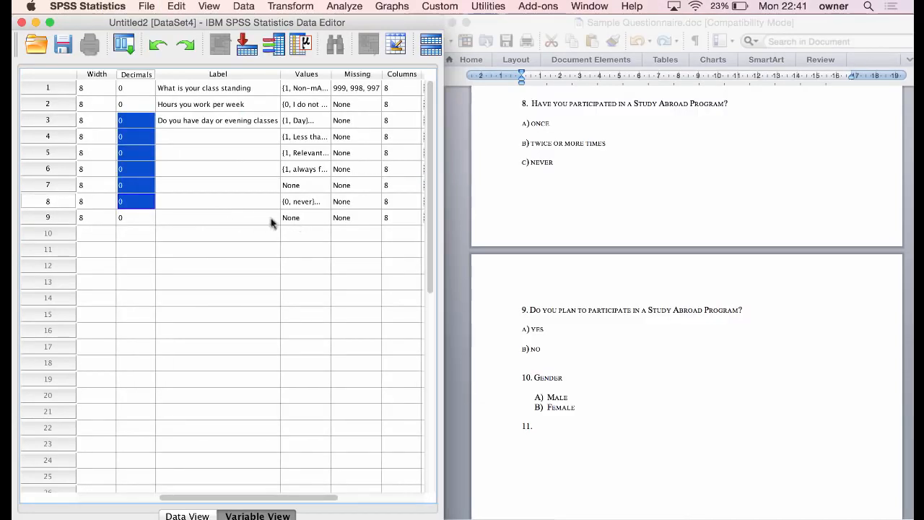
# Step: Add the value labels 0 = "No" and 1 = "Yes" to Plan_to_participate
pyautogui.hscroll(2, 258, 220)
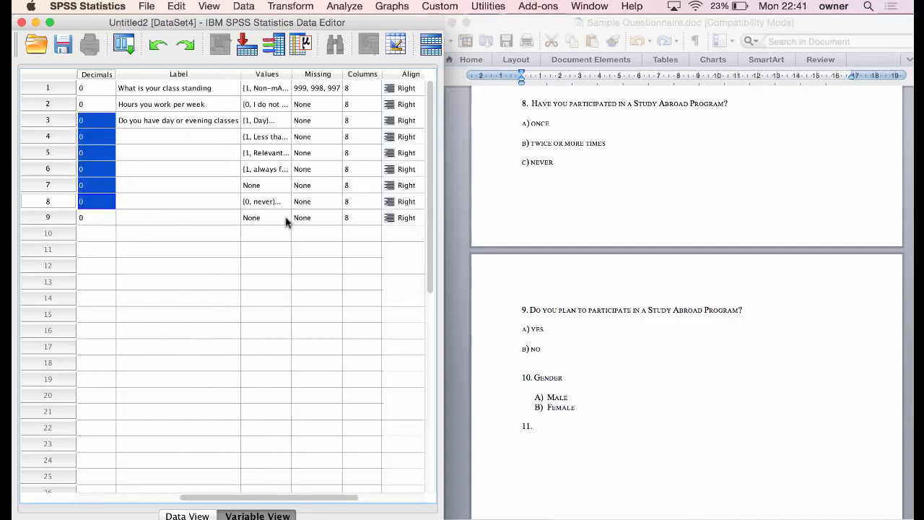
pyautogui.click(285, 220)
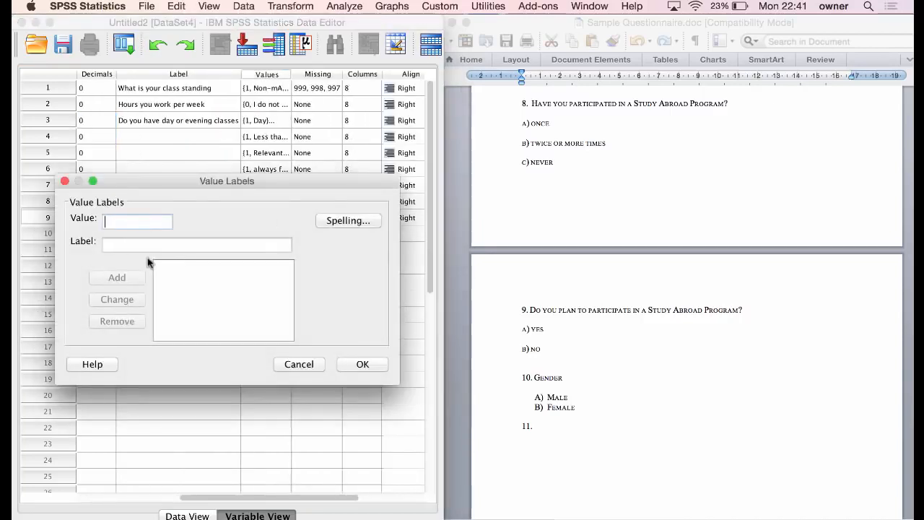
pyautogui.write('0')
pyautogui.press('Tab')
pyautogui.write('No')
pyautogui.press('Return')
pyautogui.write('1')
pyautogui.press('Tab')
pyautogui.write('Yes')
pyautogui.press('Return')
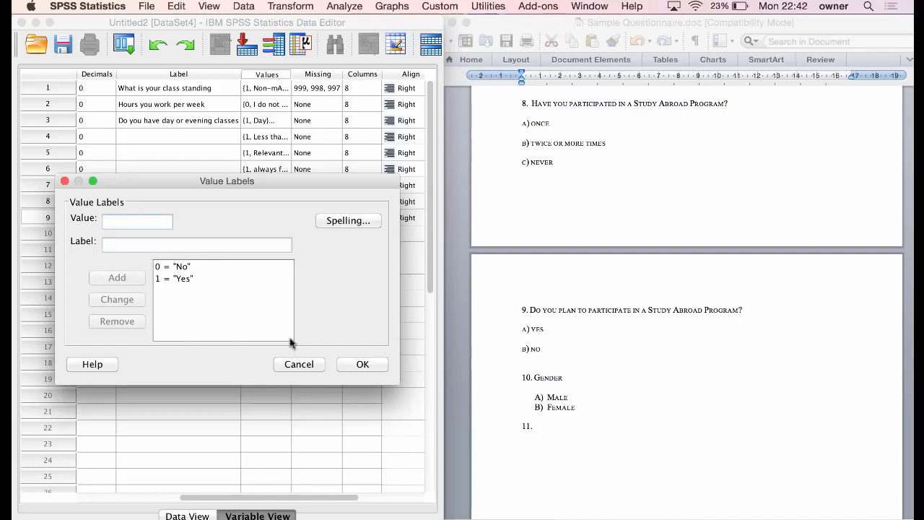
pyautogui.click(358, 365)
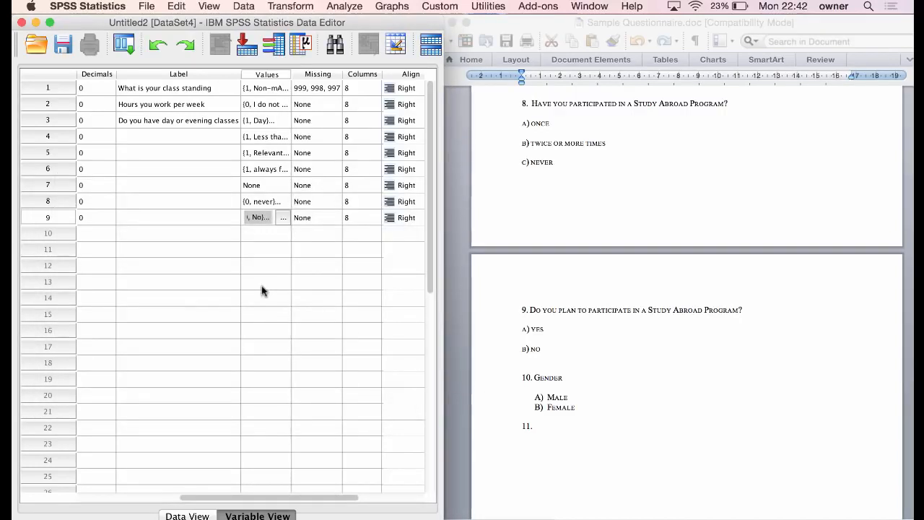
# Step: Name the tenth variable Gender for questionnaire item 10
pyautogui.hscroll(-5, 108, 210)
pyautogui.click(86, 217)
pyautogui.click(87, 221)
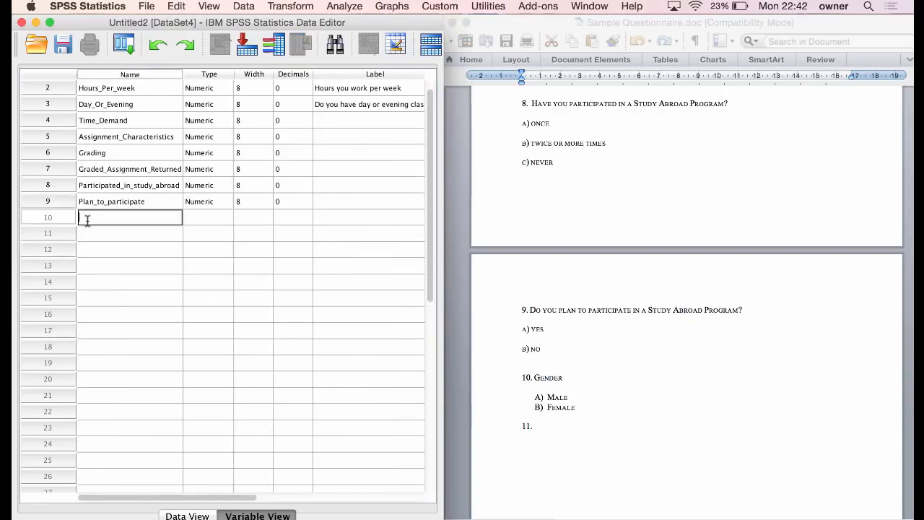
pyautogui.click(200, 231)
pyautogui.click(224, 233)
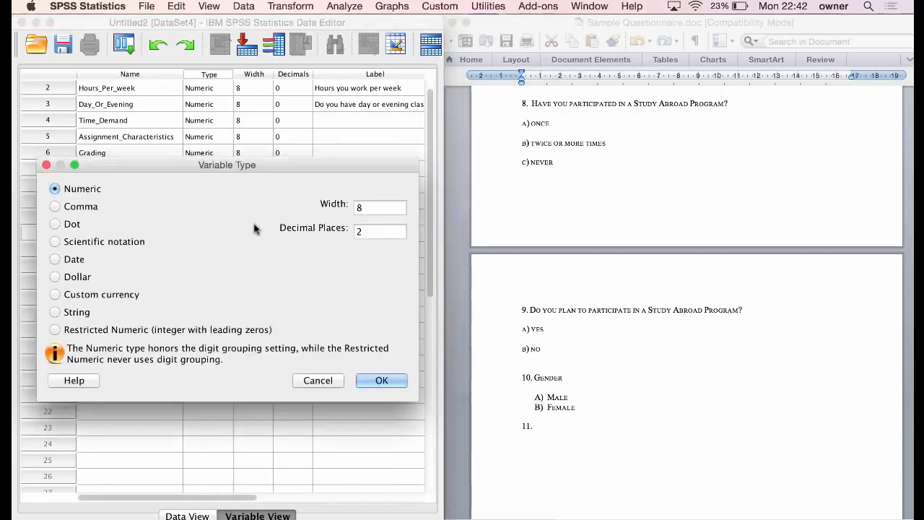
pyautogui.click(327, 379)
# Step: Give the Gender variable the label "Gender of participants"
pyautogui.hscroll(5, 281, 299)
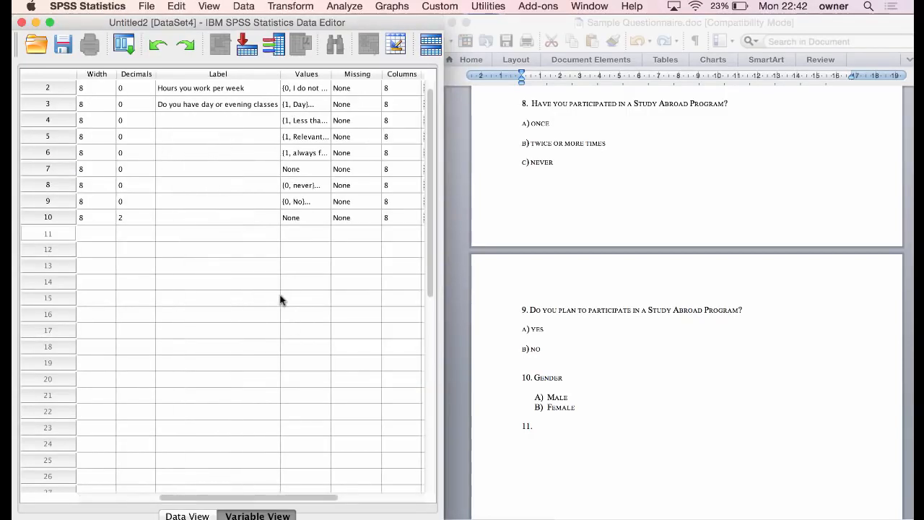
pyautogui.hscroll(-5, 288, 301)
pyautogui.click(330, 238)
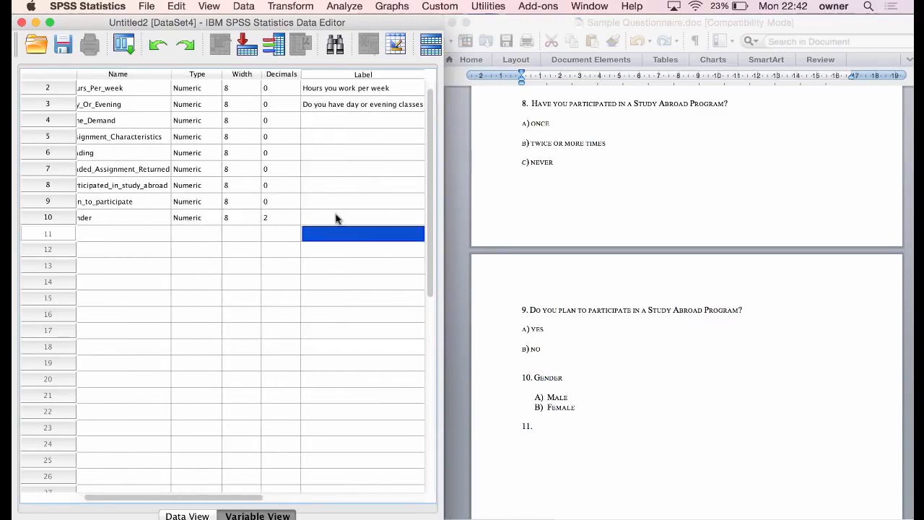
pyautogui.doubleClick(336, 216)
pyautogui.write('Gender of participants')
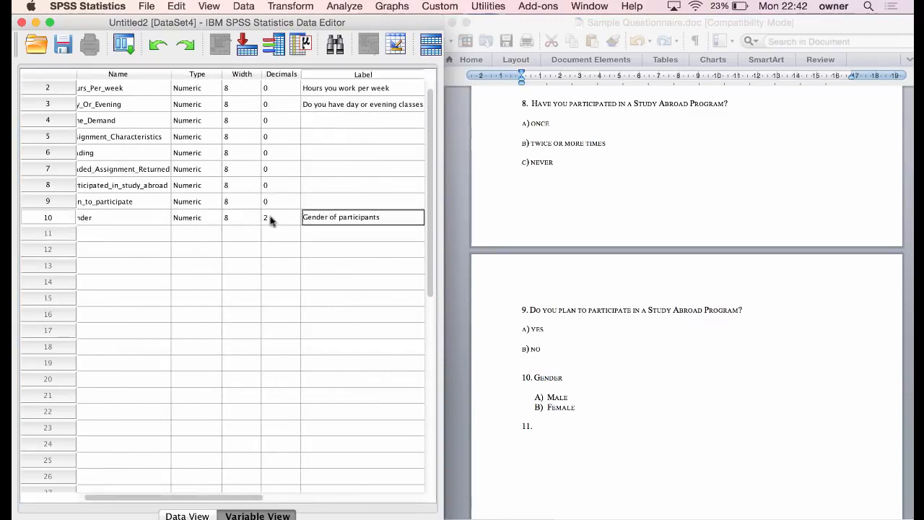
# Step: Set the Gender variable's decimals to 0 and add the value labels 1 = "Male" and 2 = "Female"
pyautogui.click(267, 217)
pyautogui.click(293, 222)
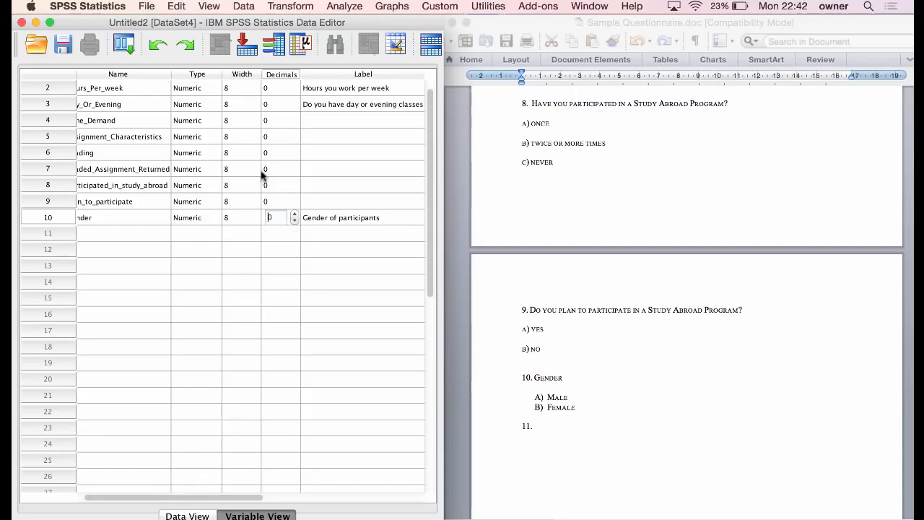
pyautogui.hscroll(3, 261, 172)
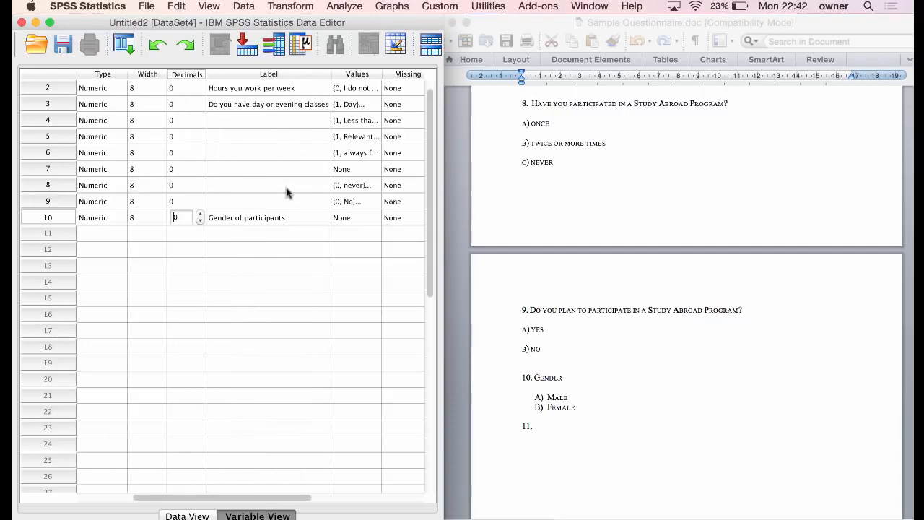
pyautogui.click(372, 216)
pyautogui.click(374, 218)
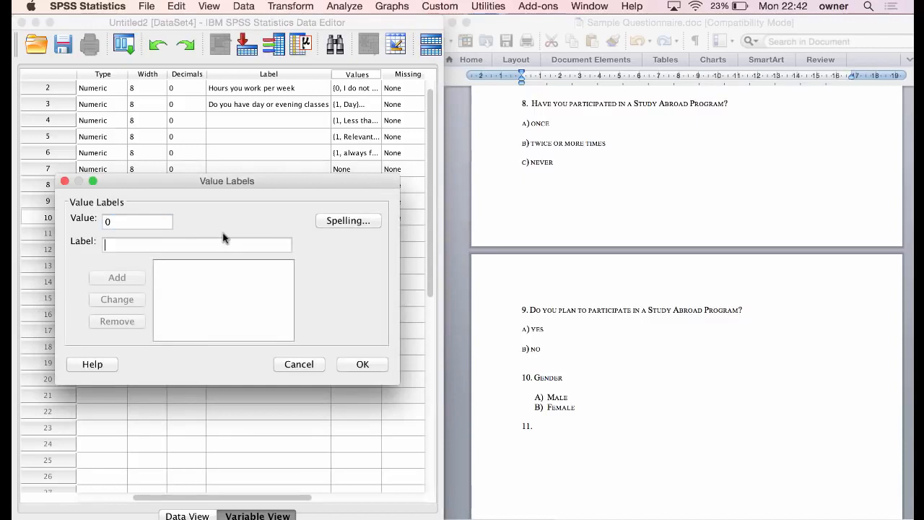
pyautogui.write('M')
pyautogui.press('BackSpace')
pyautogui.press('Tab')
pyautogui.write('Male')
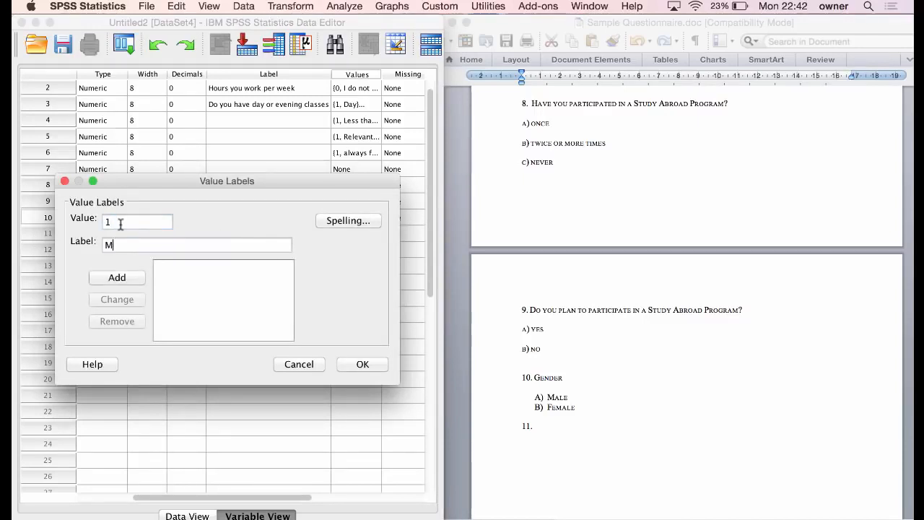
pyautogui.press('Return')
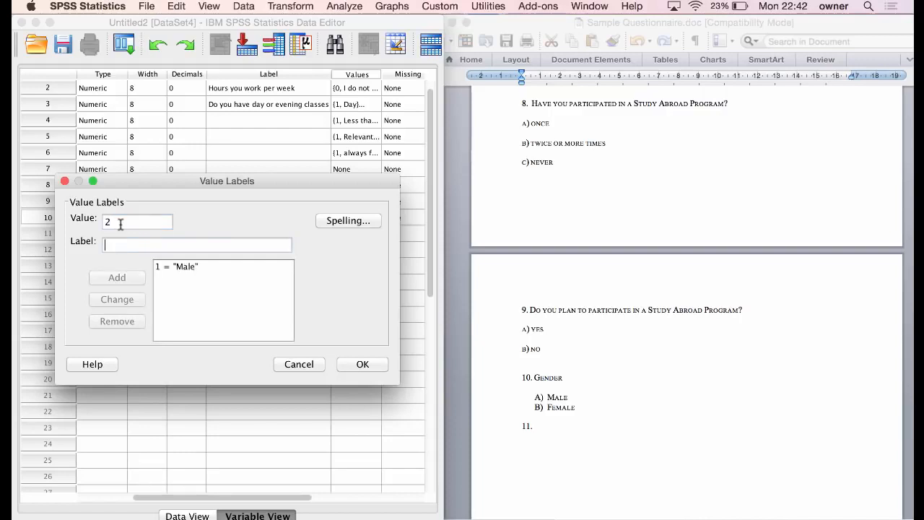
pyautogui.press('Tab')
pyautogui.write('Female')
pyautogui.press('Return')
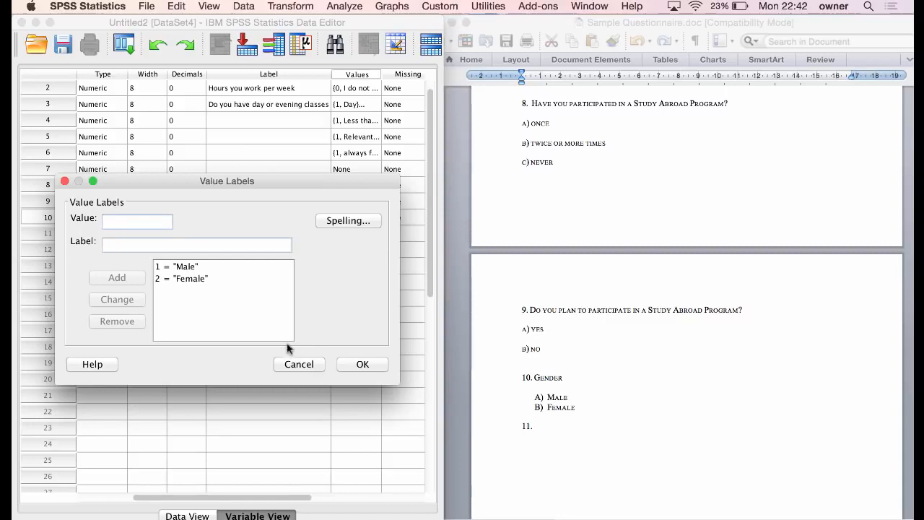
pyautogui.click(341, 370)
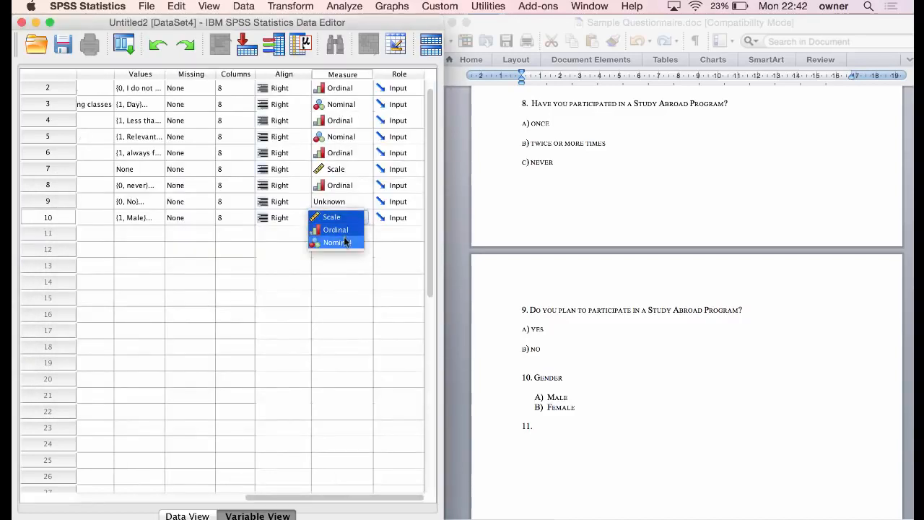
# Step: Set the measurement level of both Gender and Plan_to_participate to Nominal, checking the value labels of Plan_to_participate
pyautogui.click(344, 241)
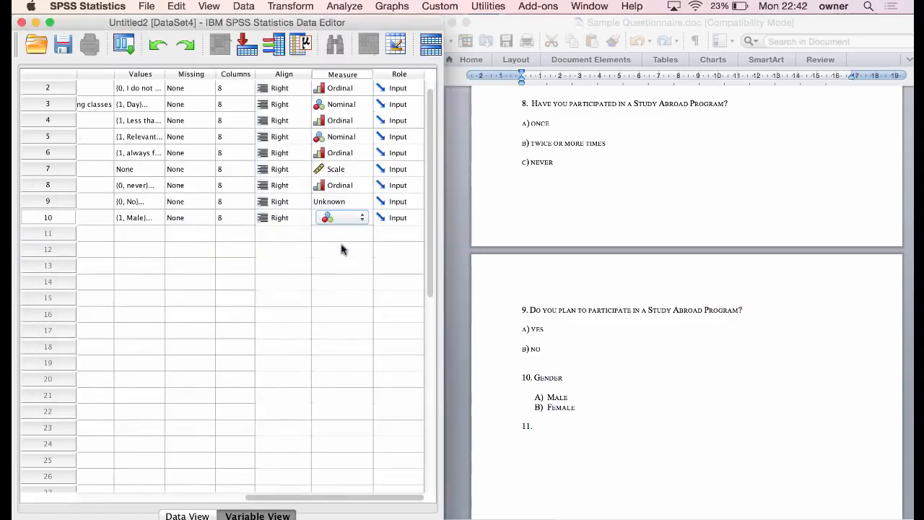
pyautogui.click(158, 202)
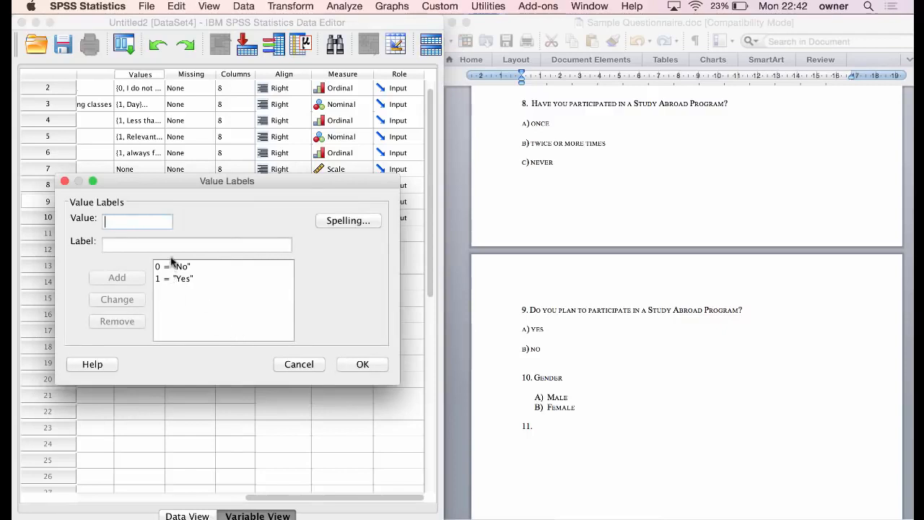
pyautogui.click(362, 365)
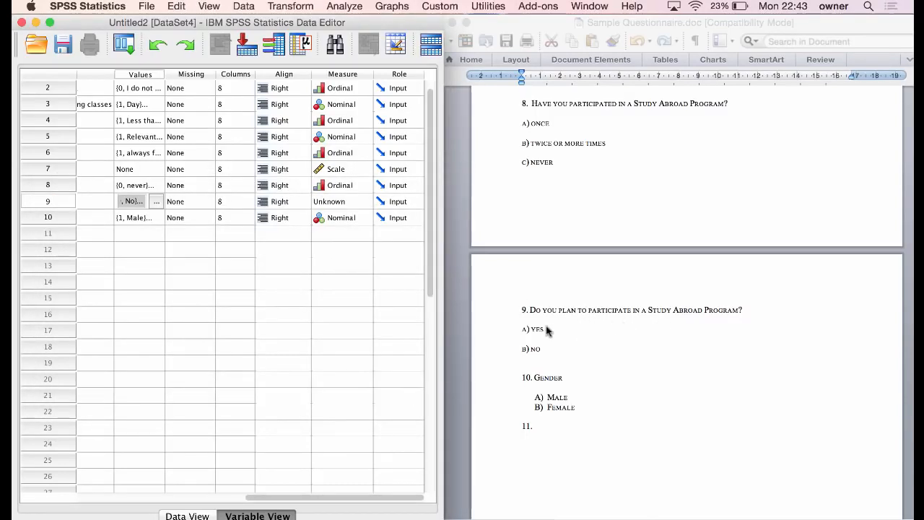
pyautogui.click(354, 203)
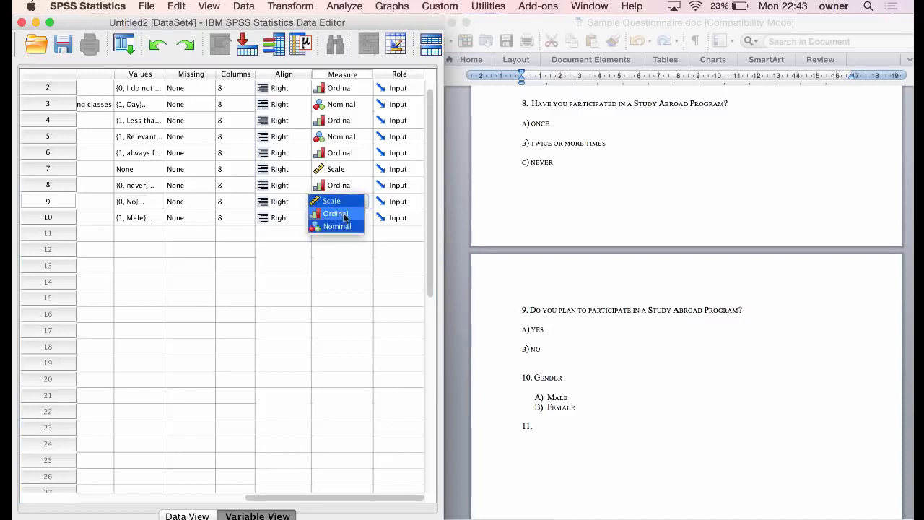
pyautogui.click(338, 226)
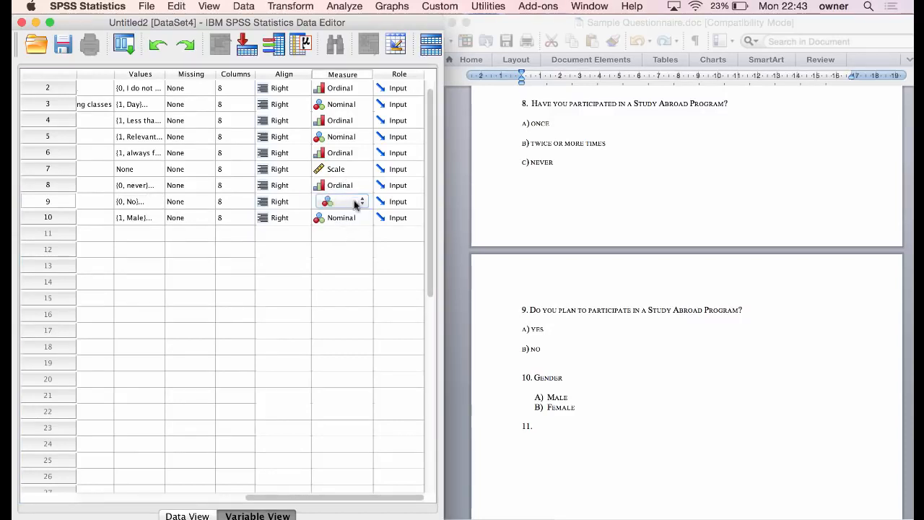
# Step: Add an eleventh variable with a name beginning "Attend_" and give it the value labels 0 = "no" and 1 = "yes"
pyautogui.click(325, 233)
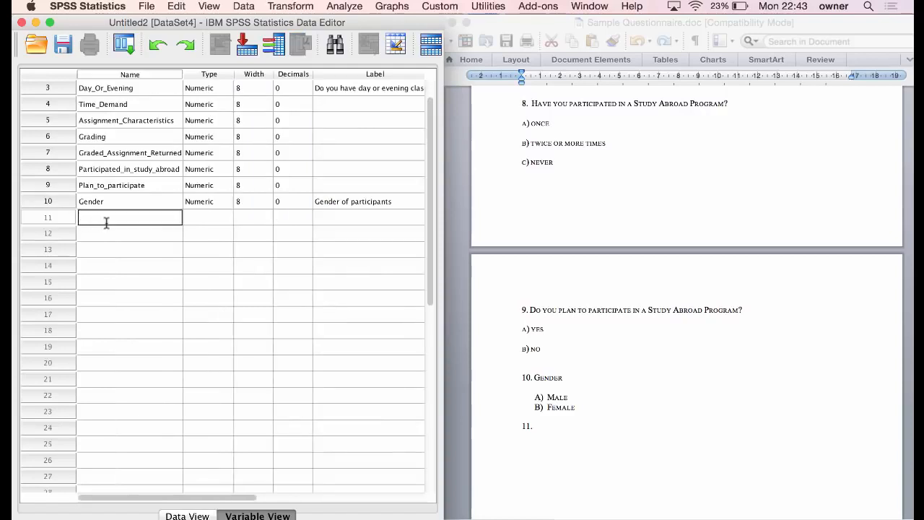
pyautogui.write('Age')
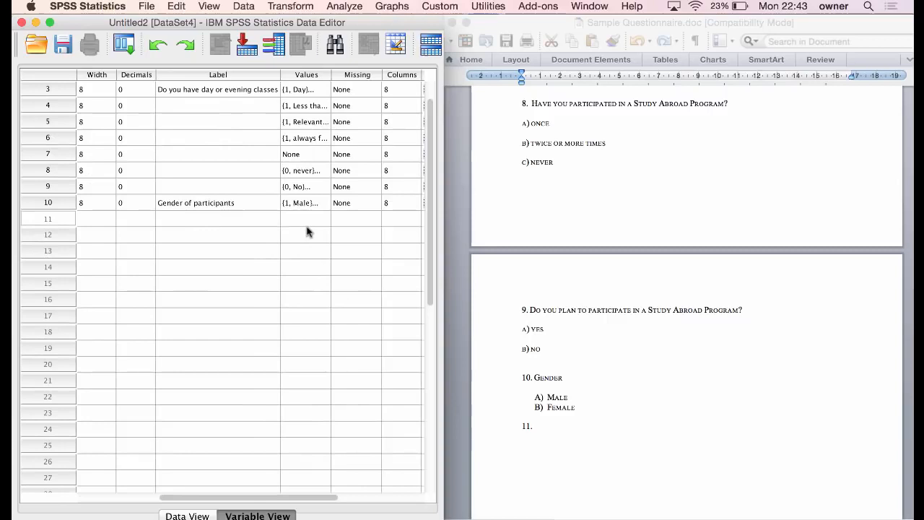
pyautogui.click(310, 224)
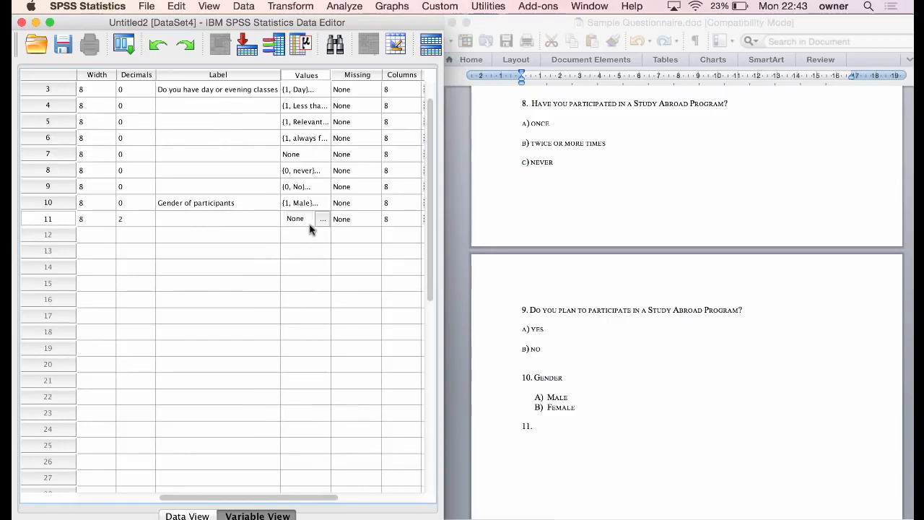
pyautogui.click(322, 219)
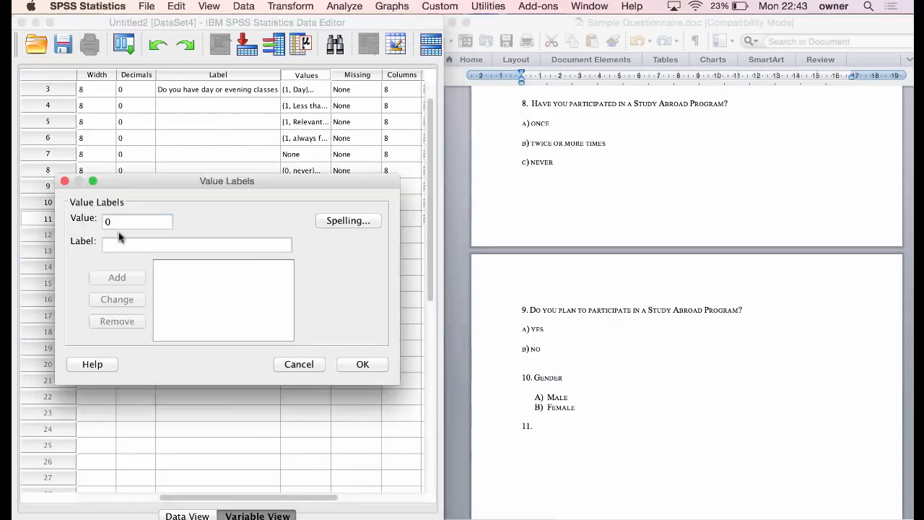
pyautogui.press('Tab')
pyautogui.write('no')
pyautogui.press('Return')
pyautogui.write('1')
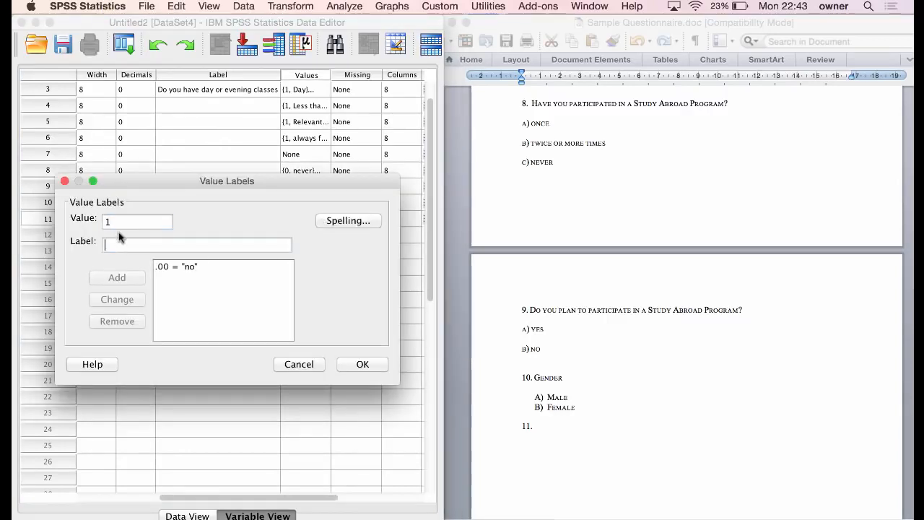
pyautogui.press('Tab')
pyautogui.write('yes')
pyautogui.click(114, 279)
pyautogui.click(353, 364)
# Step: Set the measurement level of the eleventh variable to Ordinal
pyautogui.hscroll(5, 352, 365)
pyautogui.click(340, 217)
pyautogui.click(340, 205)
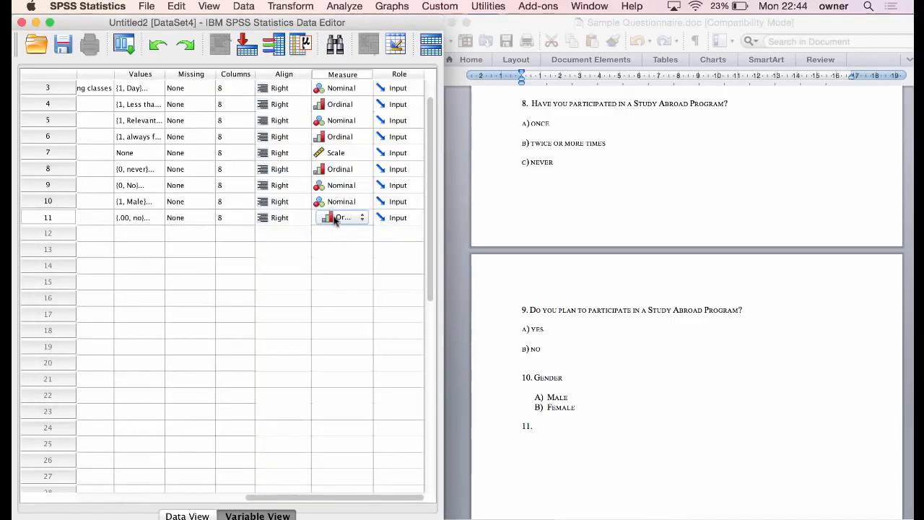
# Step: Review the value labels of the eleventh variable and compare them with the value labels of Gender
pyautogui.click(143, 221)
pyautogui.click(158, 217)
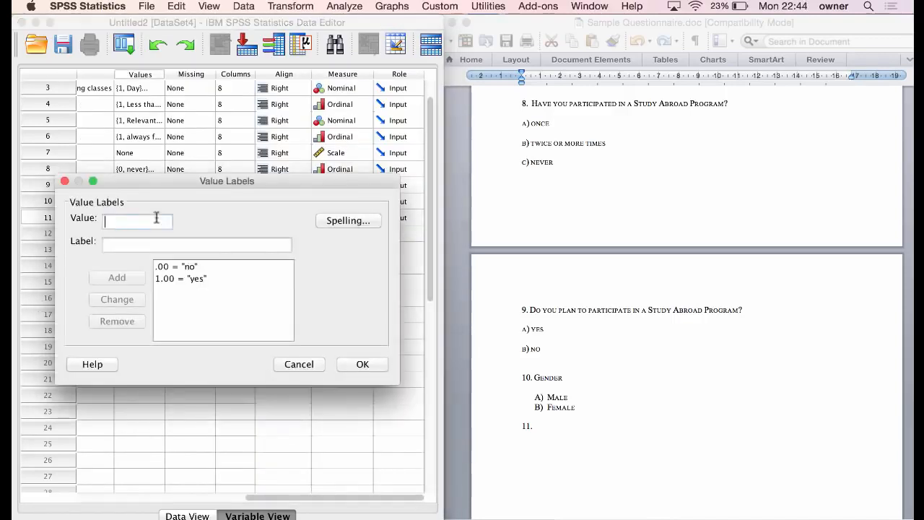
pyautogui.click(187, 267)
pyautogui.click(186, 278)
pyautogui.click(179, 268)
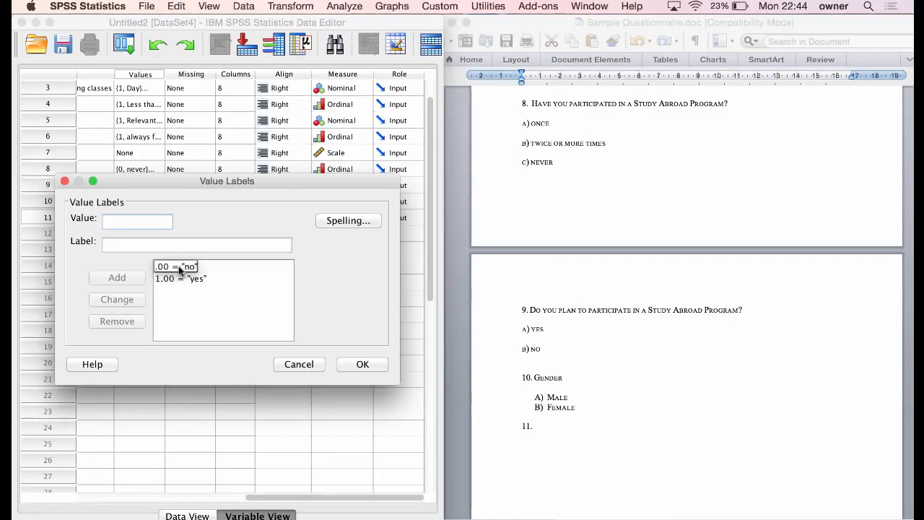
pyautogui.click(173, 281)
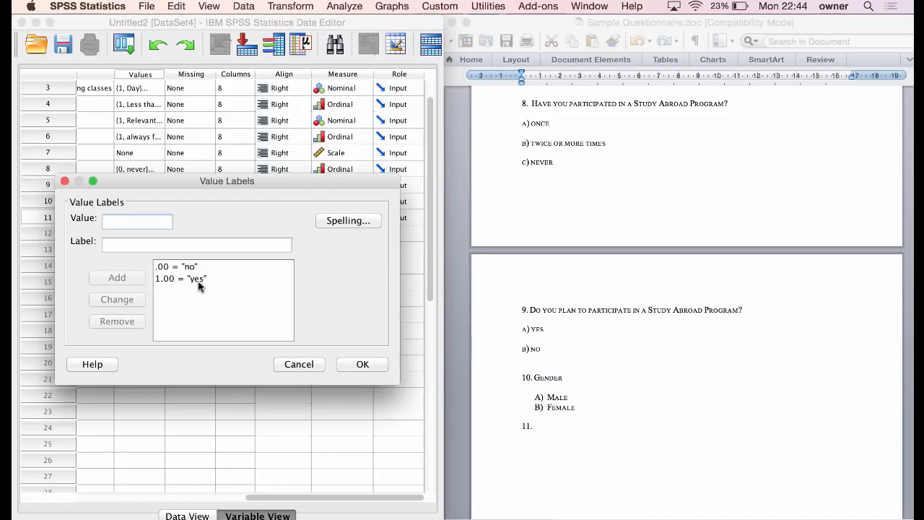
pyautogui.click(357, 363)
pyautogui.hscroll(-5, 275, 281)
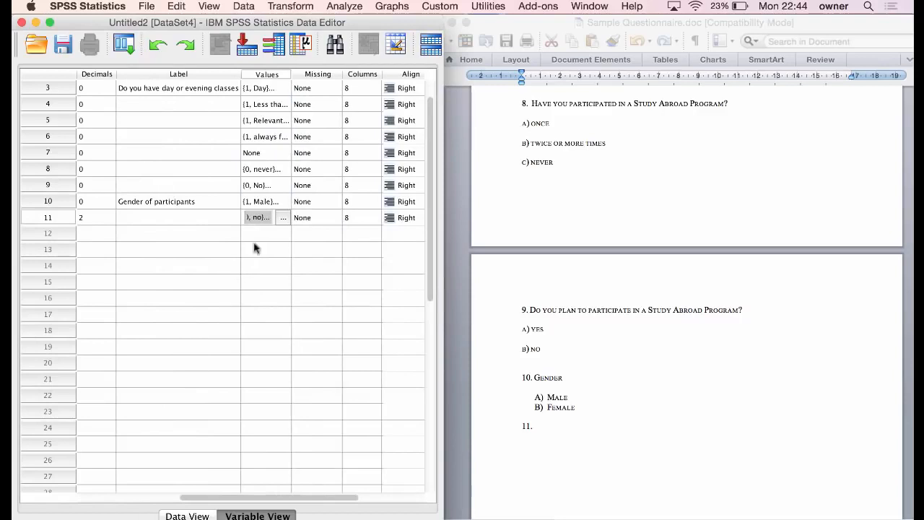
pyautogui.doubleClick(286, 205)
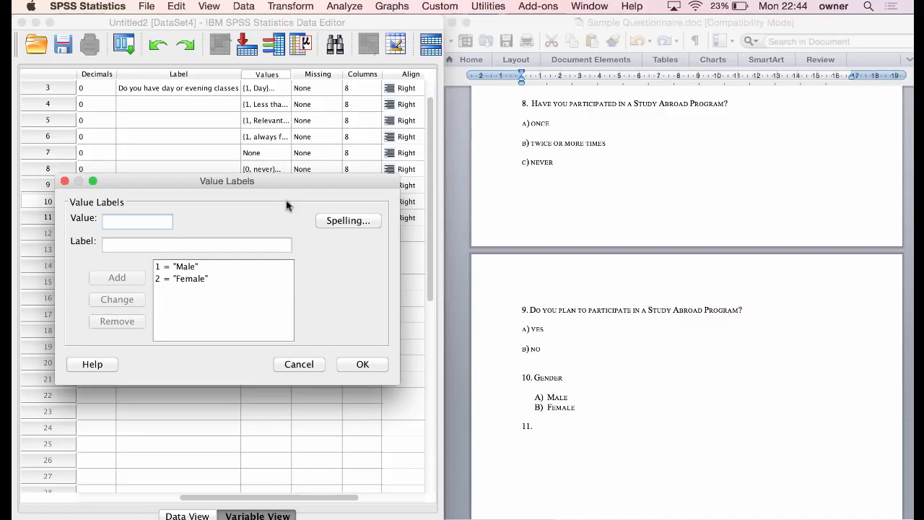
pyautogui.click(283, 368)
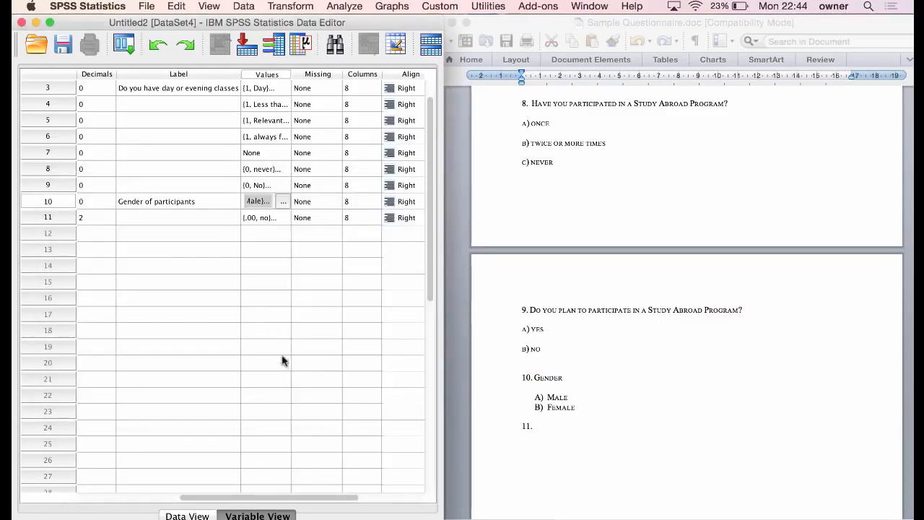
pyautogui.doubleClick(281, 222)
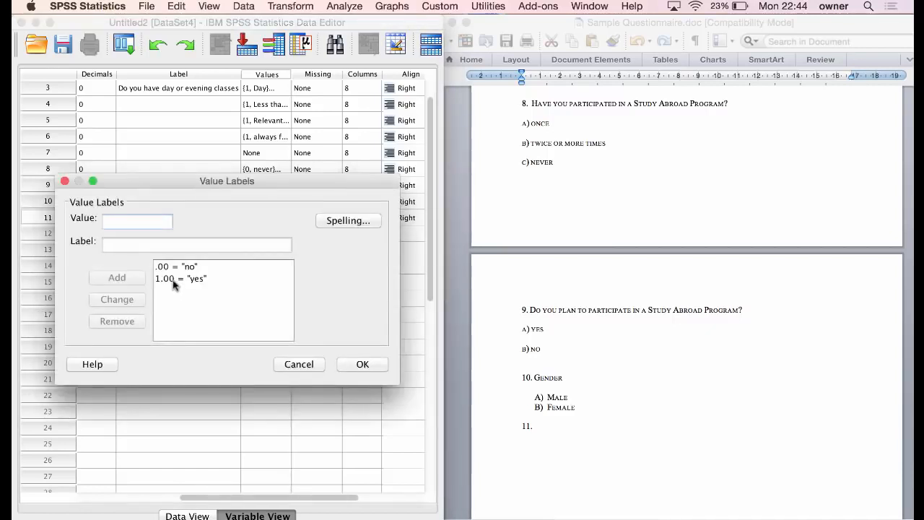
pyautogui.click(174, 284)
pyautogui.click(346, 366)
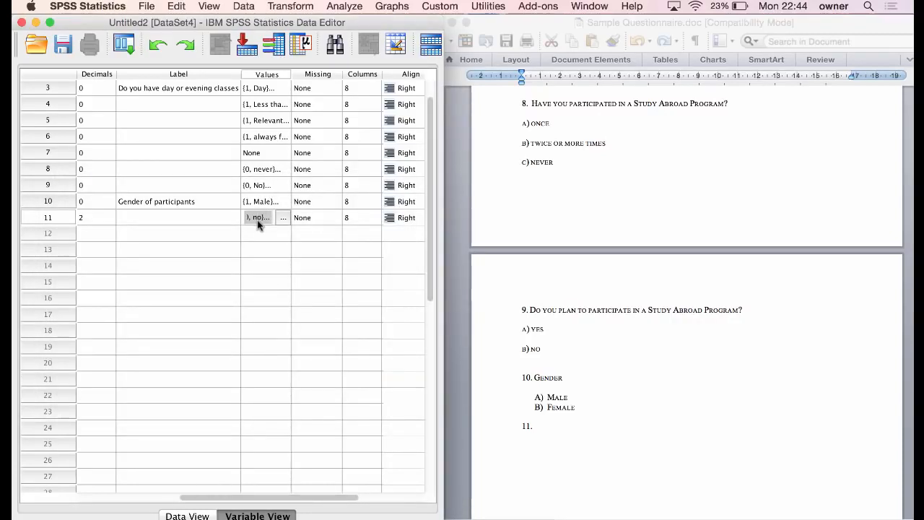
# Step: Enter the first respondent's answers in Data View: Class_Standing 1, Hours_Per_week 3 and Day_Or_Evening 2
pyautogui.scroll(2, 164, 231)
pyautogui.hscroll(-1, 164, 231)
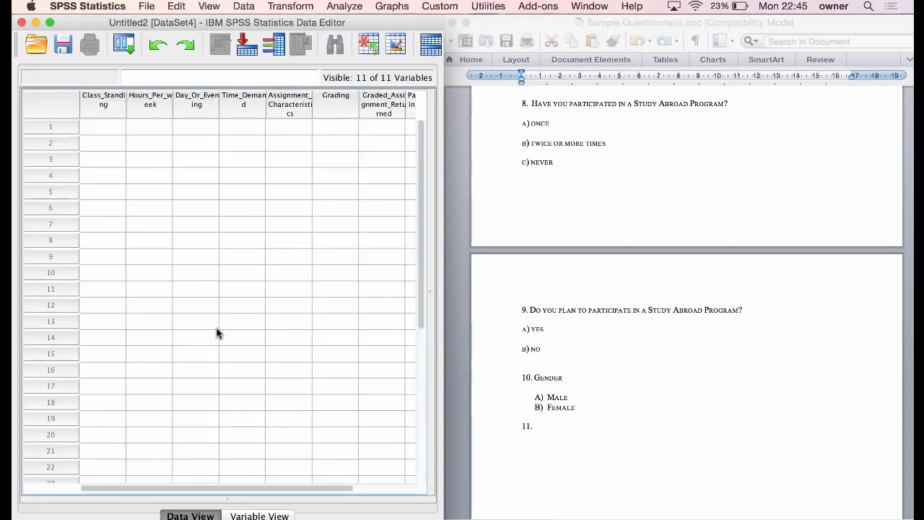
pyautogui.scroll(15, 613, 205)
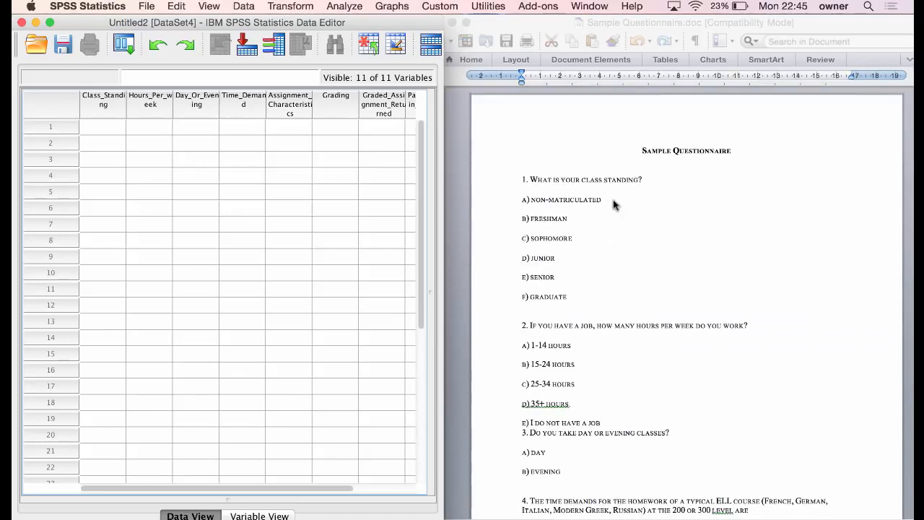
pyautogui.click(94, 126)
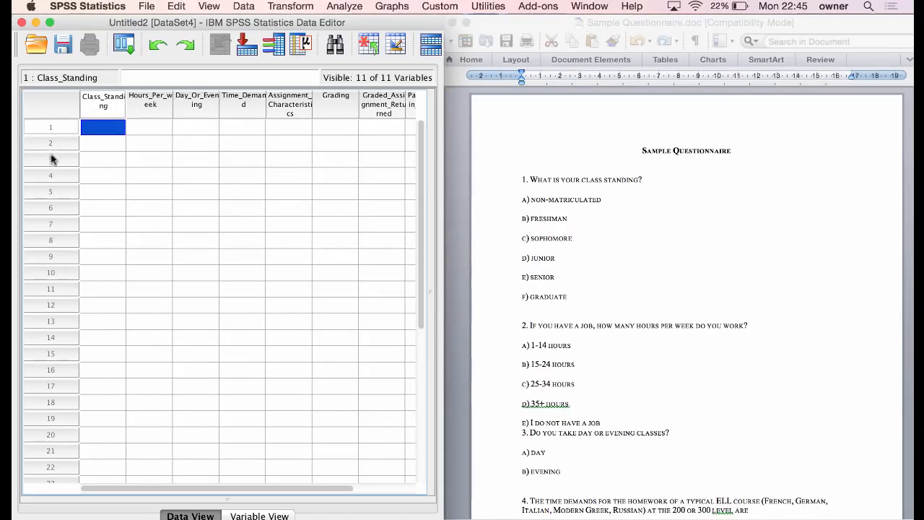
pyautogui.write('1')
pyautogui.click(147, 130)
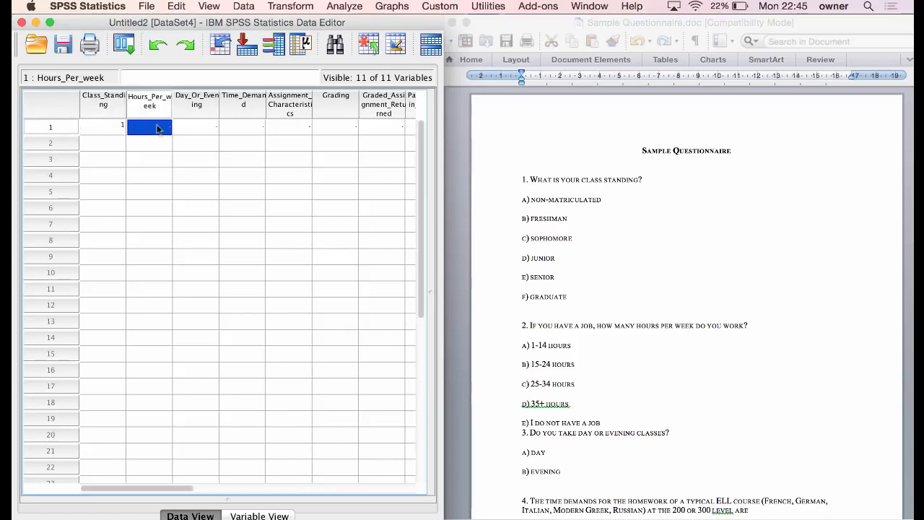
pyautogui.write('3')
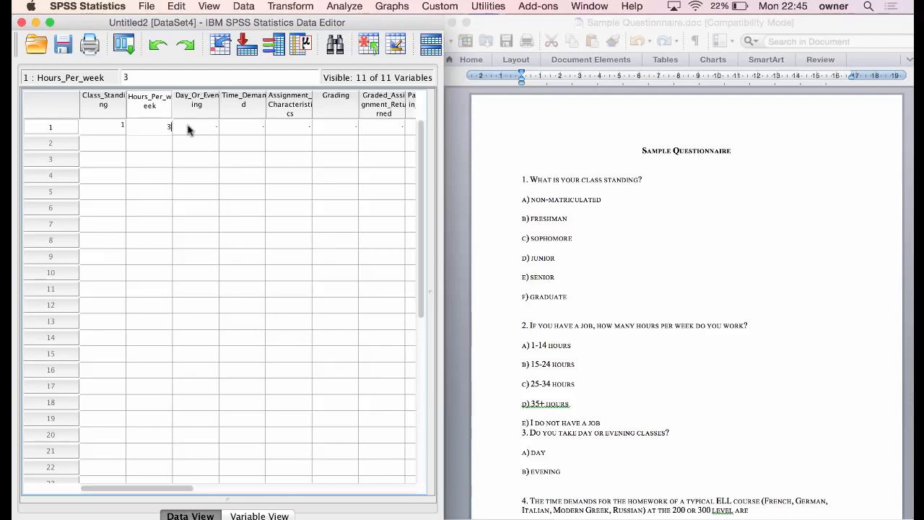
pyautogui.click(186, 131)
pyautogui.scroll(-3, 579, 347)
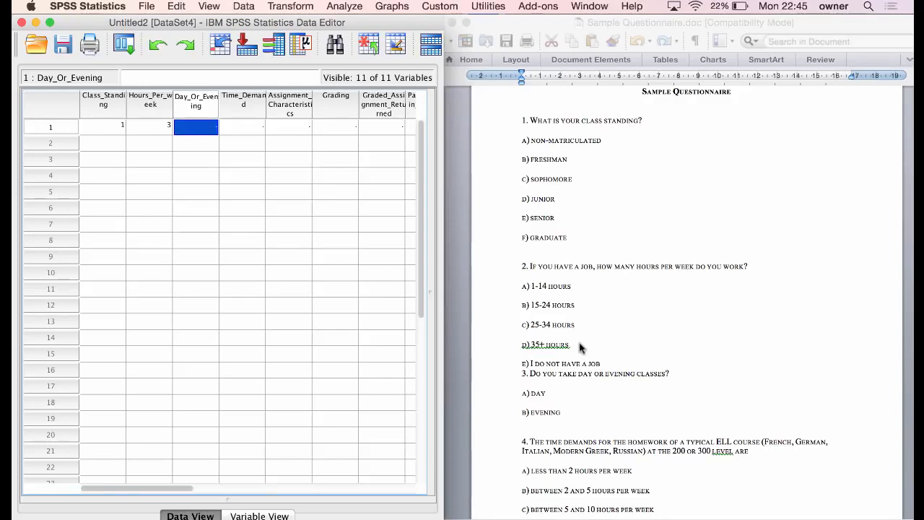
pyautogui.write('2')
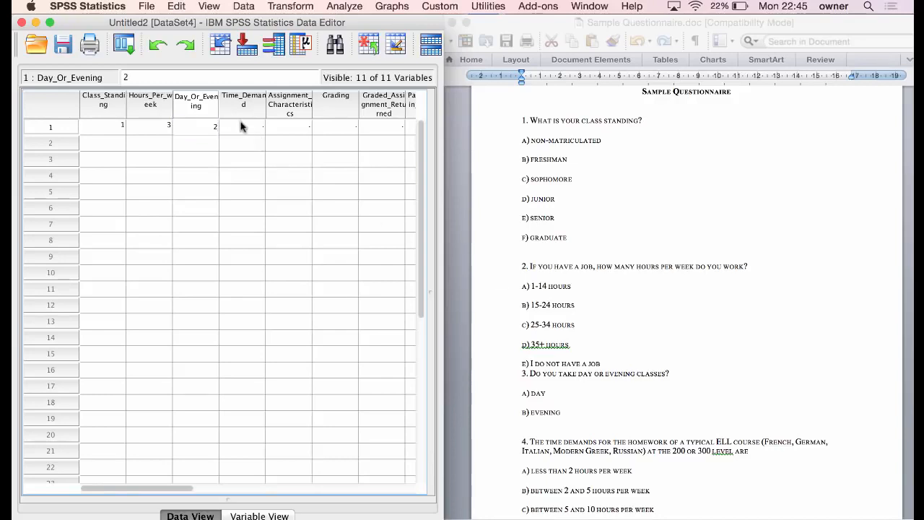
# Step: Widen the Data Editor window to show more variable columns, including Gender
pyautogui.moveTo(205, 24); pyautogui.dragTo(207, 24)
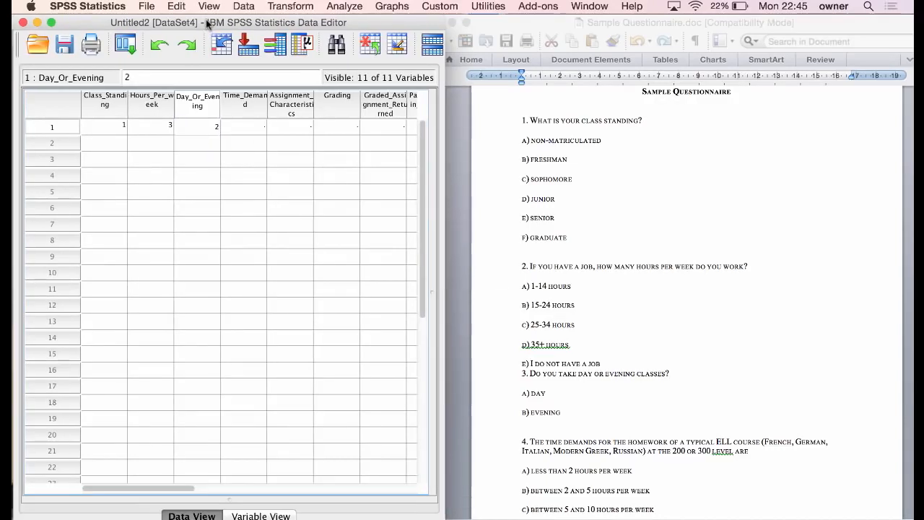
pyautogui.moveTo(446, 83); pyautogui.dragTo(603, 72)
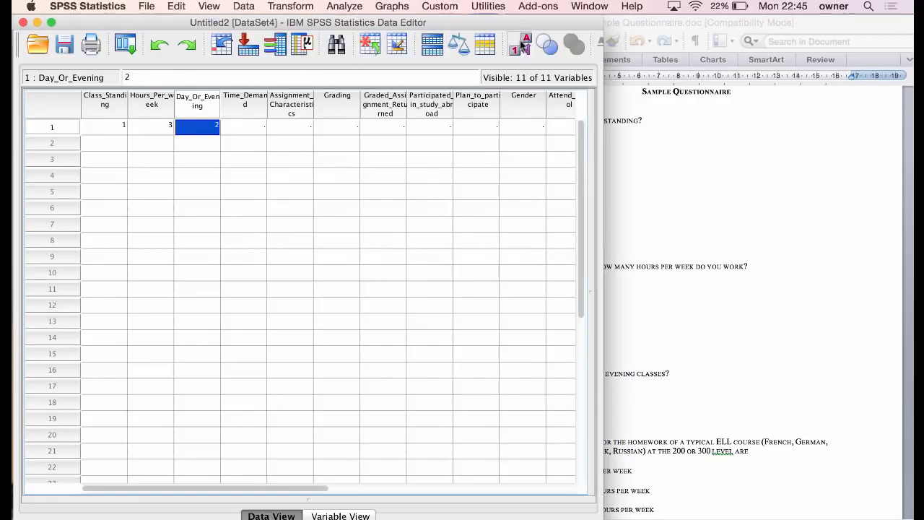
# Step: Show value labels instead of numeric codes in Data View and make the Data Editor window slightly narrower
pyautogui.click(523, 44)
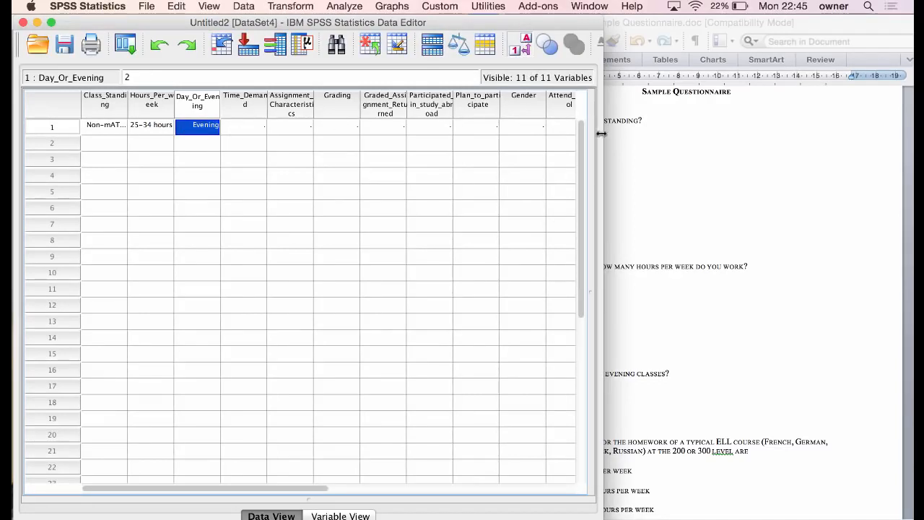
pyautogui.moveTo(601, 134); pyautogui.dragTo(594, 135)
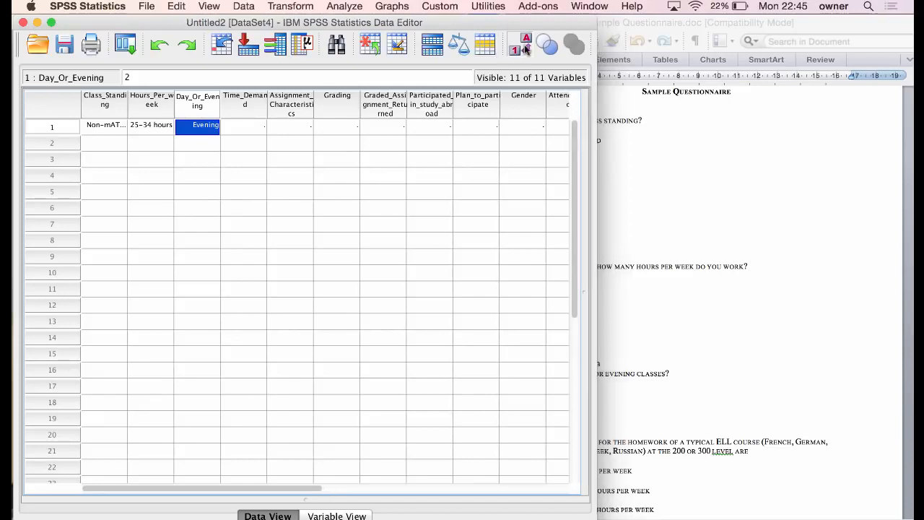
pyautogui.click(523, 46)
pyautogui.click(523, 46)
# Step: For the first respondent, set Time_Demand to bETWEEN 10 and 15 and Assignment_Characteristics to excessive
pyautogui.click(264, 131)
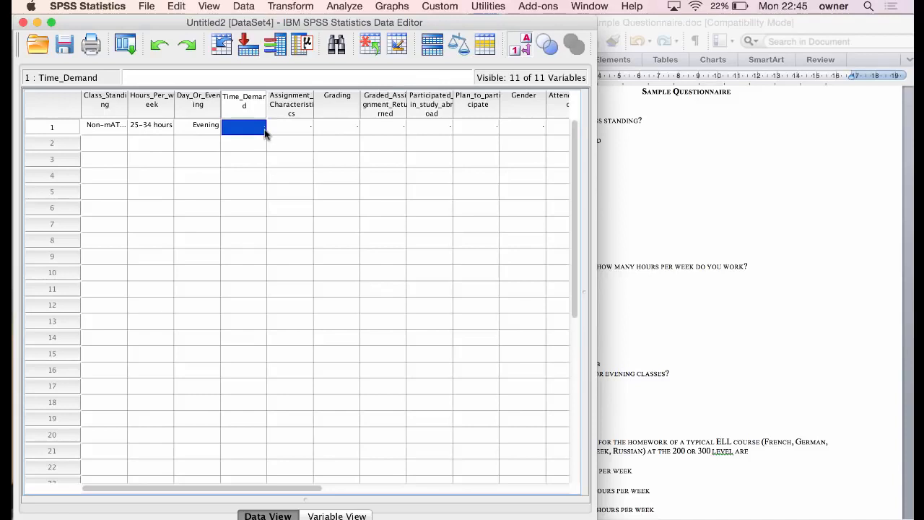
pyautogui.click(264, 131)
pyautogui.click(258, 128)
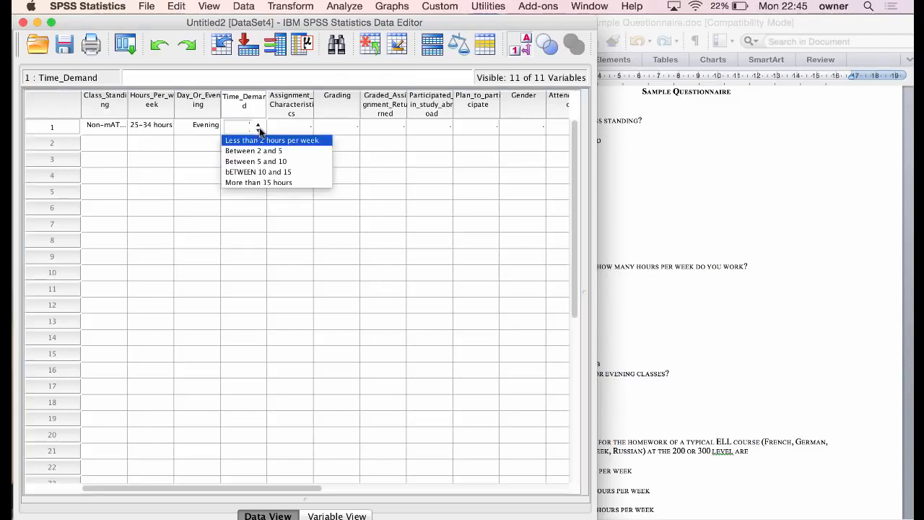
pyautogui.click(261, 173)
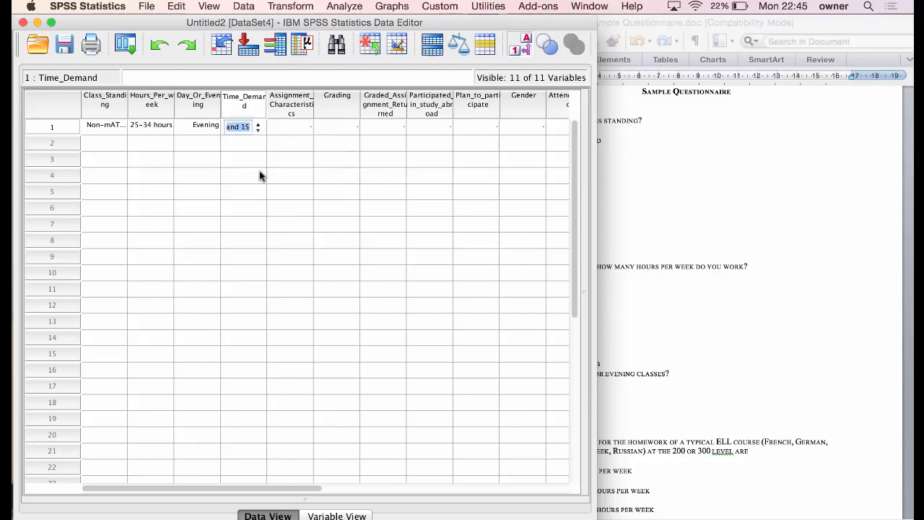
pyautogui.click(311, 127)
pyautogui.click(308, 128)
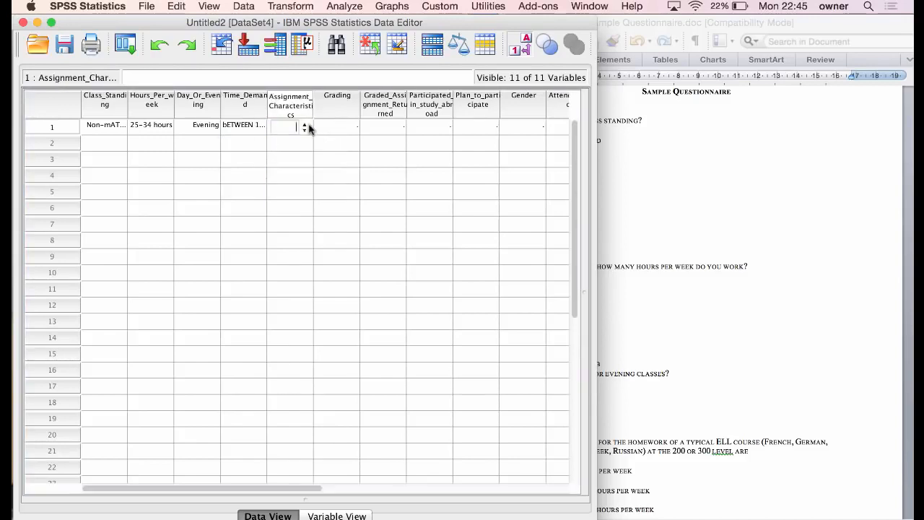
pyautogui.click(304, 128)
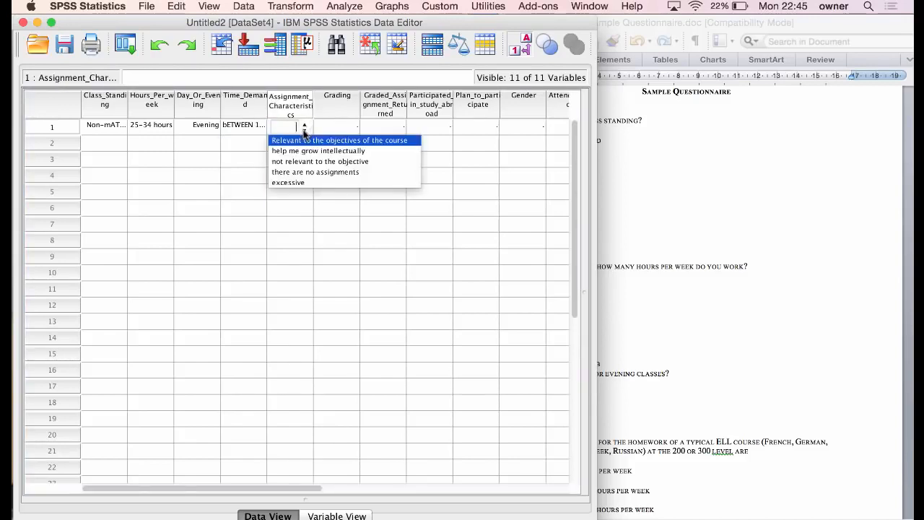
pyautogui.click(302, 183)
# Step: For the first respondent, set Grading to never fair and Graded_Assignment_Returned to 5
pyautogui.click(350, 128)
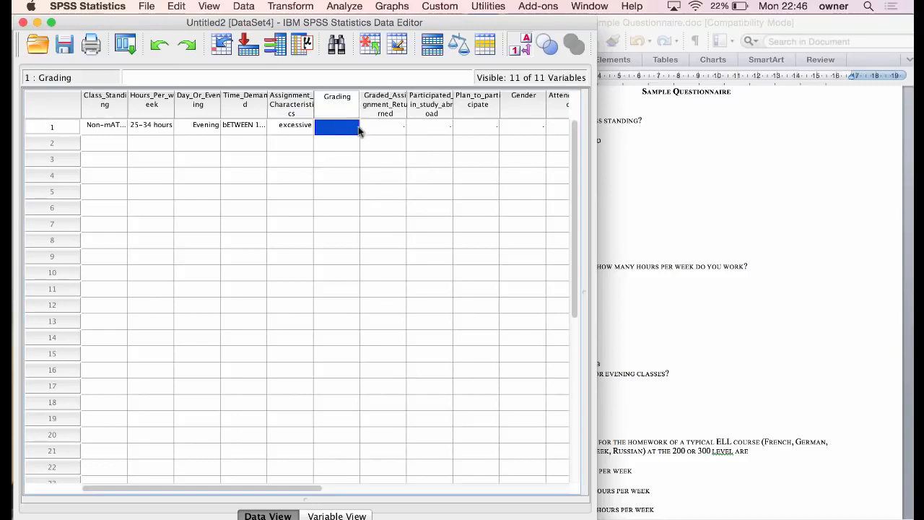
pyautogui.click(358, 128)
pyautogui.click(358, 129)
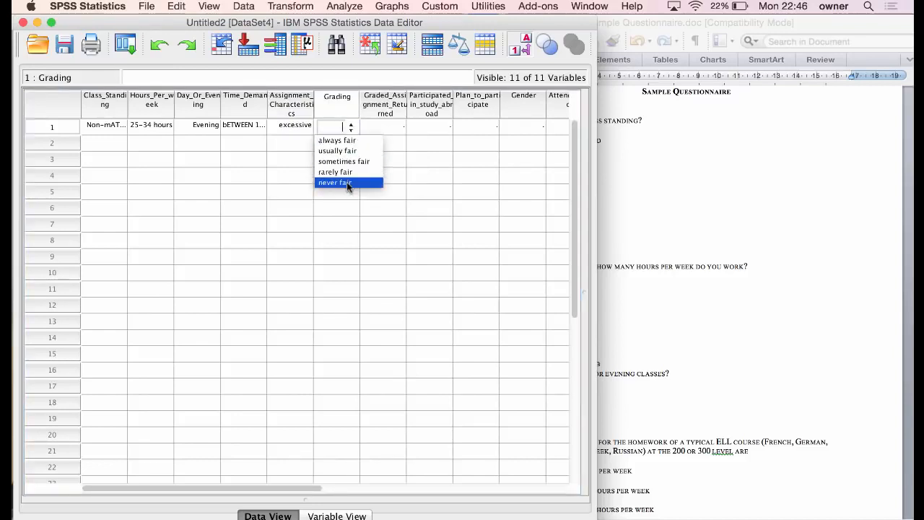
pyautogui.click(346, 182)
pyautogui.click(400, 128)
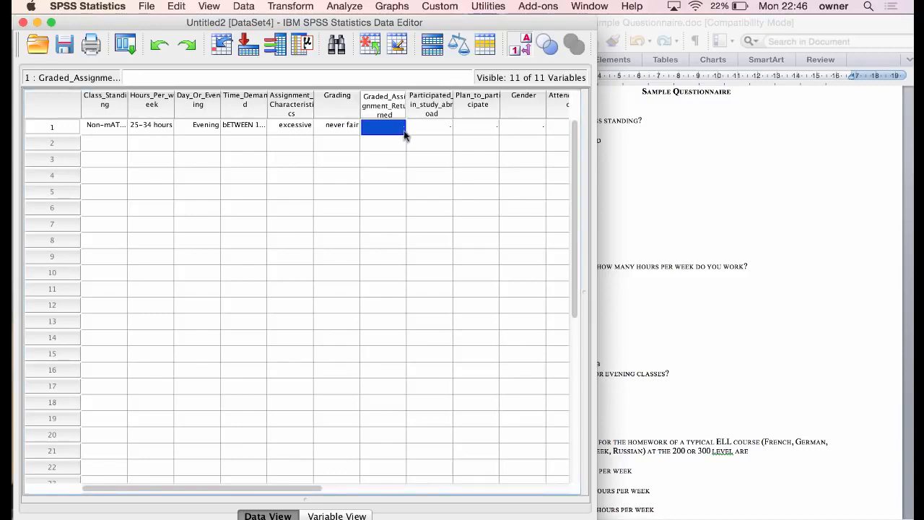
pyautogui.hscroll(3, 394, 126)
pyautogui.click(194, 124)
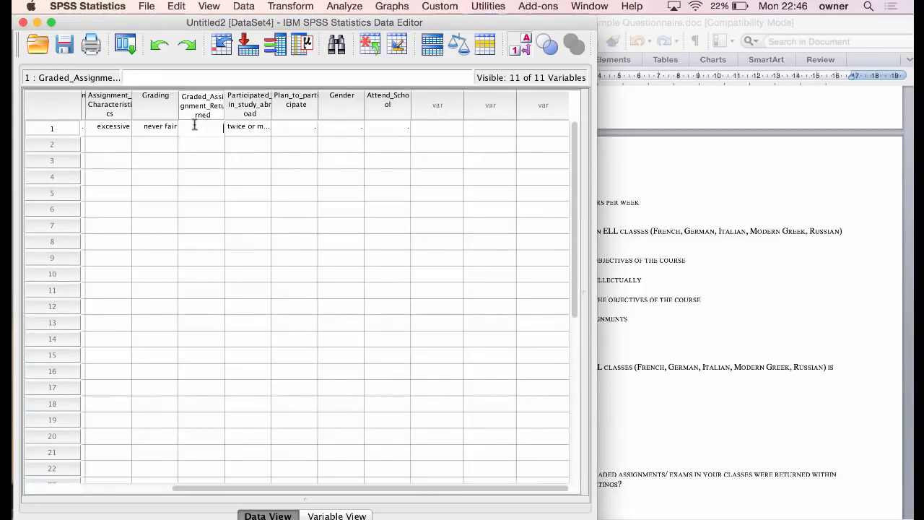
# Step: For the first respondent, set Participated_in_study_abroad to twice or more times and Plan_to_participate to Yes
pyautogui.click(264, 130)
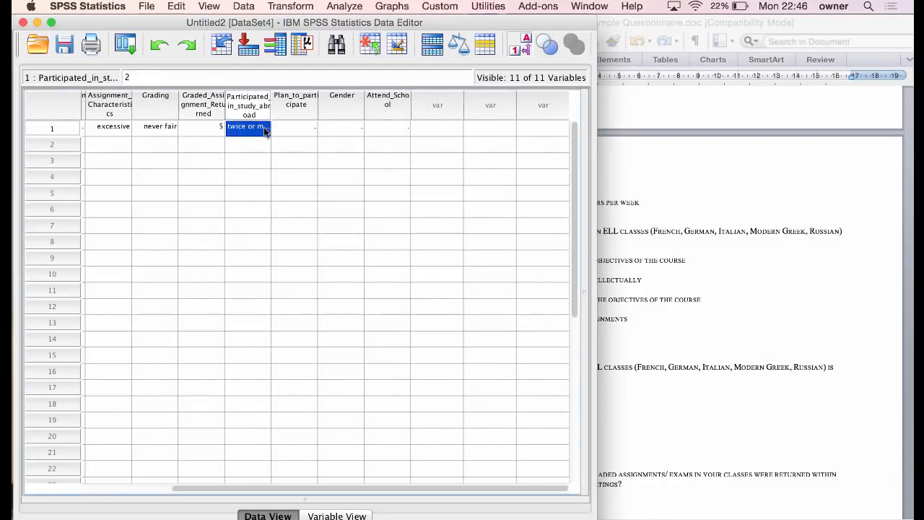
pyautogui.click(263, 130)
pyautogui.click(262, 128)
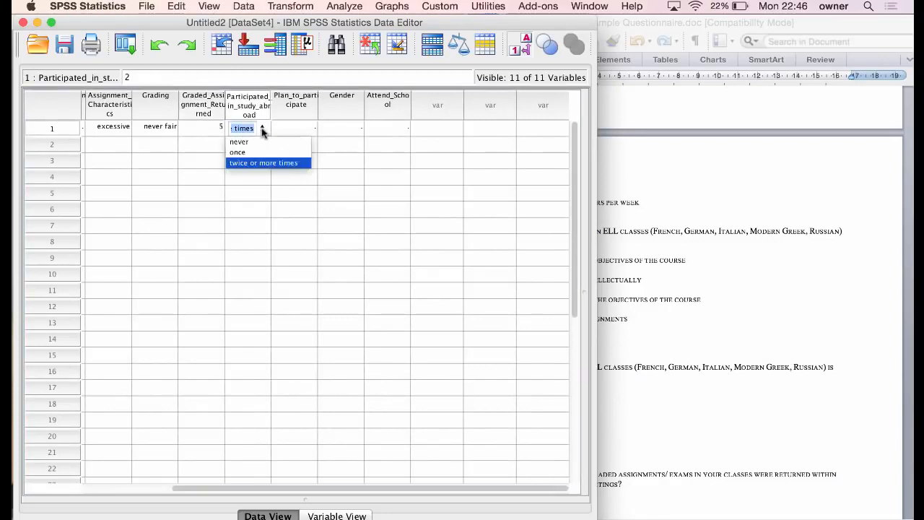
pyautogui.click(261, 169)
pyautogui.click(312, 133)
pyautogui.click(311, 129)
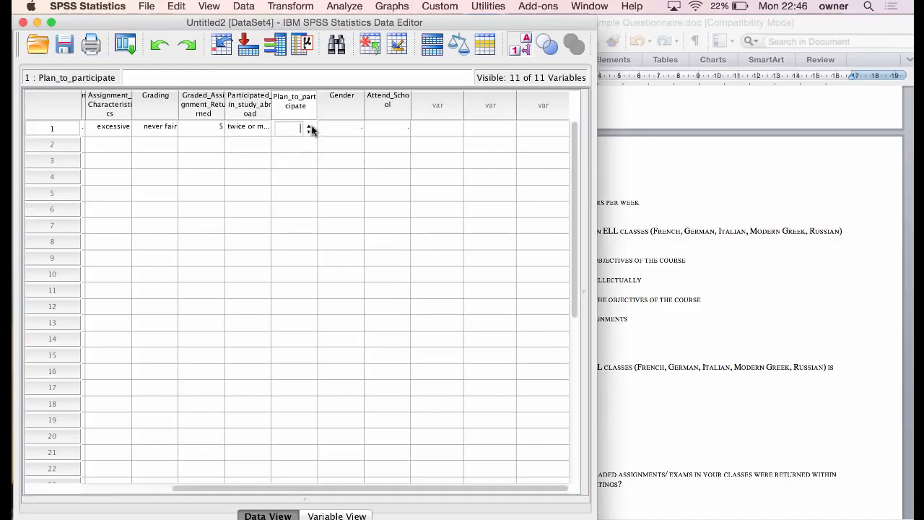
pyautogui.click(310, 129)
pyautogui.click(286, 151)
# Step: Complete the first respondent's row with Gender set to Male and Attend_School set to yes
pyautogui.click(358, 133)
pyautogui.click(356, 130)
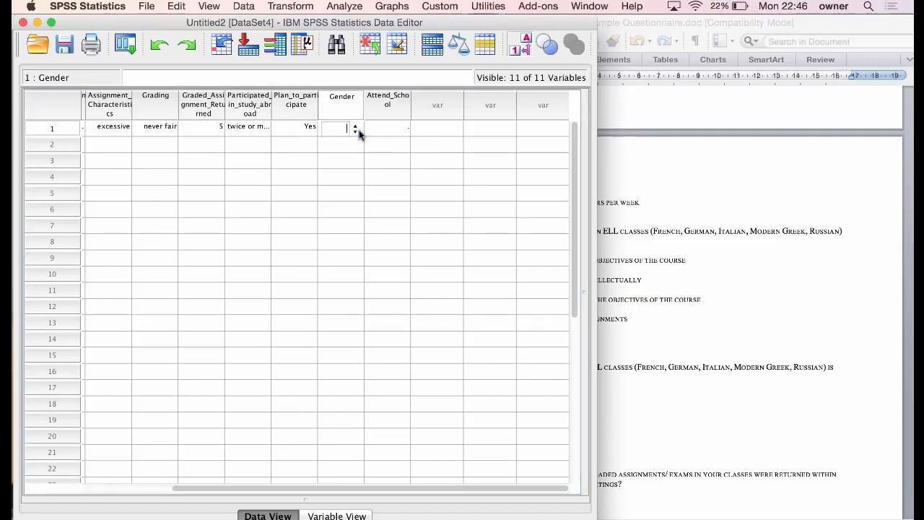
pyautogui.click(356, 130)
pyautogui.click(334, 141)
pyautogui.click(405, 127)
pyautogui.click(405, 128)
pyautogui.click(401, 128)
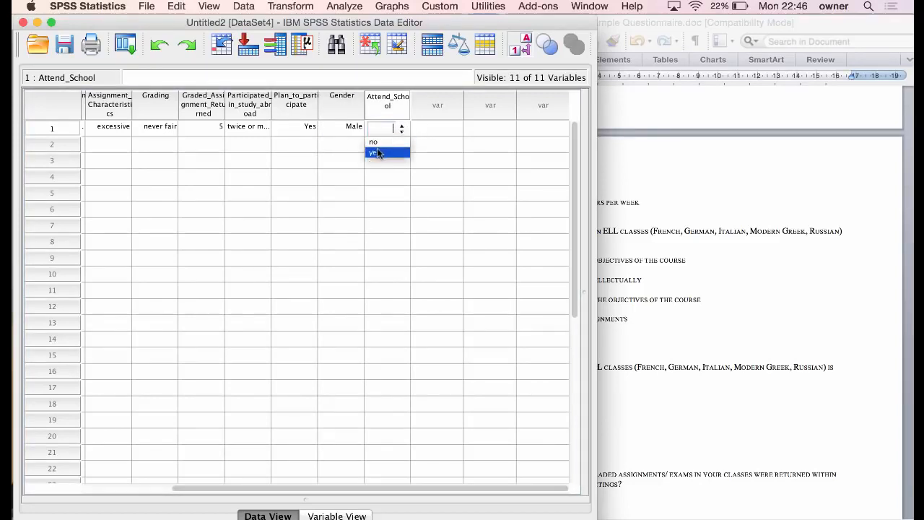
pyautogui.click(376, 151)
# Step: Begin the second respondent's row with Class_Standing Junior and Hours_Per_week 15-24 hours
pyautogui.hscroll(-5, 280, 176)
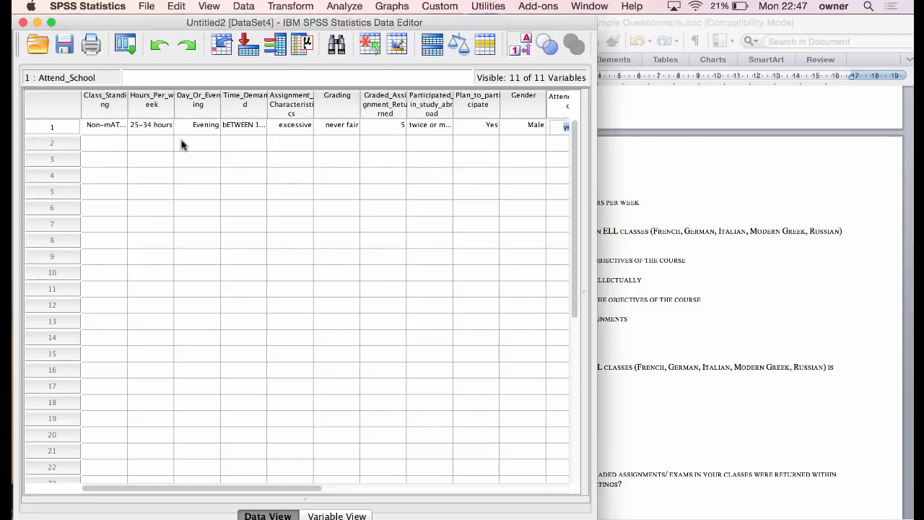
pyautogui.click(87, 144)
pyautogui.click(118, 144)
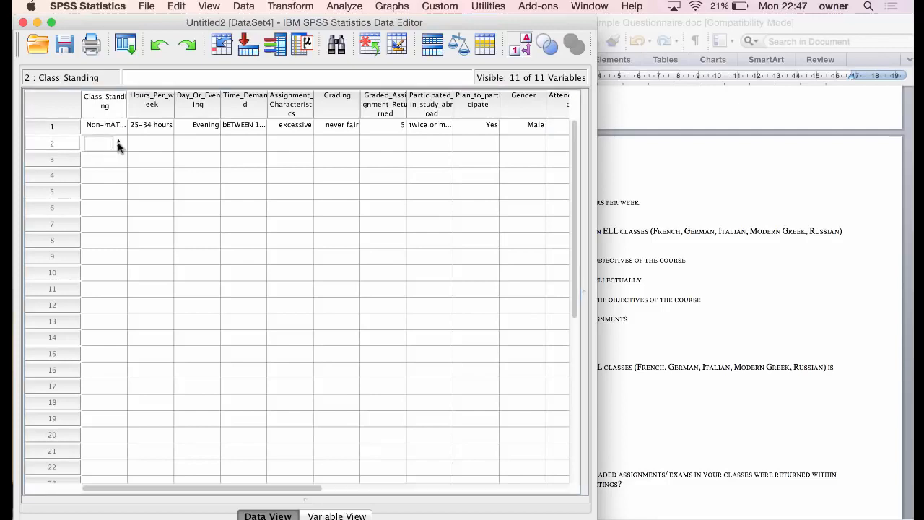
pyautogui.click(165, 143)
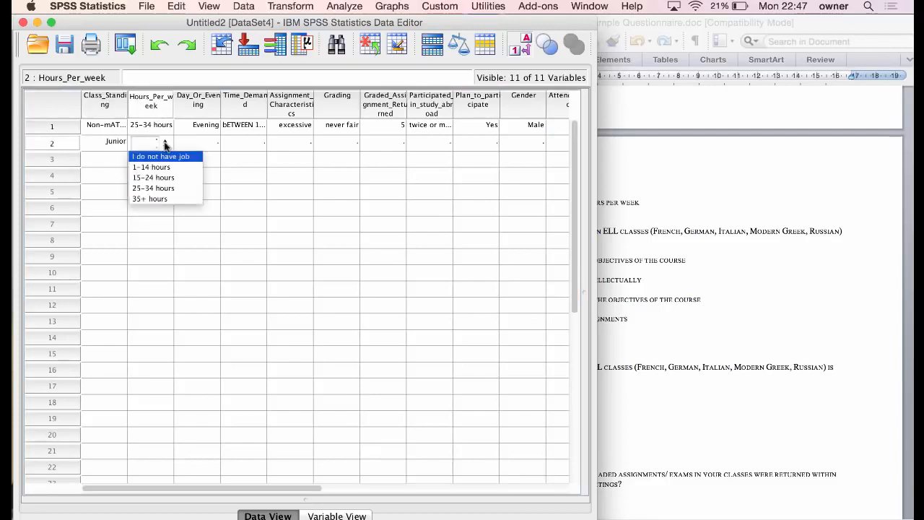
pyautogui.click(160, 177)
# Step: For the second respondent, set Day_Or_Evening to Evening and Time_Demand to bETWEEN 10 and 15
pyautogui.click(214, 143)
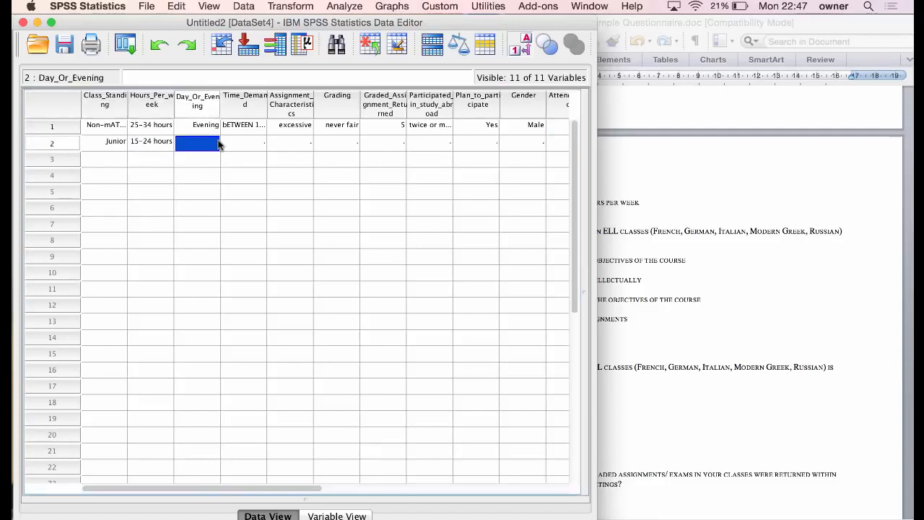
pyautogui.click(218, 146)
pyautogui.click(211, 145)
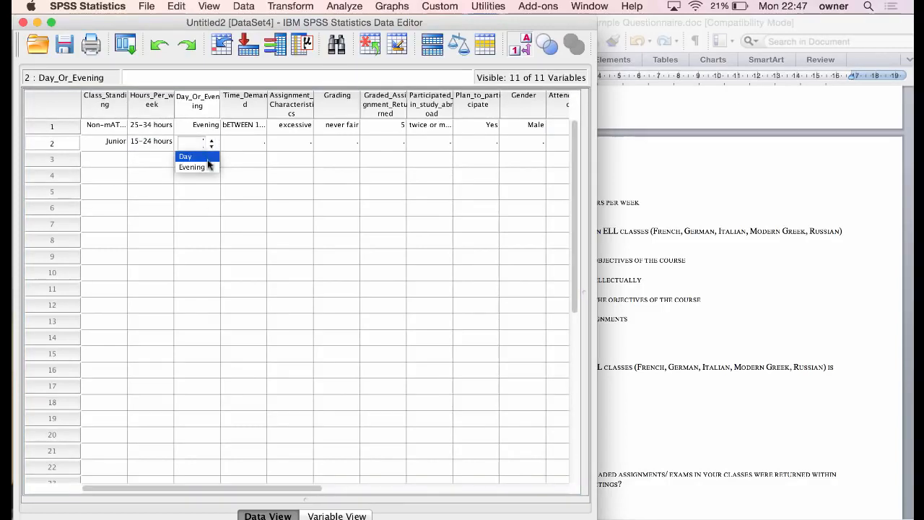
pyautogui.click(205, 166)
pyautogui.click(279, 144)
pyautogui.click(262, 145)
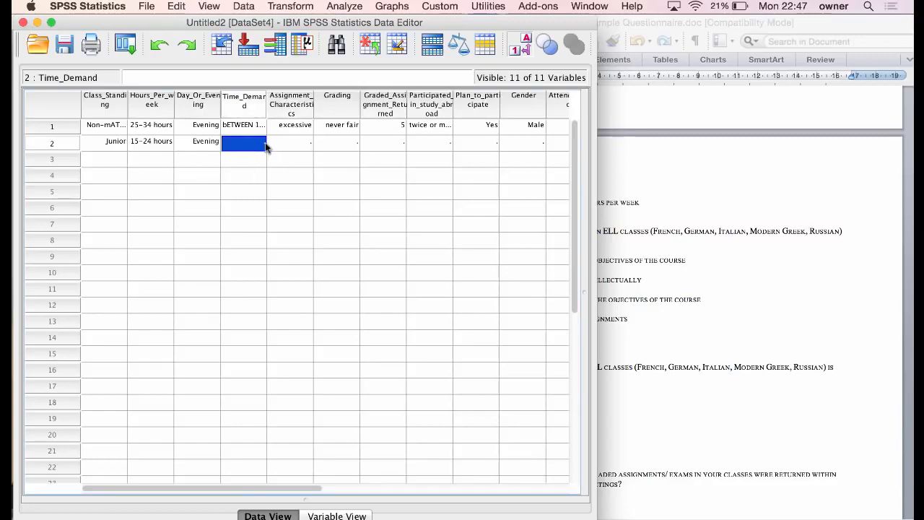
pyautogui.click(259, 144)
pyautogui.click(259, 144)
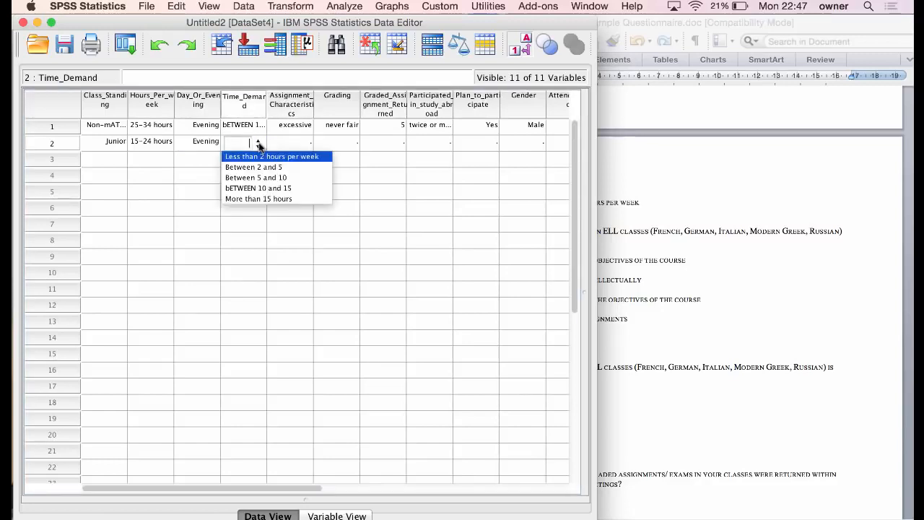
pyautogui.click(256, 188)
# Step: For the second respondent, set Assignment_Characteristics to excessive and Grading to rarely fair
pyautogui.click(304, 144)
pyautogui.click(305, 144)
pyautogui.click(306, 144)
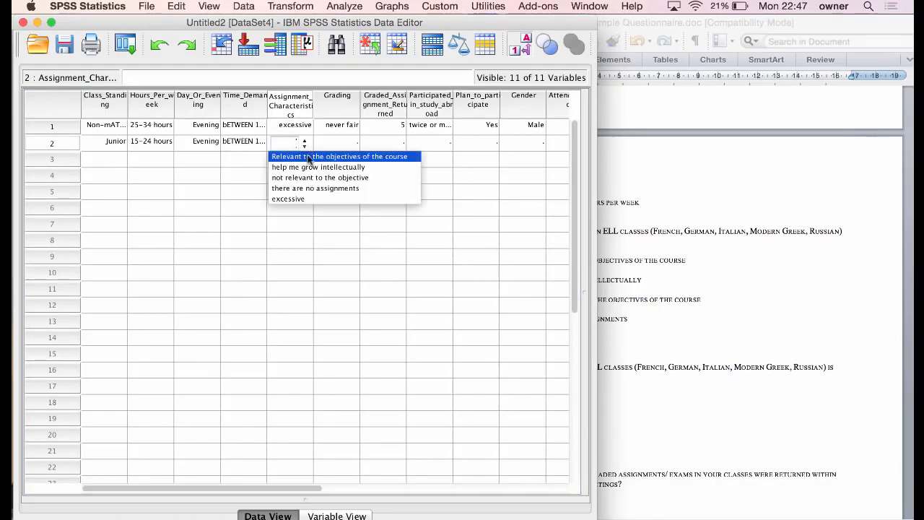
pyautogui.click(299, 200)
pyautogui.click(354, 146)
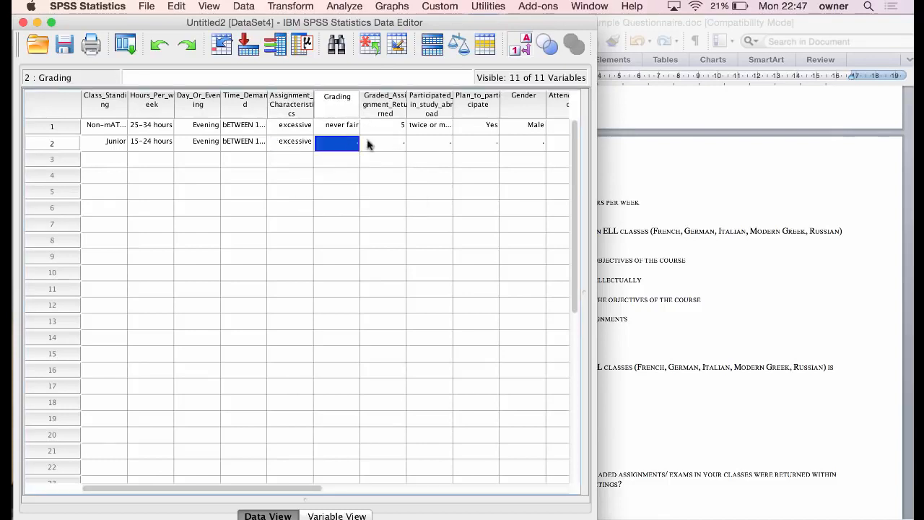
pyautogui.click(355, 145)
pyautogui.click(351, 144)
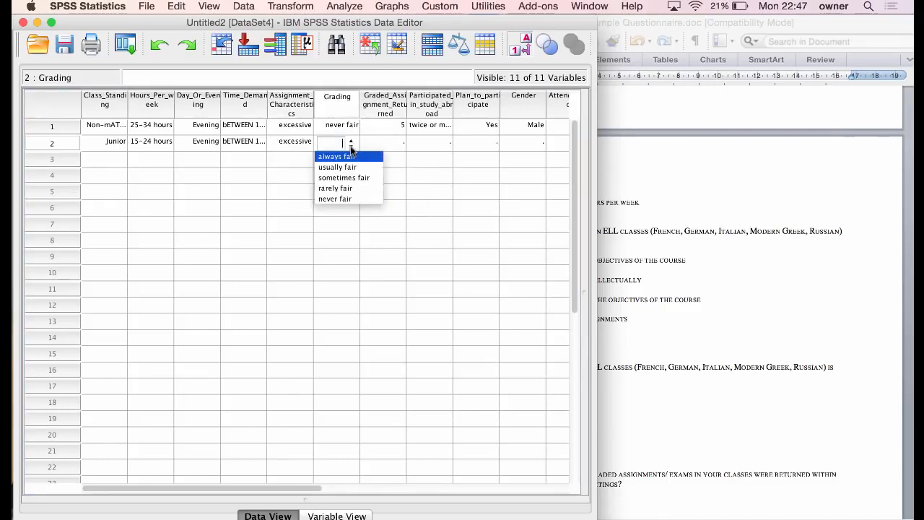
pyautogui.click(337, 191)
# Step: For the second respondent, enter 7 for Graded_Assignment_Returned and 2 for Participated_in_study_abroad
pyautogui.click(404, 144)
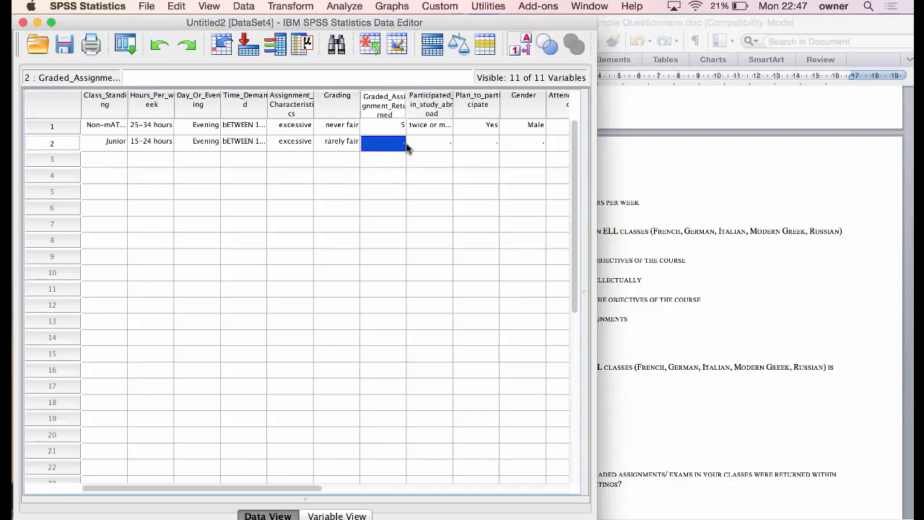
pyautogui.click(399, 144)
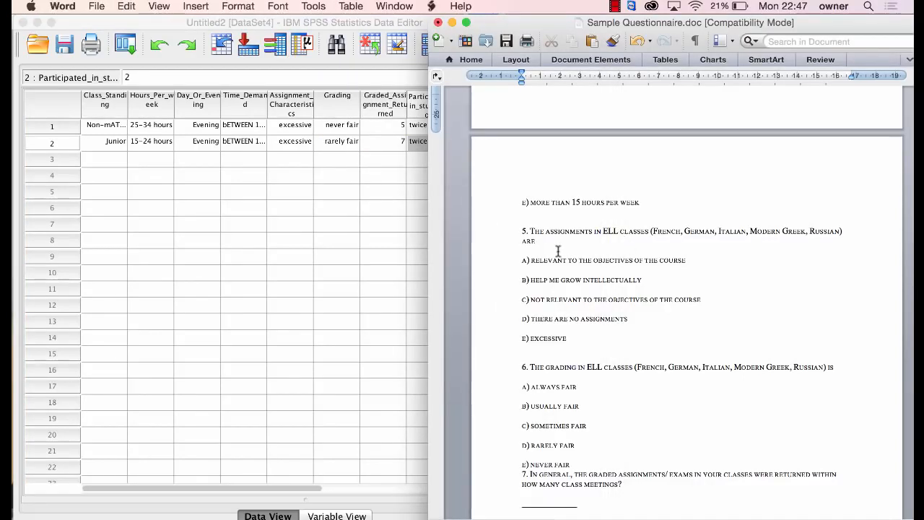
pyautogui.scroll(10, 557, 251)
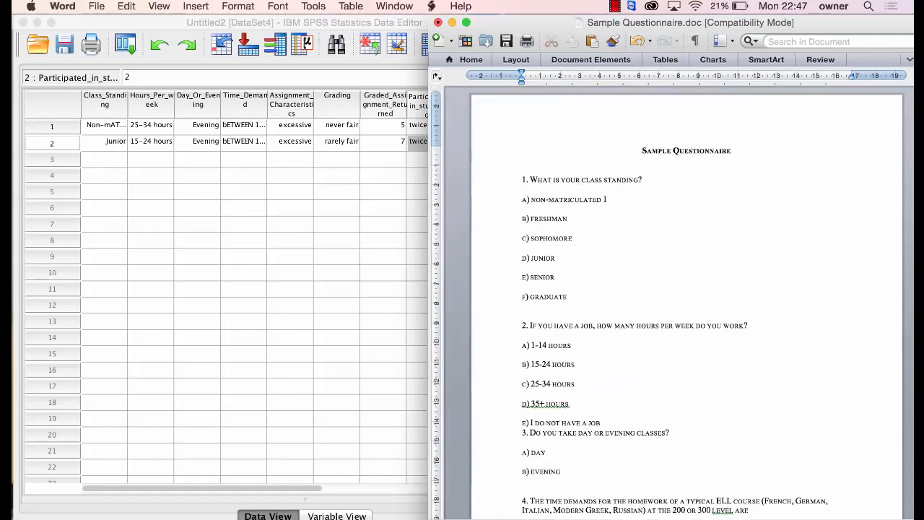
pyautogui.write('2')
# Step: For the second respondent, set Gender to Female and Attend_School to no
pyautogui.click(197, 159)
pyautogui.hscroll(4, 199, 163)
pyautogui.rightClick(199, 162)
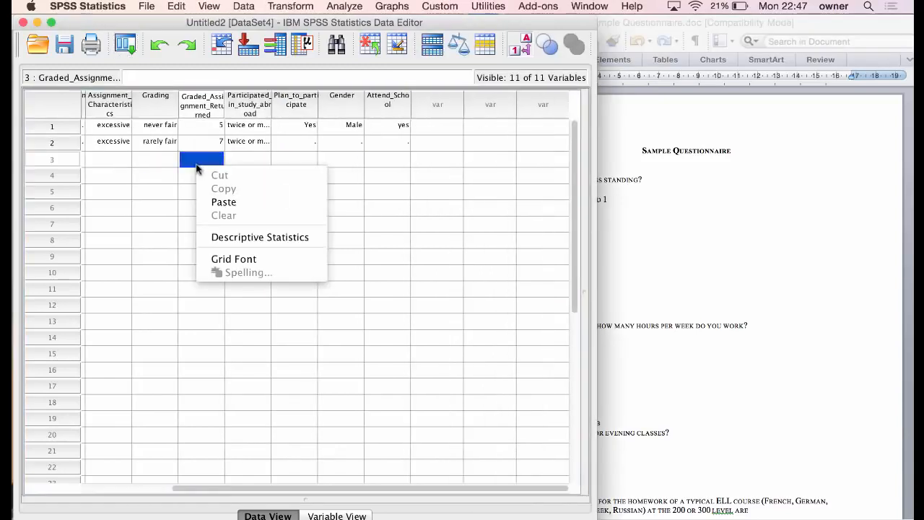
pyautogui.click(365, 143)
pyautogui.doubleClick(360, 144)
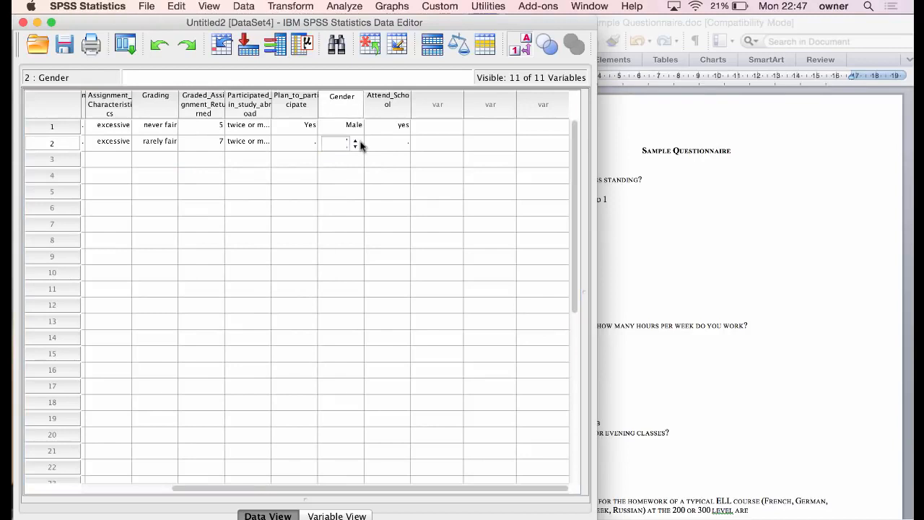
pyautogui.click(356, 144)
pyautogui.click(337, 167)
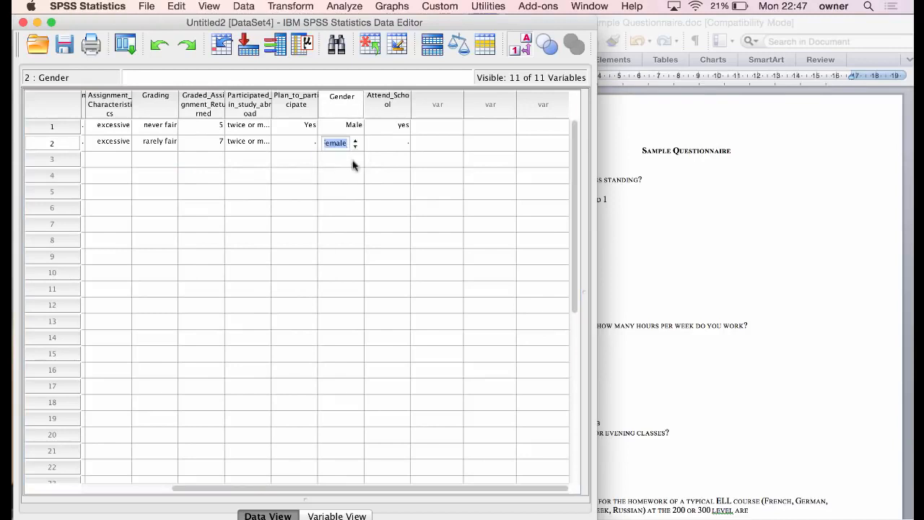
pyautogui.click(407, 145)
pyautogui.doubleClick(392, 142)
pyautogui.click(401, 143)
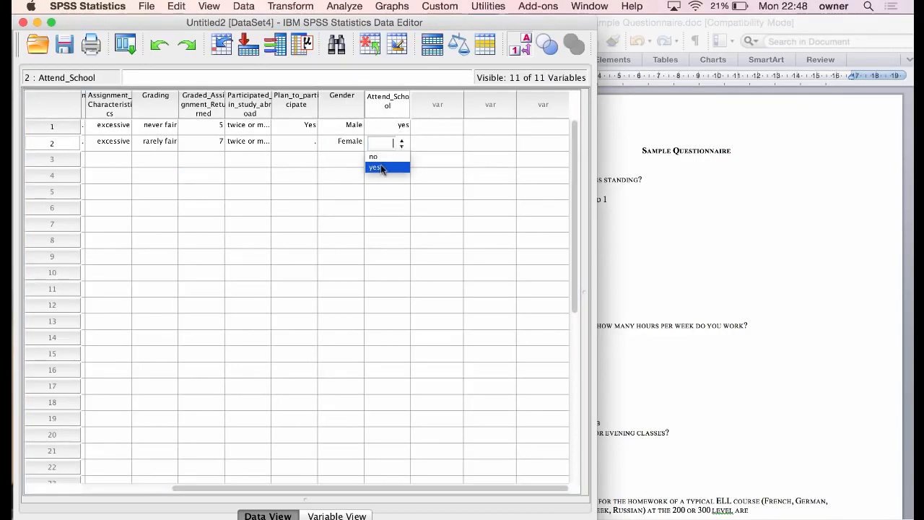
pyautogui.click(373, 157)
# Step: For the second respondent, set Plan_to_participate to Yes
pyautogui.click(318, 145)
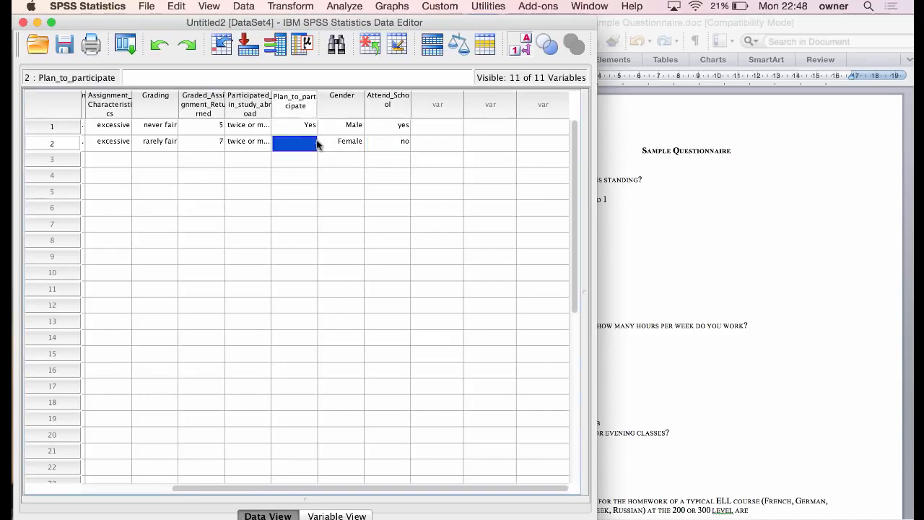
pyautogui.doubleClick(318, 144)
pyautogui.click(303, 159)
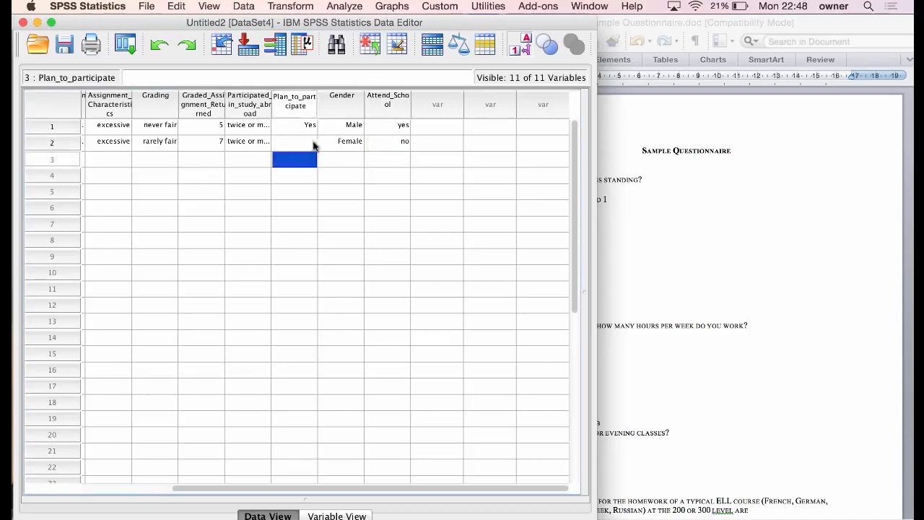
pyautogui.doubleClick(313, 145)
pyautogui.click(315, 144)
pyautogui.click(299, 157)
pyautogui.moveTo(250, 161); pyautogui.dragTo(247, 170)
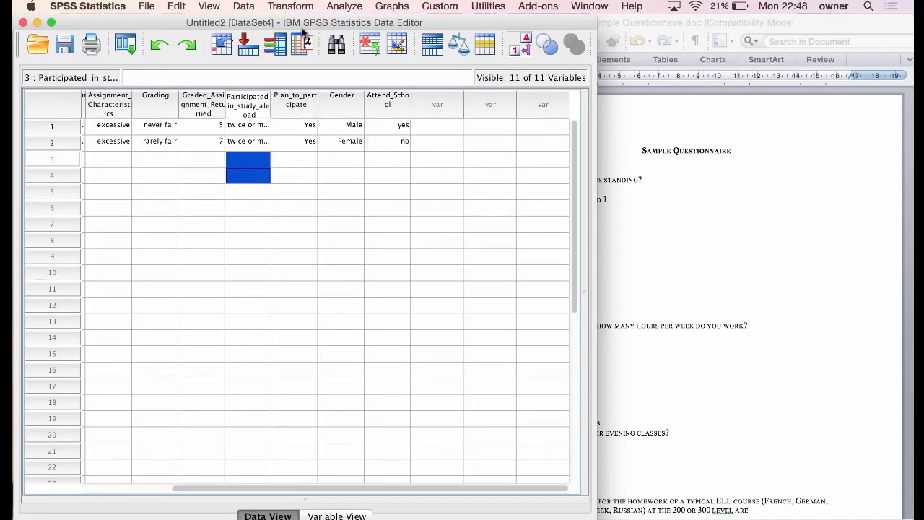
# Step: Run a Frequencies analysis on all the questionnaire variables with frequency tables displayed
pyautogui.click(339, 8)
pyautogui.moveTo(395, 37)
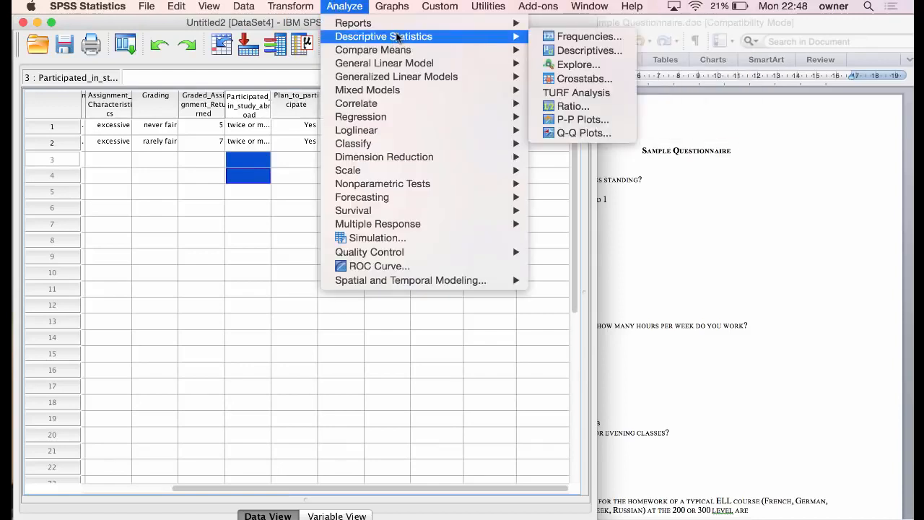
pyautogui.click(550, 39)
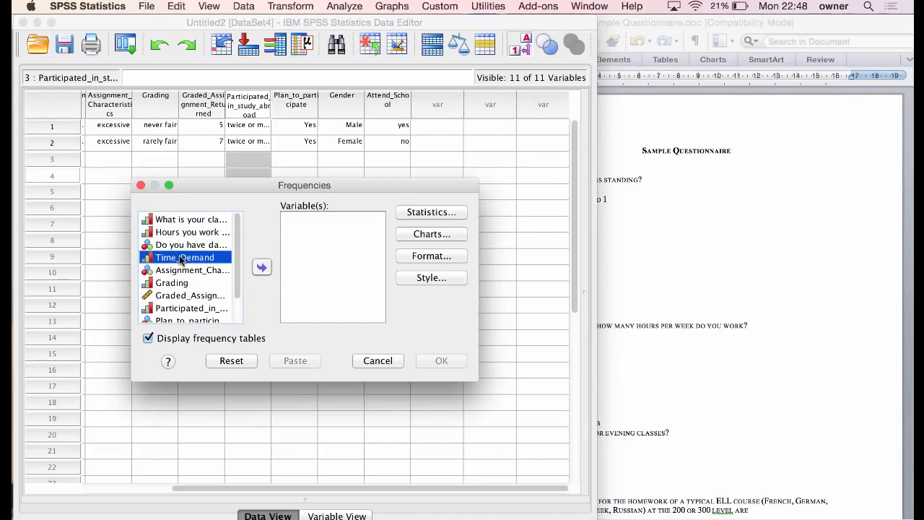
pyautogui.press('super+a')
pyautogui.click(261, 267)
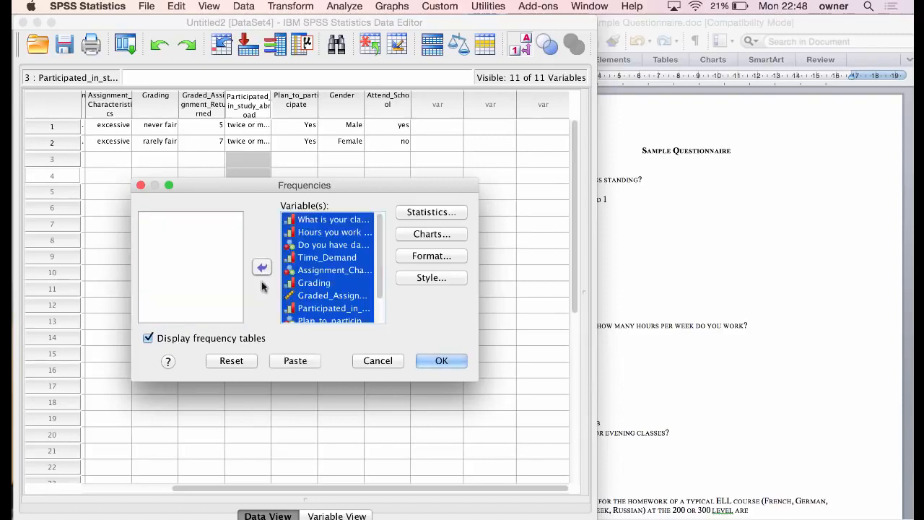
pyautogui.click(443, 361)
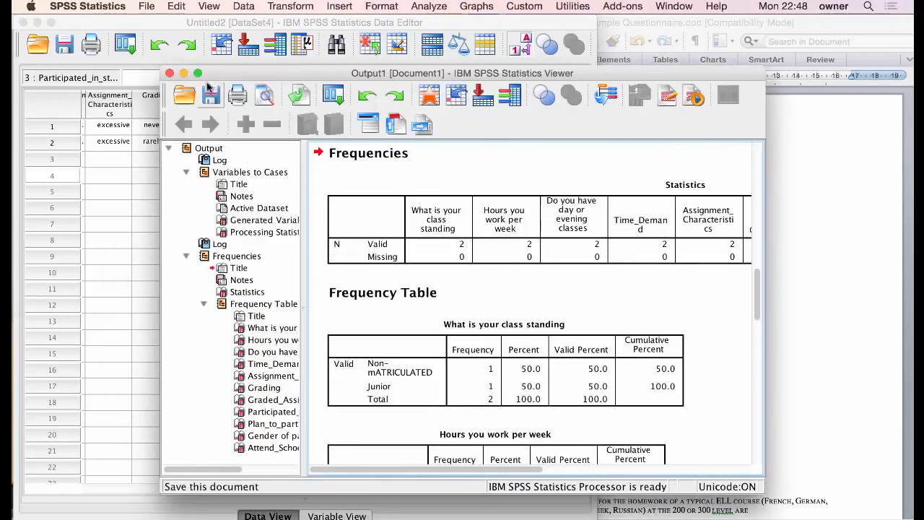
# Step: Enlarge the output viewer and examine the Statistics table and the frequency tables for class standing, work hours, class time and Time_Demand
pyautogui.click(199, 73)
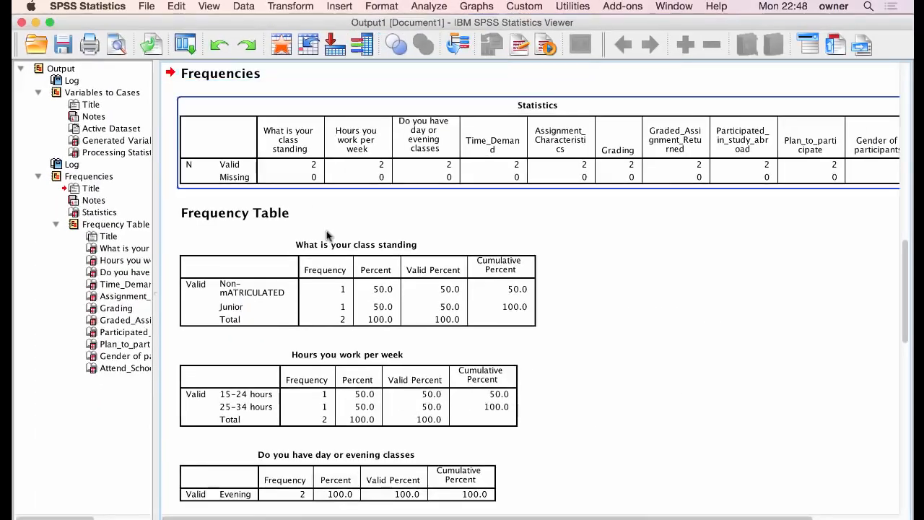
pyautogui.scroll(-3, 359, 275)
pyautogui.scroll(-1, 358, 276)
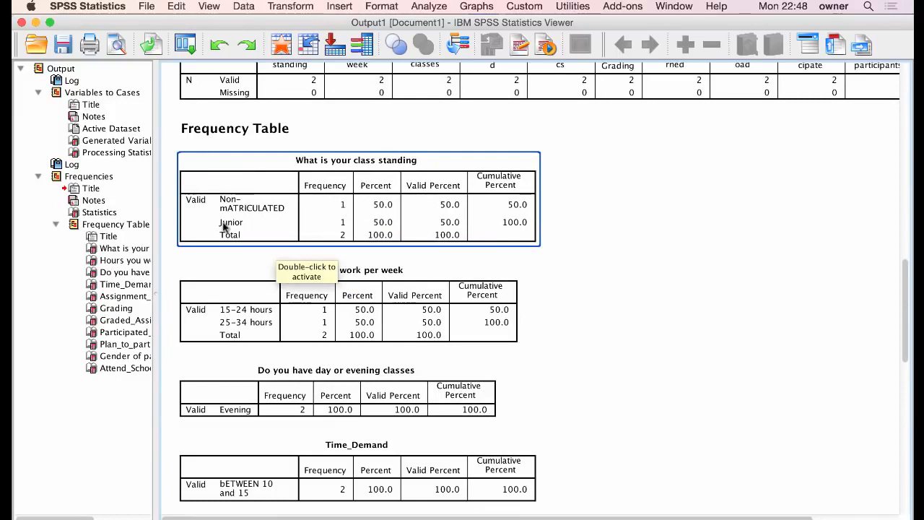
pyautogui.scroll(-2, 325, 222)
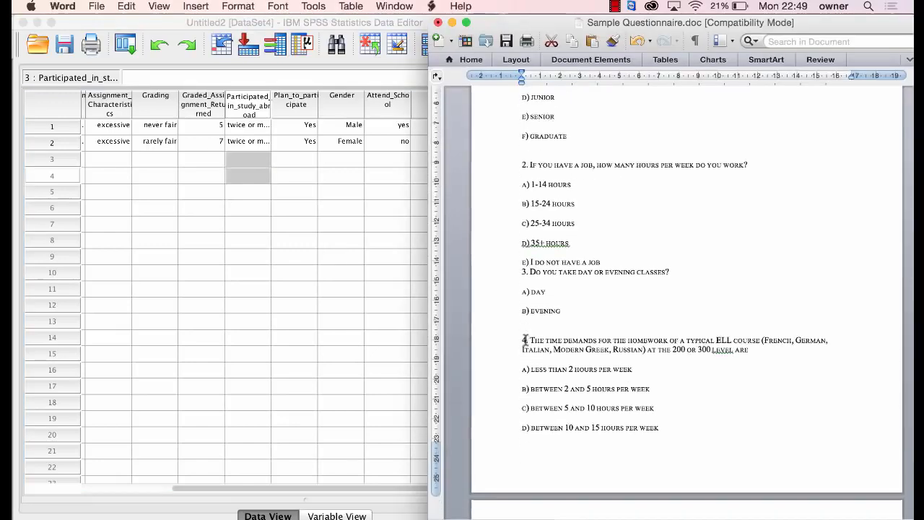
# Step: Switch to Sample Questionnaire.doc in Word and add item 11 "tick options that apply, rank" and the line "Rank this 5 questions in their order of importance"
pyautogui.scroll(-15, 671, 303)
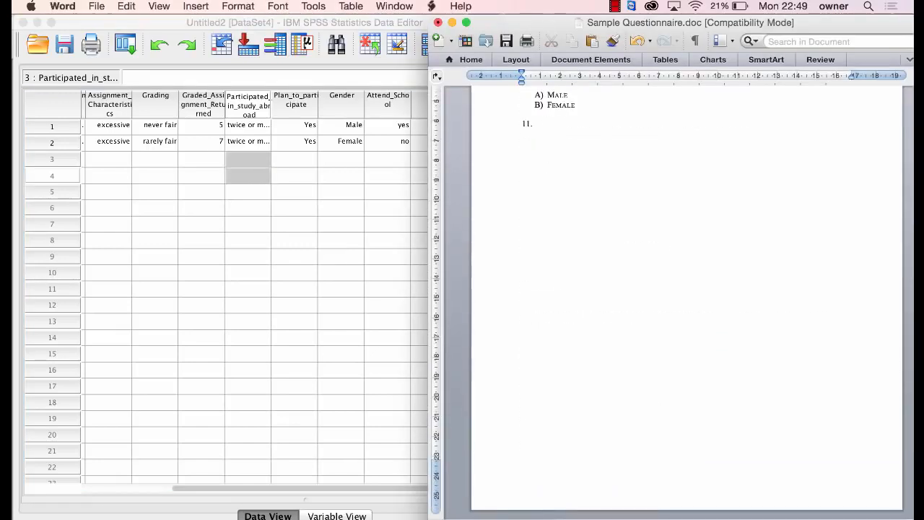
pyautogui.write('k options that ap')
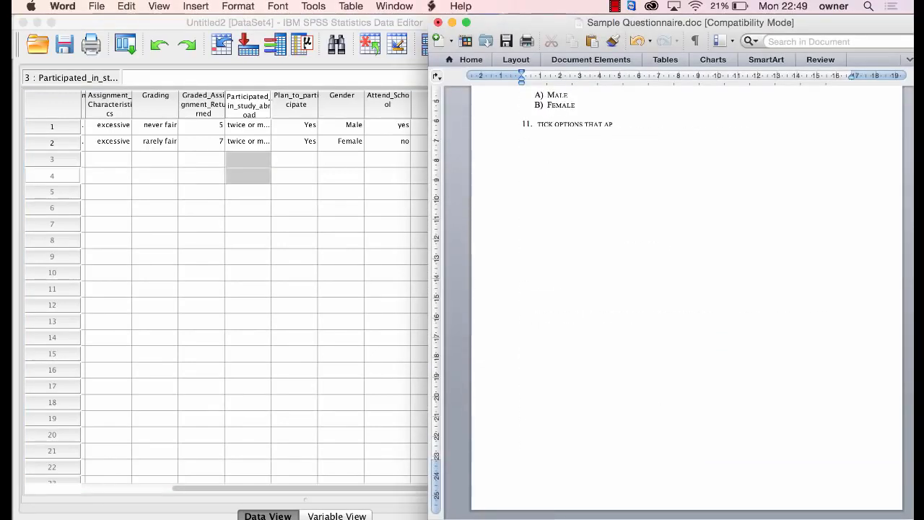
pyautogui.write('ply, rank')
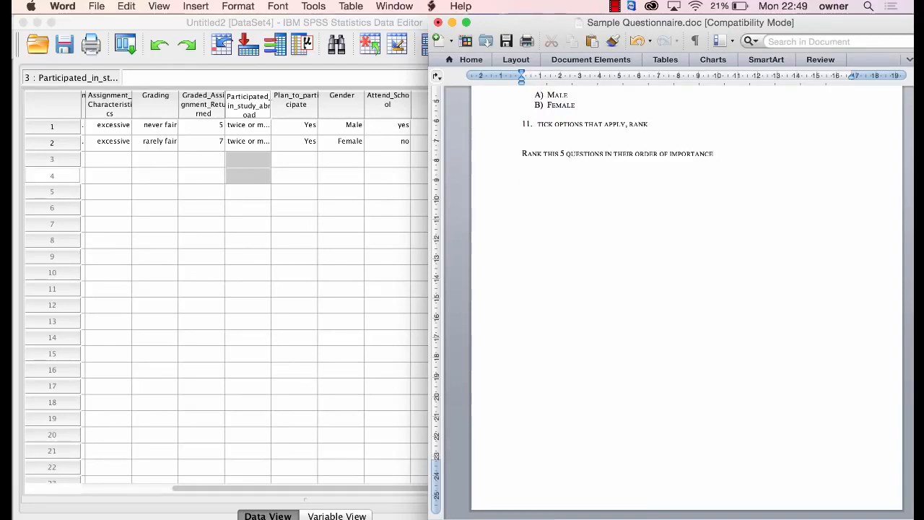
# Step: List the numbers 1 to 5 on separate lines under the ranking question and append the note "1-5 very important" in parentheses to the question
pyautogui.write('1')
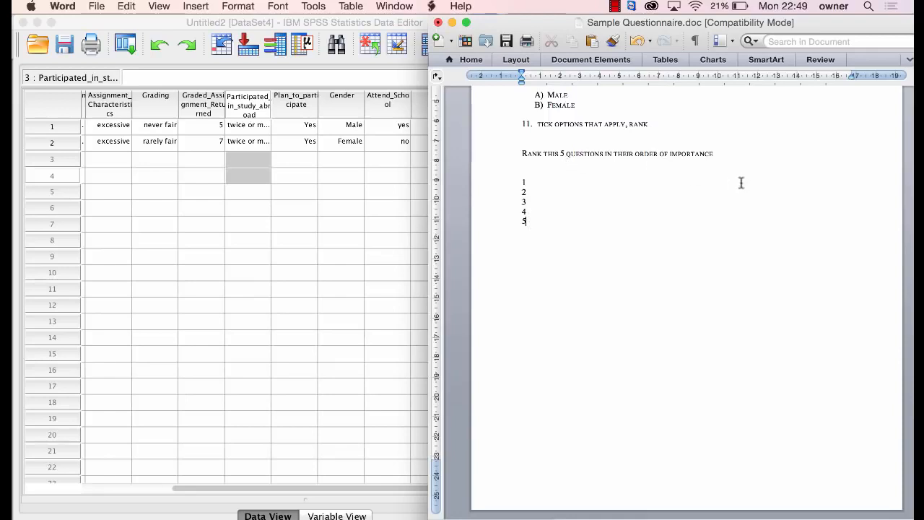
pyautogui.click(744, 156)
pyautogui.write('1-5 very importan')
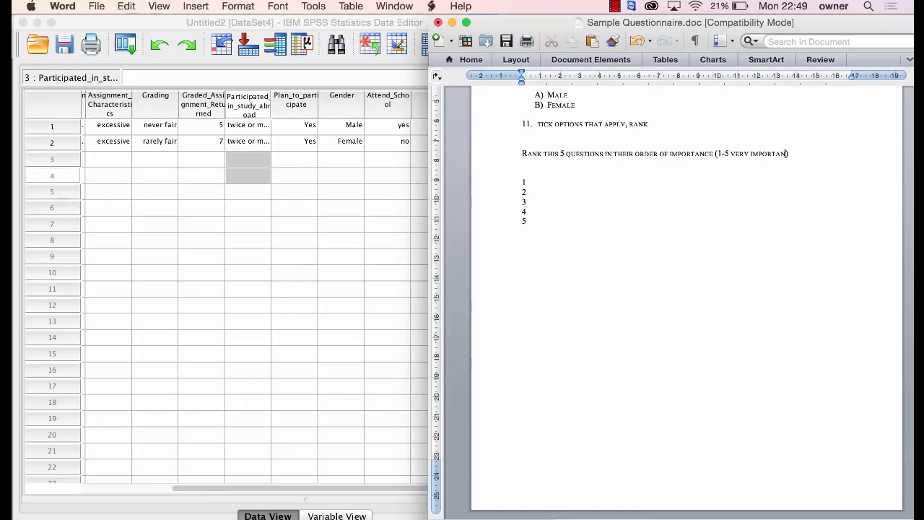